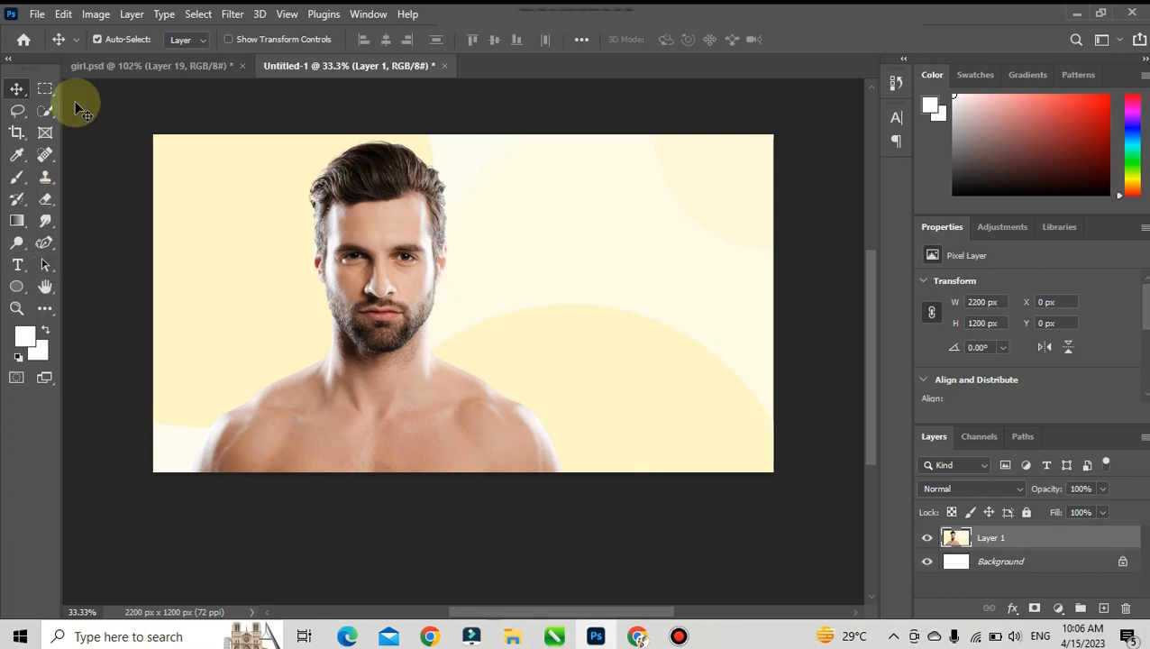
- Select the man with Select Subject, copy him to a new layer, and check the cutout with Layer 1 temporarily hidden
{"action": "left_click", "coordinate": [43, 108]}
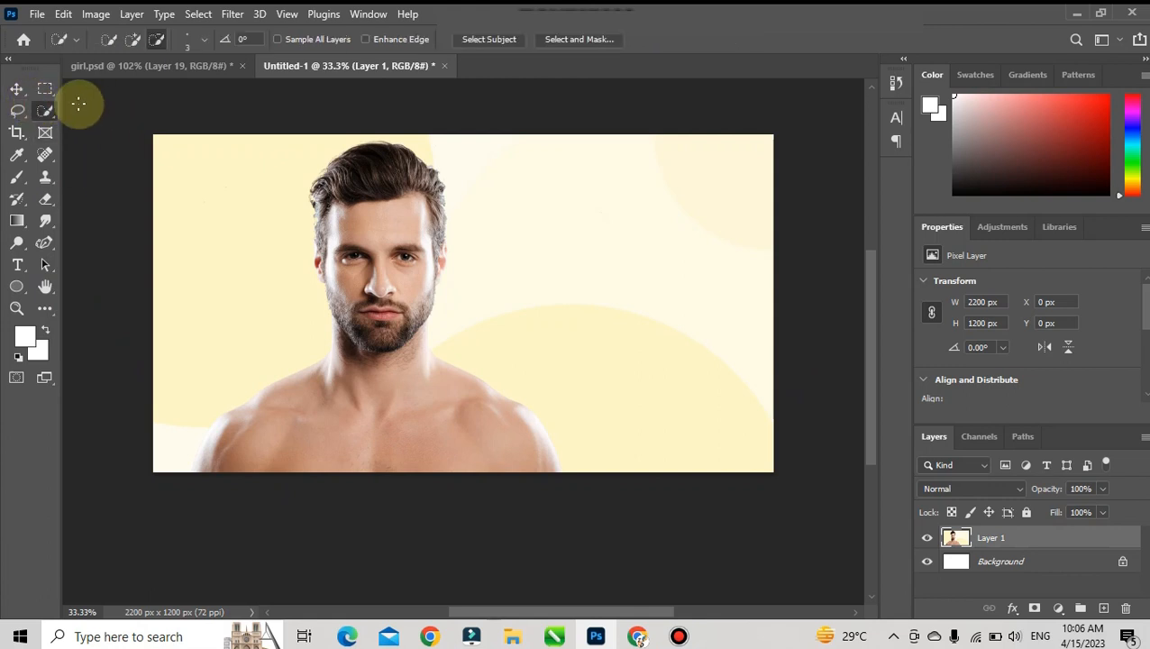
{"action": "left_click", "coordinate": [521, 41]}
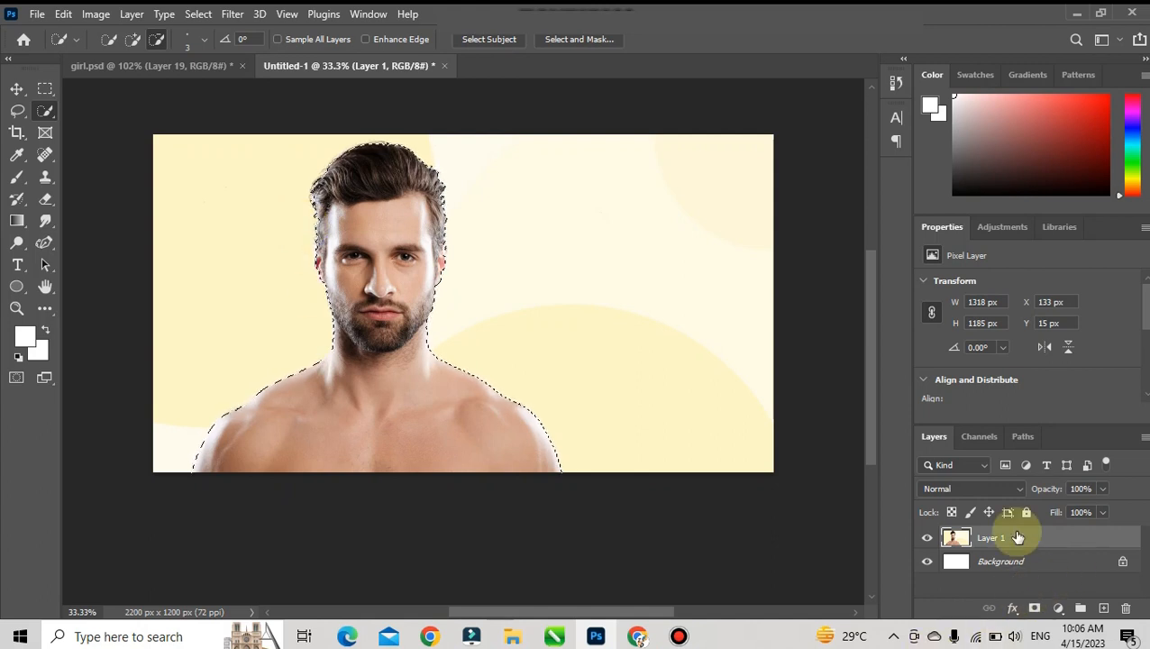
{"action": "key", "text": "ctrl+j"}
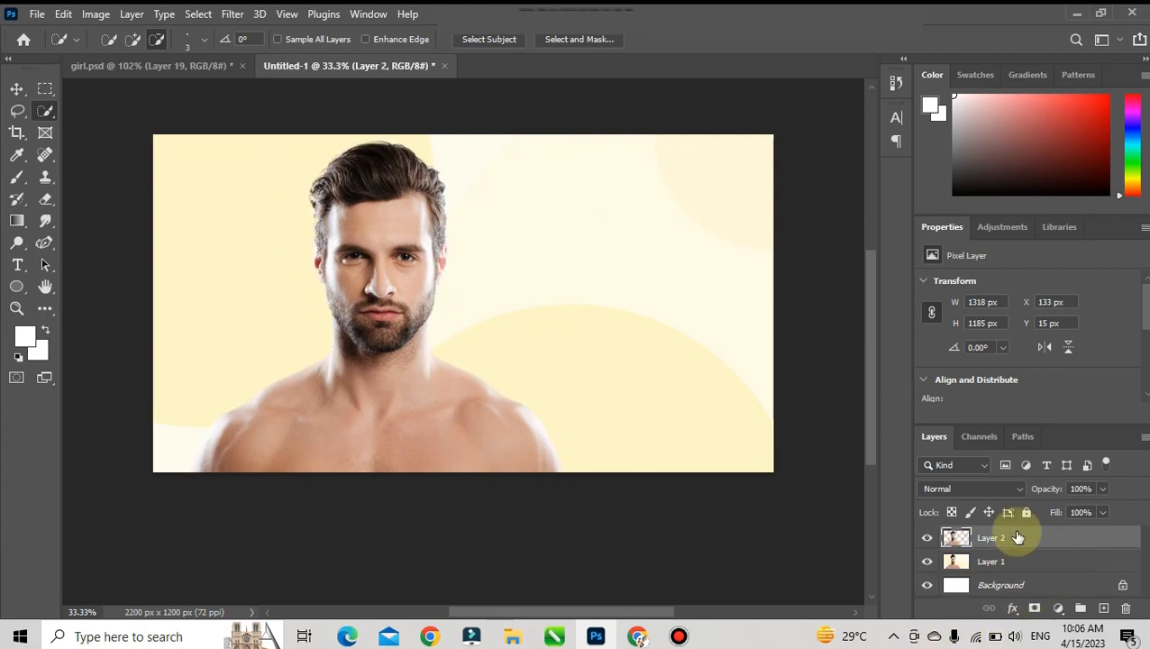
{"action": "left_click", "coordinate": [927, 562]}
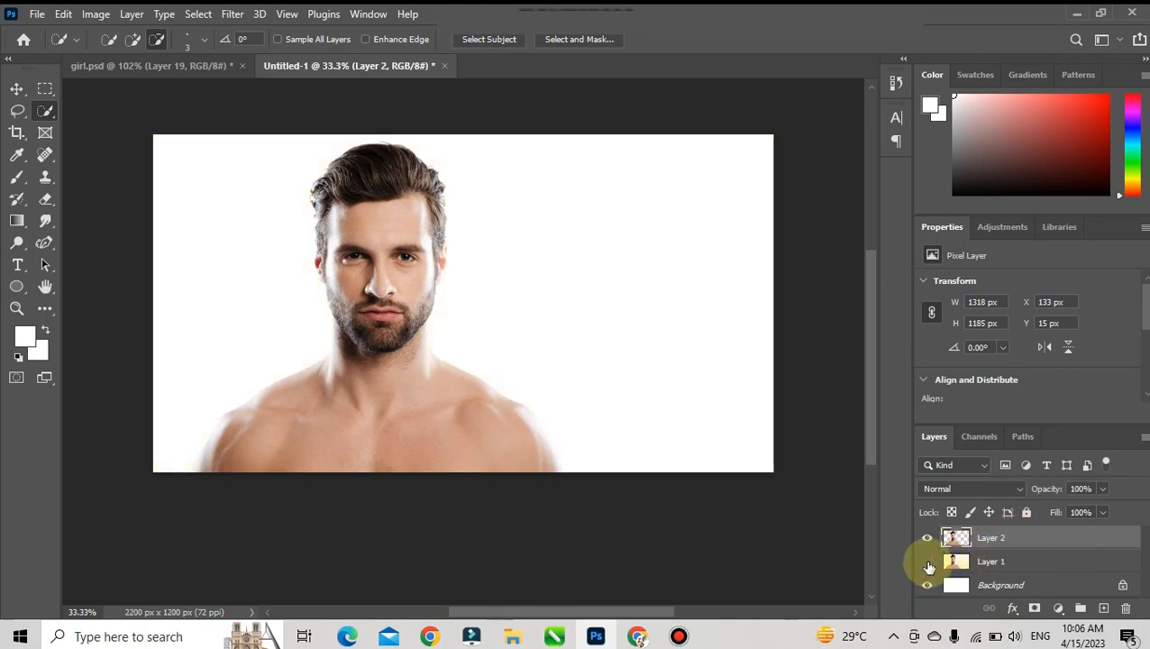
{"action": "left_click", "coordinate": [927, 561]}
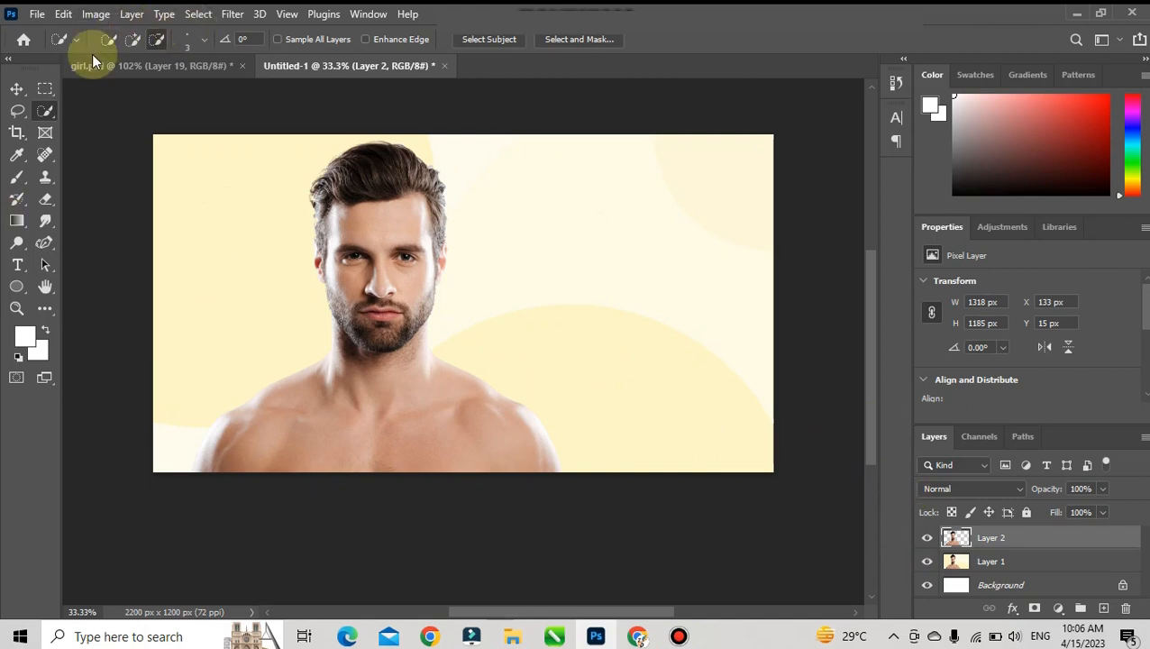
- Open the Filter Gallery for the man's cutout layer and set the preview zoom to 50%
{"action": "left_click", "coordinate": [233, 16]}
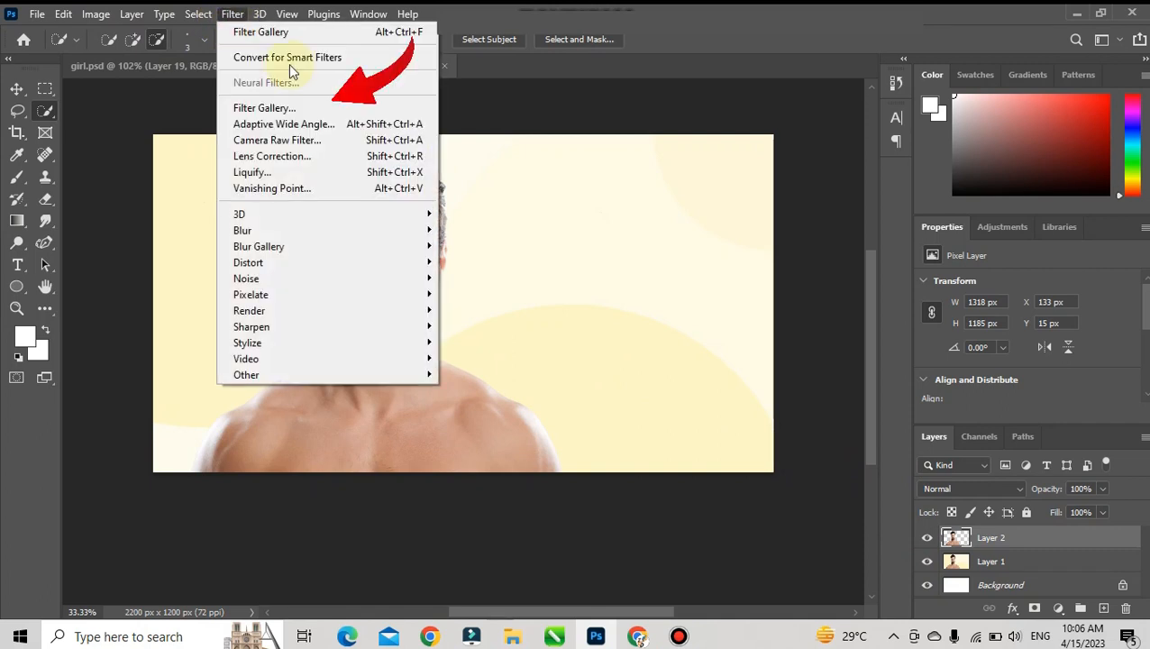
{"action": "left_click", "coordinate": [312, 108]}
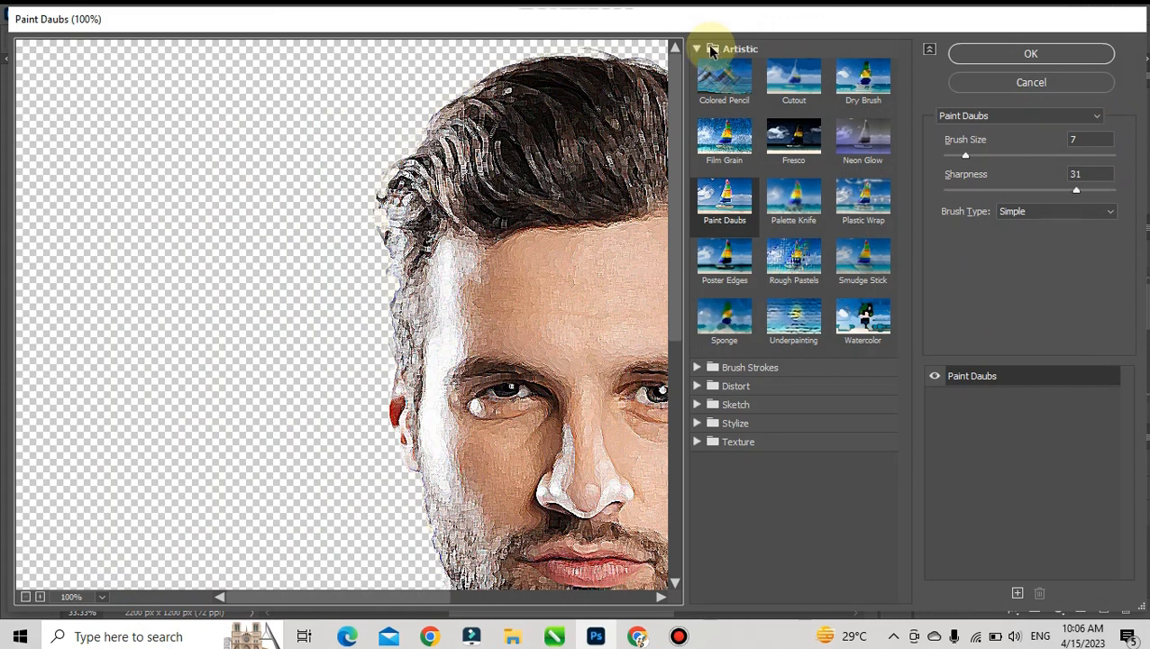
{"action": "left_click", "coordinate": [697, 50]}
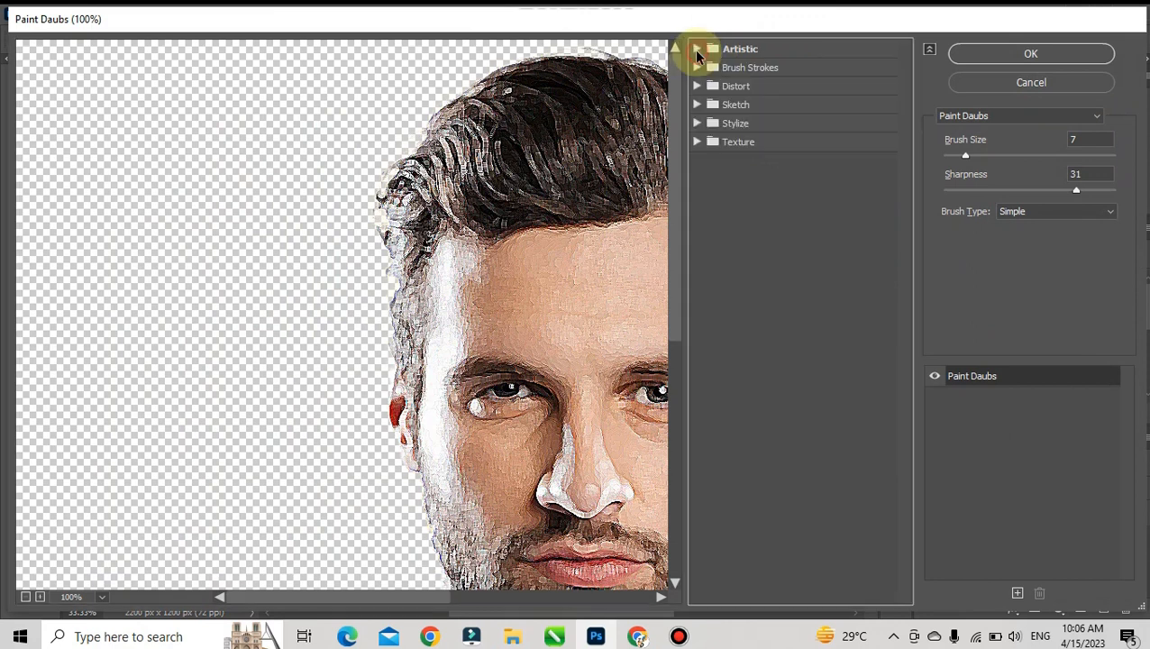
{"action": "left_click", "coordinate": [41, 599]}
{"action": "left_click", "coordinate": [40, 599]}
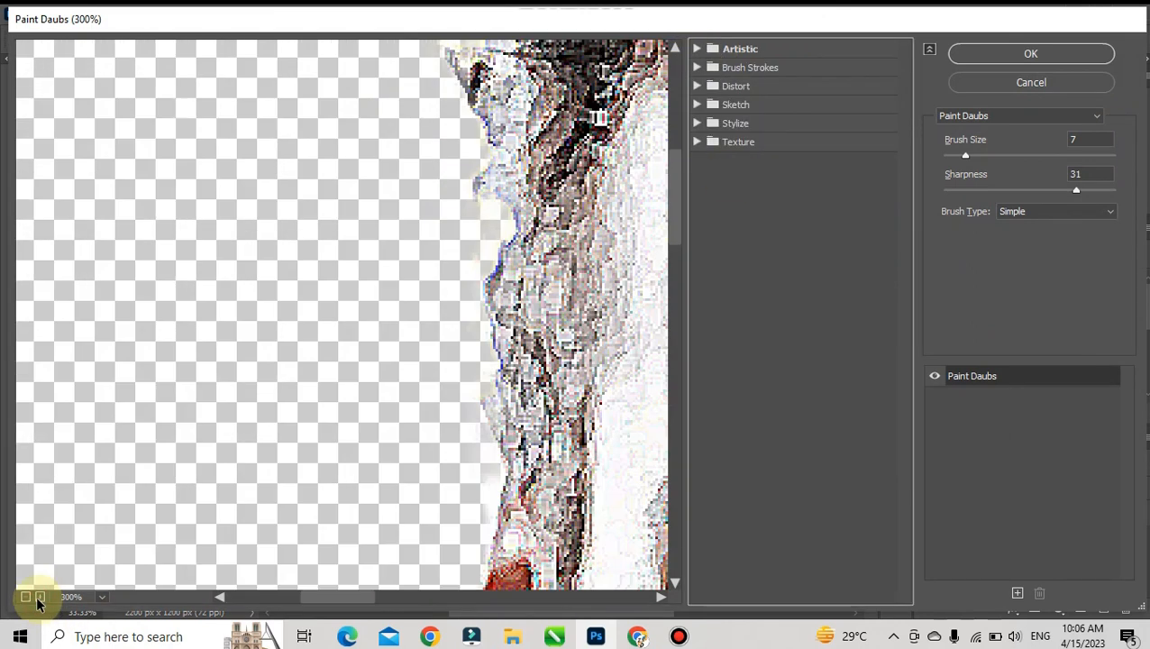
{"action": "left_click", "coordinate": [25, 598]}
{"action": "left_click", "coordinate": [25, 597]}
{"action": "left_click", "coordinate": [25, 597]}
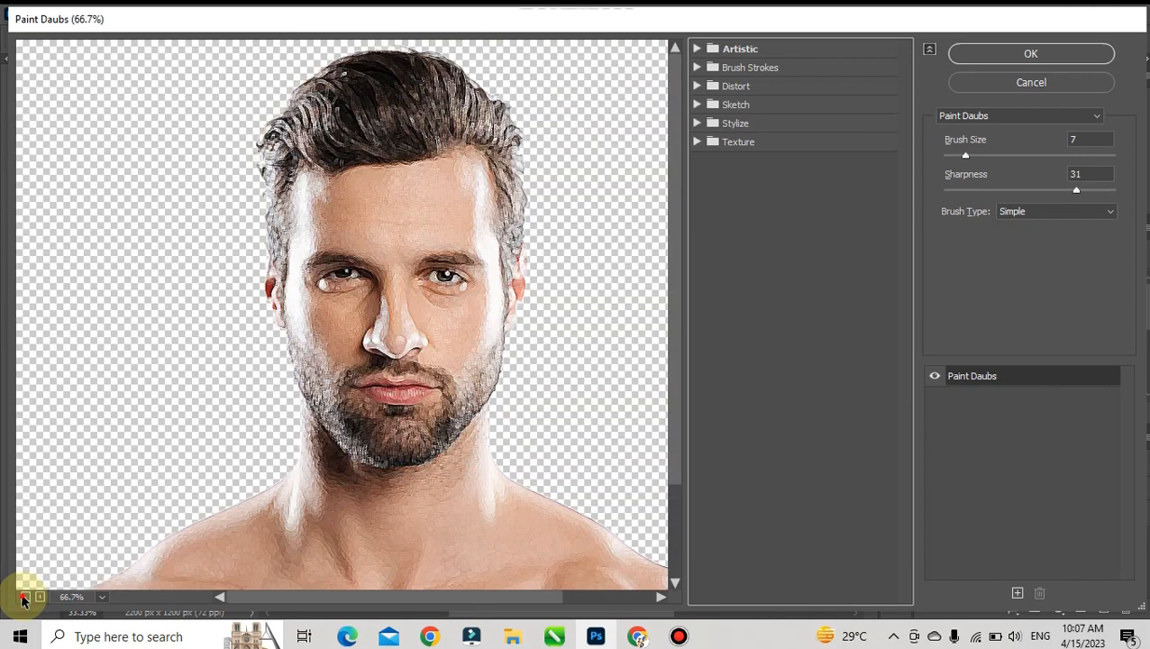
{"action": "left_click", "coordinate": [26, 597]}
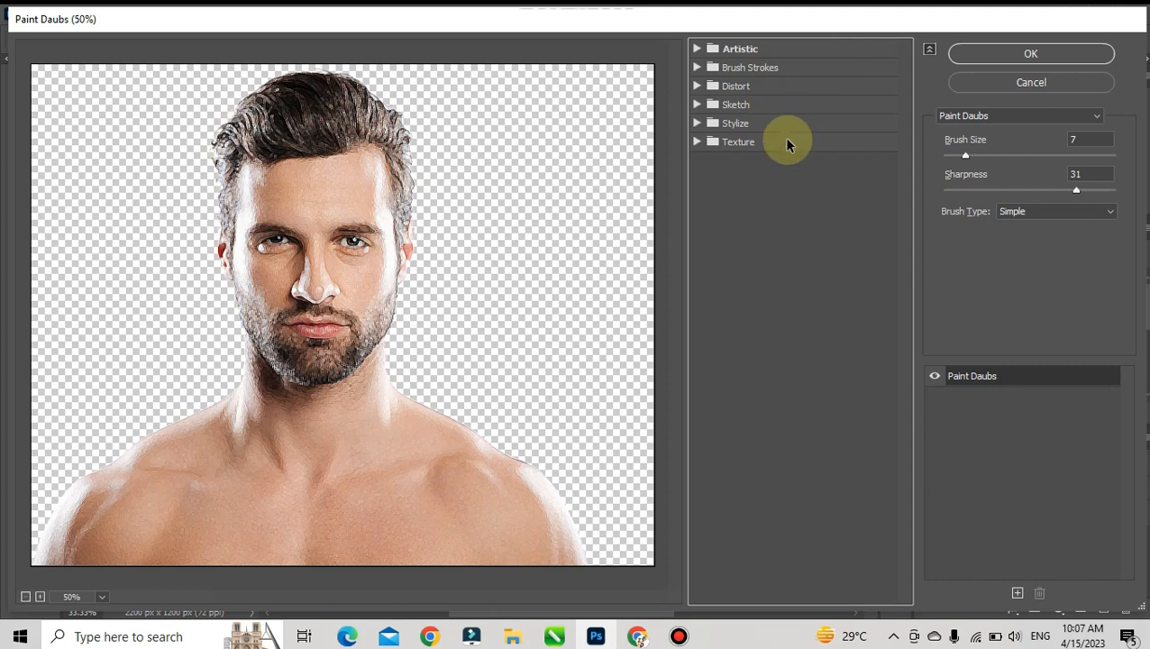
- Compare the portrait with and without the Paint Daubs effect, and preview the Cutout filter against it
{"action": "left_click", "coordinate": [934, 376]}
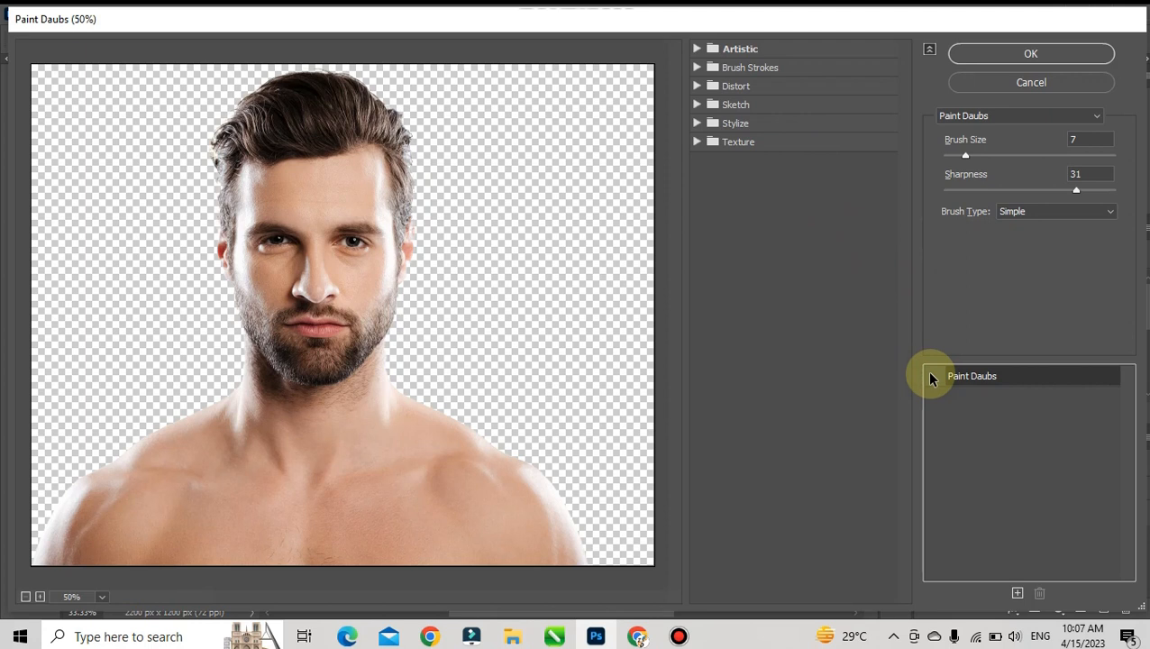
{"action": "left_click", "coordinate": [934, 376]}
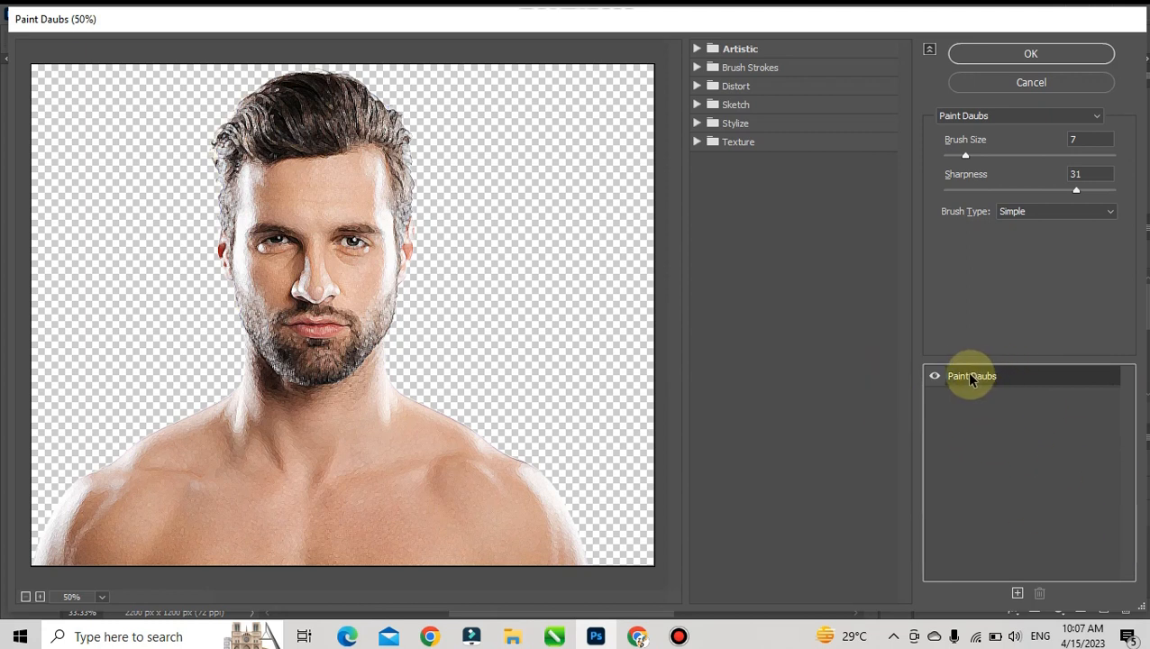
{"action": "left_click", "coordinate": [698, 47]}
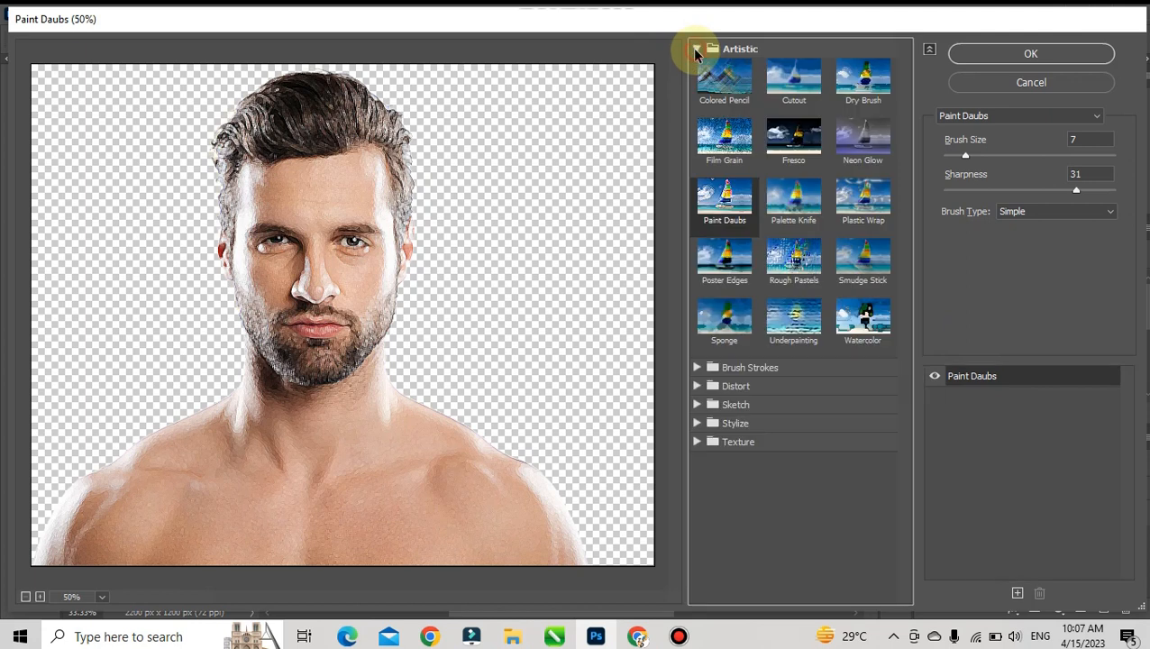
{"action": "left_click", "coordinate": [793, 80]}
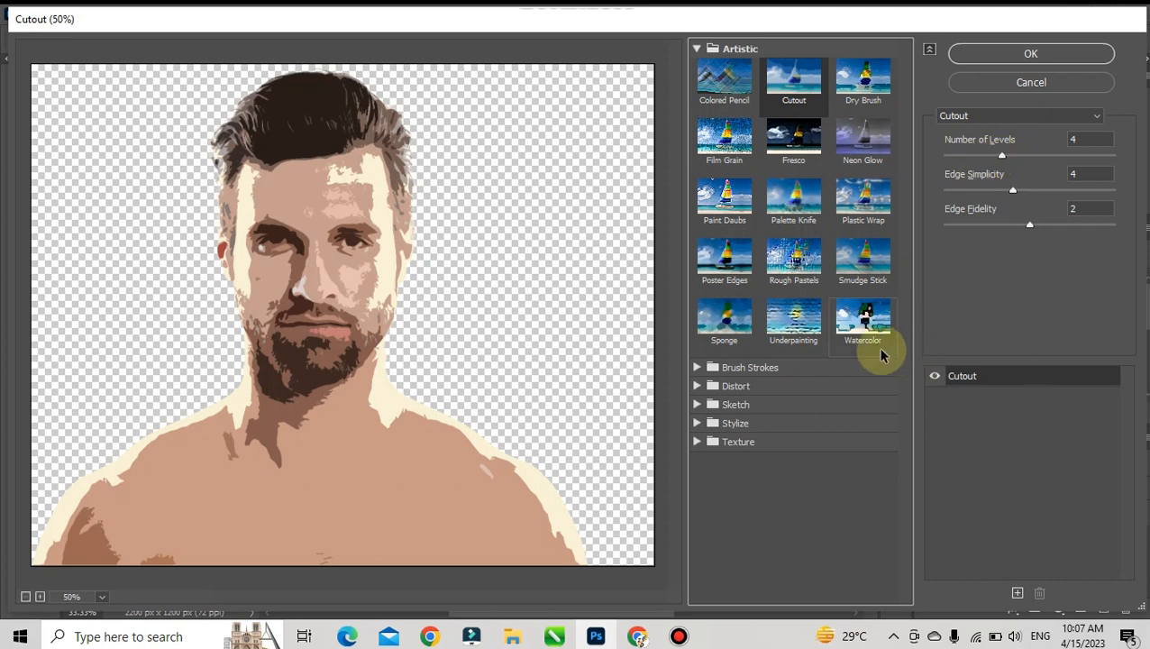
{"action": "left_click", "coordinate": [735, 191]}
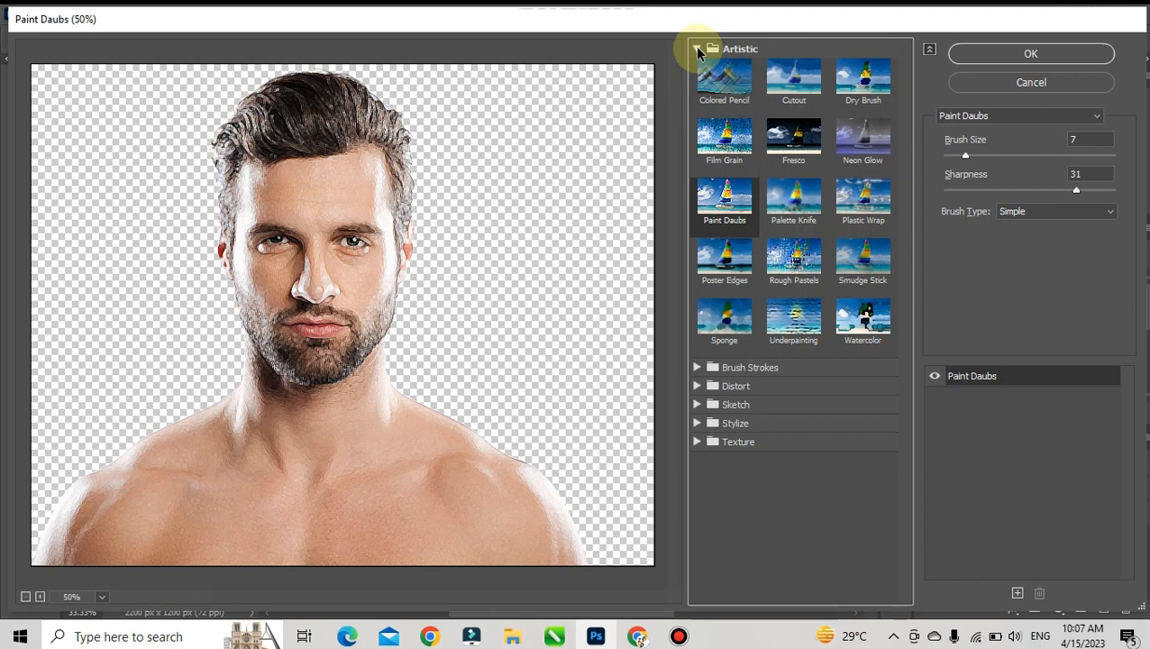
- Try the Colored Pencil filter with pencil width 13, stroke pressure 9 and paper brightness 36, then return to Paint Daubs
{"action": "left_click", "coordinate": [730, 80]}
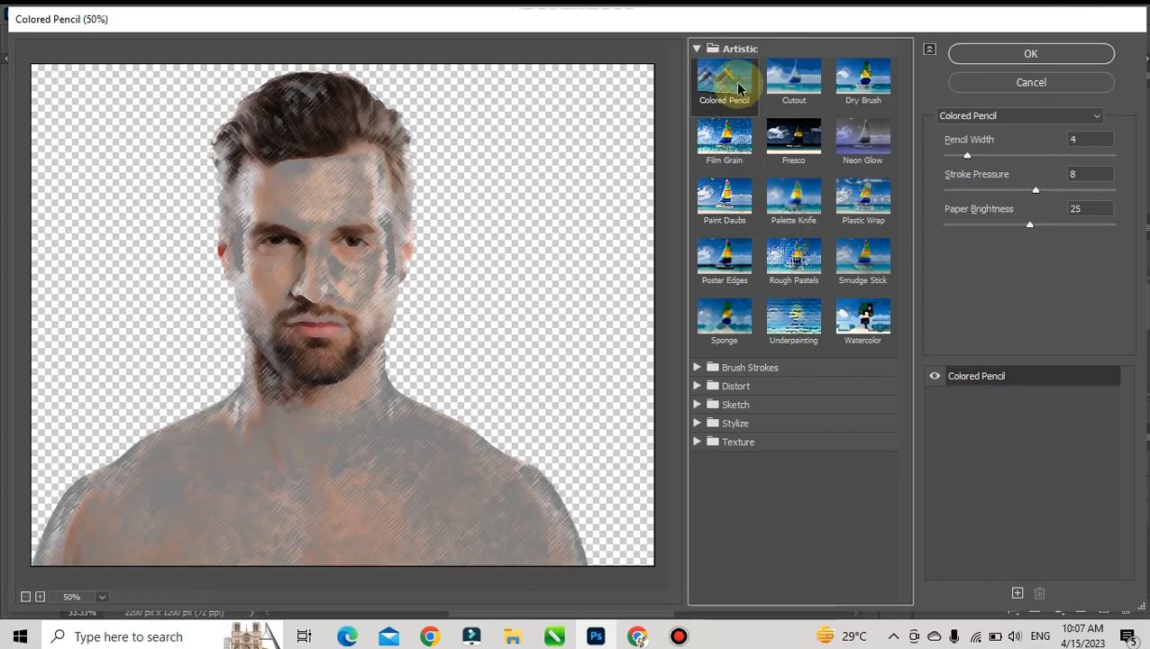
{"action": "mouse_move", "coordinate": [967, 156]}
{"action": "left_mouse_down"}
{"action": "mouse_move", "coordinate": [953, 159]}
{"action": "mouse_move", "coordinate": [1035, 160]}
{"action": "mouse_move", "coordinate": [1035, 190]}
{"action": "mouse_move", "coordinate": [982, 191]}
{"action": "mouse_move", "coordinate": [1042, 189]}
{"action": "left_mouse_up"}
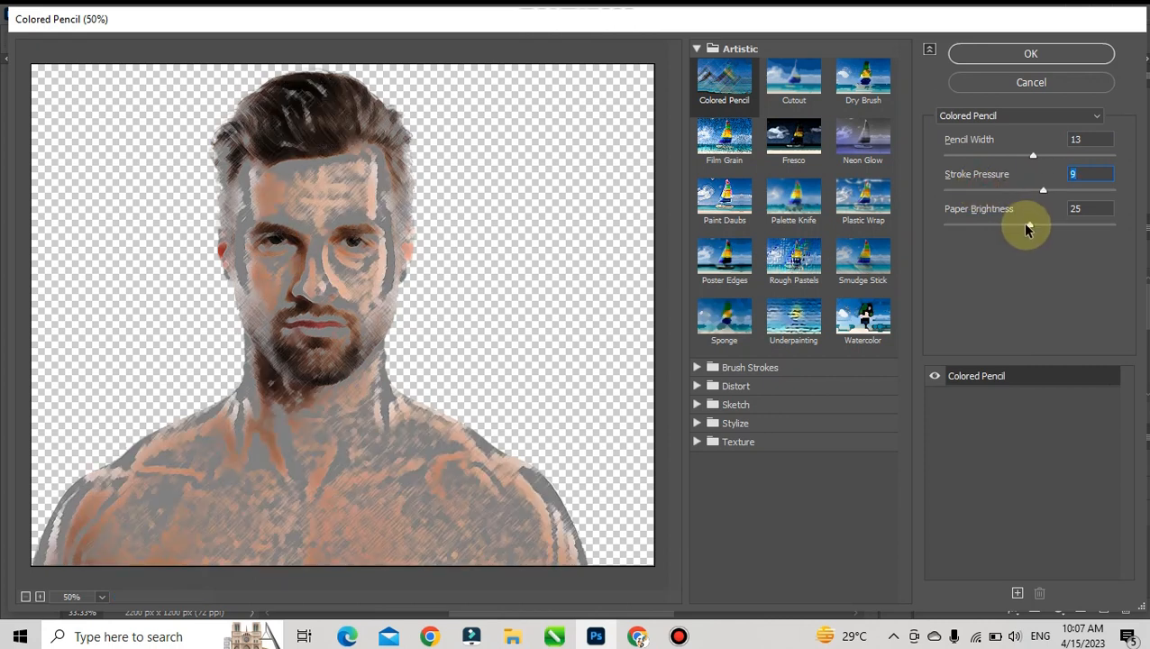
{"action": "mouse_move", "coordinate": [1030, 226]}
{"action": "left_mouse_down"}
{"action": "mouse_move", "coordinate": [969, 231]}
{"action": "mouse_move", "coordinate": [1066, 227]}
{"action": "left_mouse_up"}
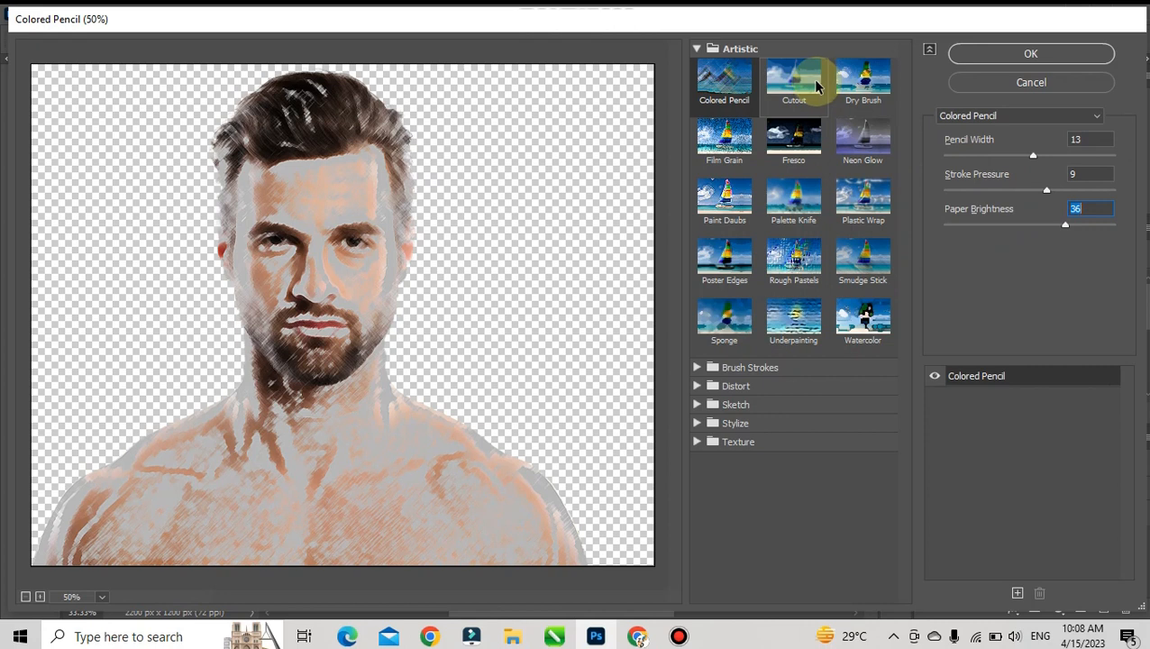
{"action": "left_click", "coordinate": [722, 260]}
{"action": "left_click", "coordinate": [727, 203]}
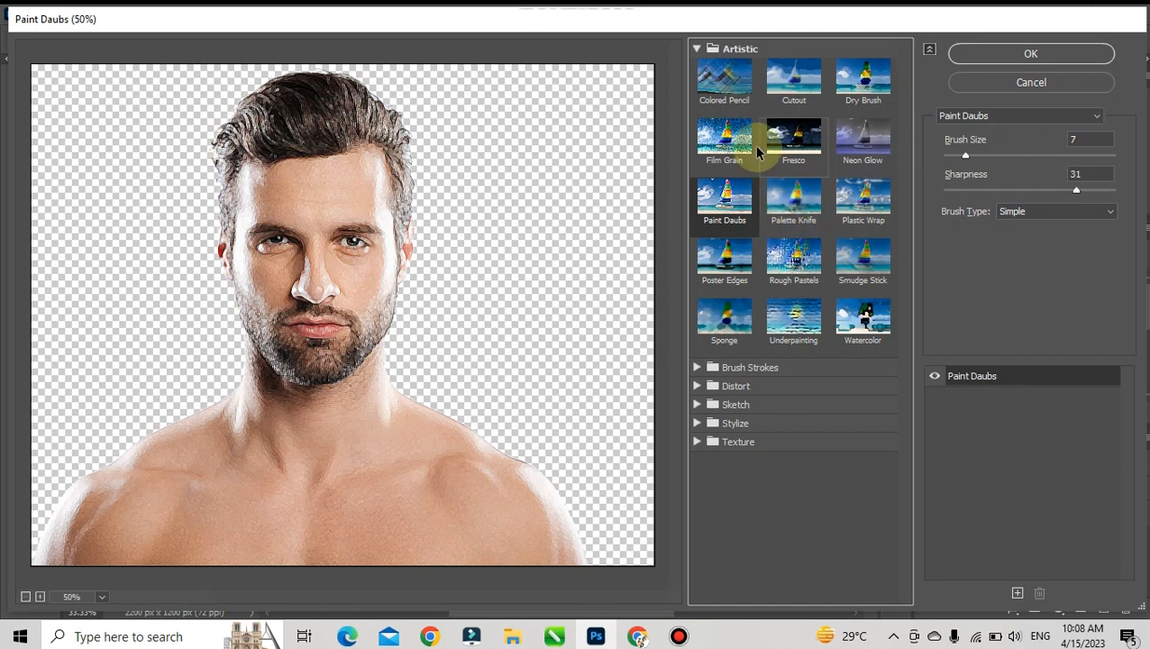
- Apply the Cutout filter with 3 levels, edge simplicity 1 and edge fidelity 1, and compare it with the original
{"action": "left_click", "coordinate": [789, 78]}
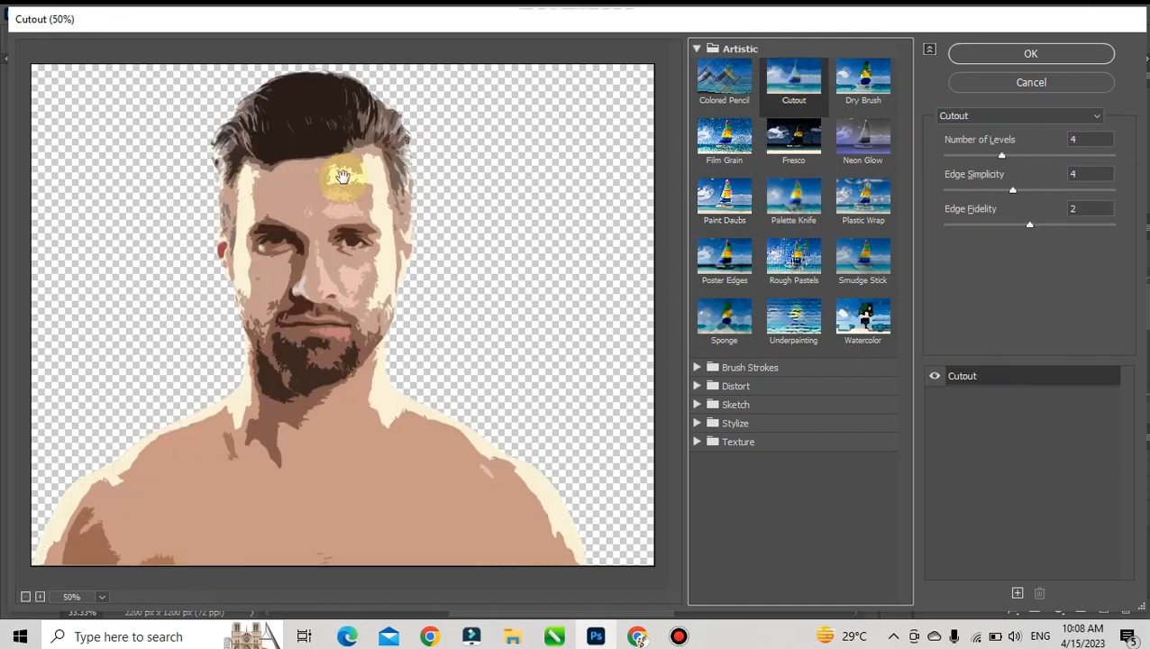
{"action": "mouse_move", "coordinate": [1001, 157]}
{"action": "left_mouse_down"}
{"action": "mouse_move", "coordinate": [1048, 158]}
{"action": "mouse_move", "coordinate": [981, 159]}
{"action": "left_mouse_up"}
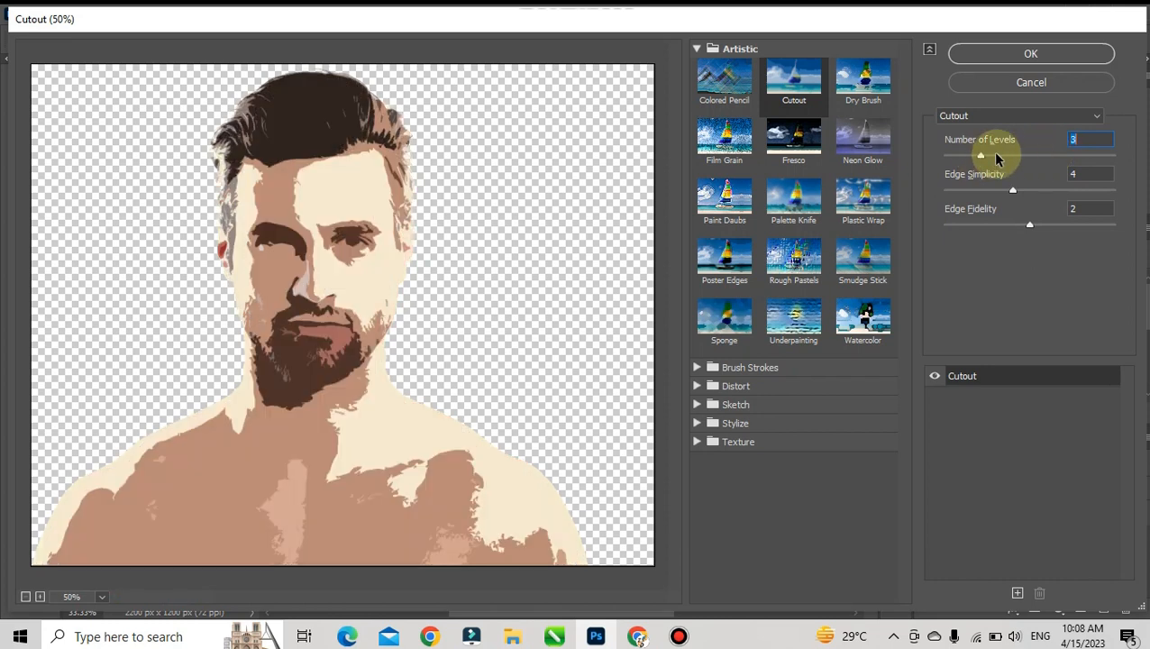
{"action": "left_click_drag", "start_coordinate": [982, 158], "coordinate": [970, 161]}
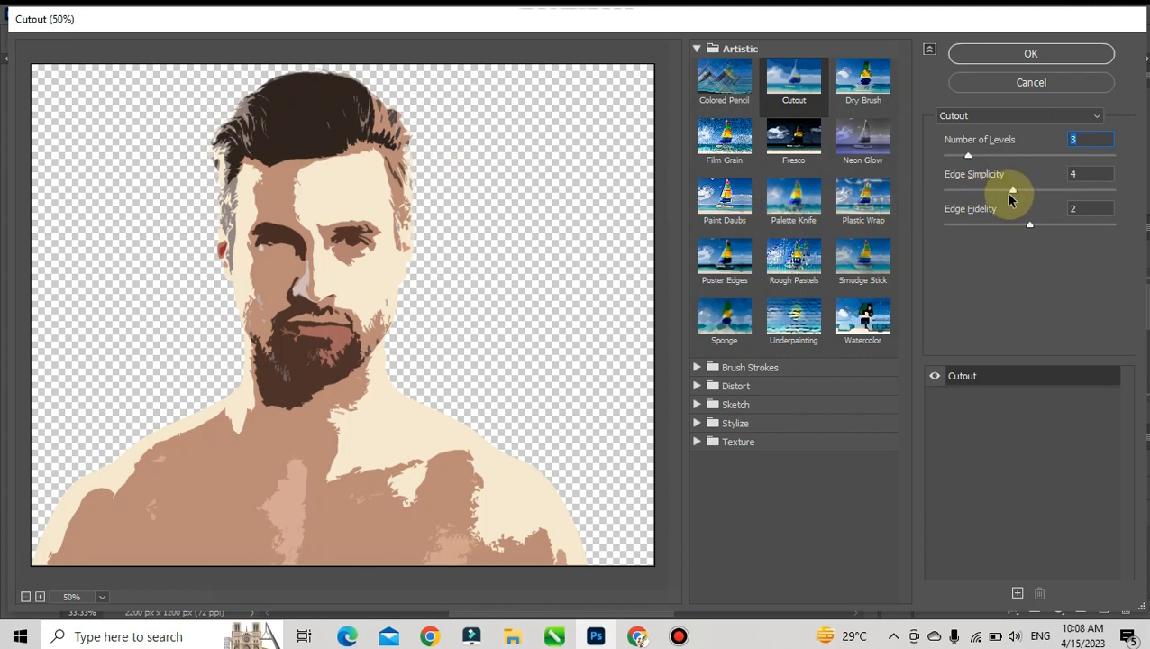
{"action": "left_click_drag", "start_coordinate": [1013, 193], "coordinate": [957, 200]}
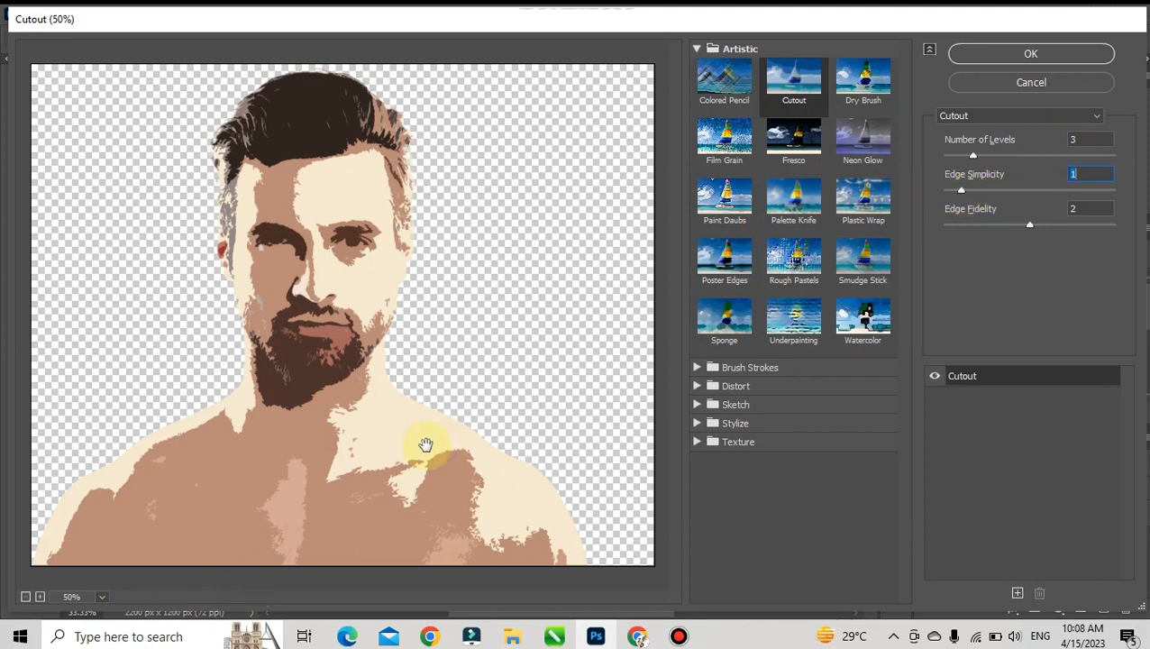
{"action": "left_click", "coordinate": [1028, 226]}
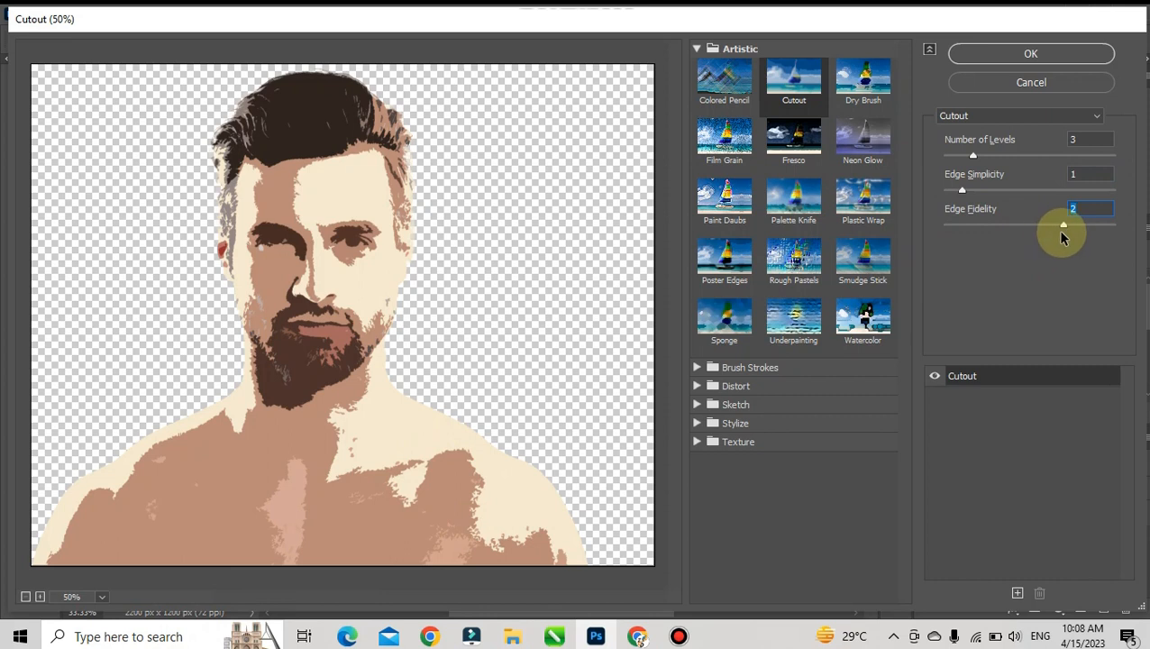
{"action": "left_click_drag", "start_coordinate": [1062, 236], "coordinate": [966, 233]}
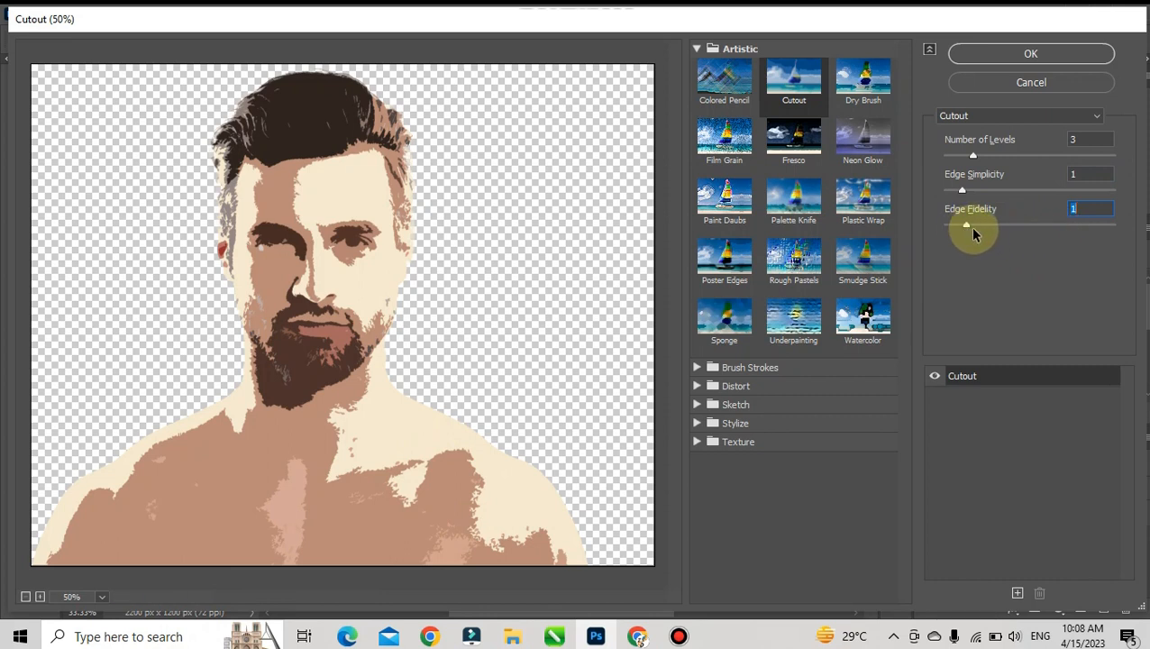
{"action": "left_click", "coordinate": [935, 375]}
{"action": "left_click", "coordinate": [936, 375]}
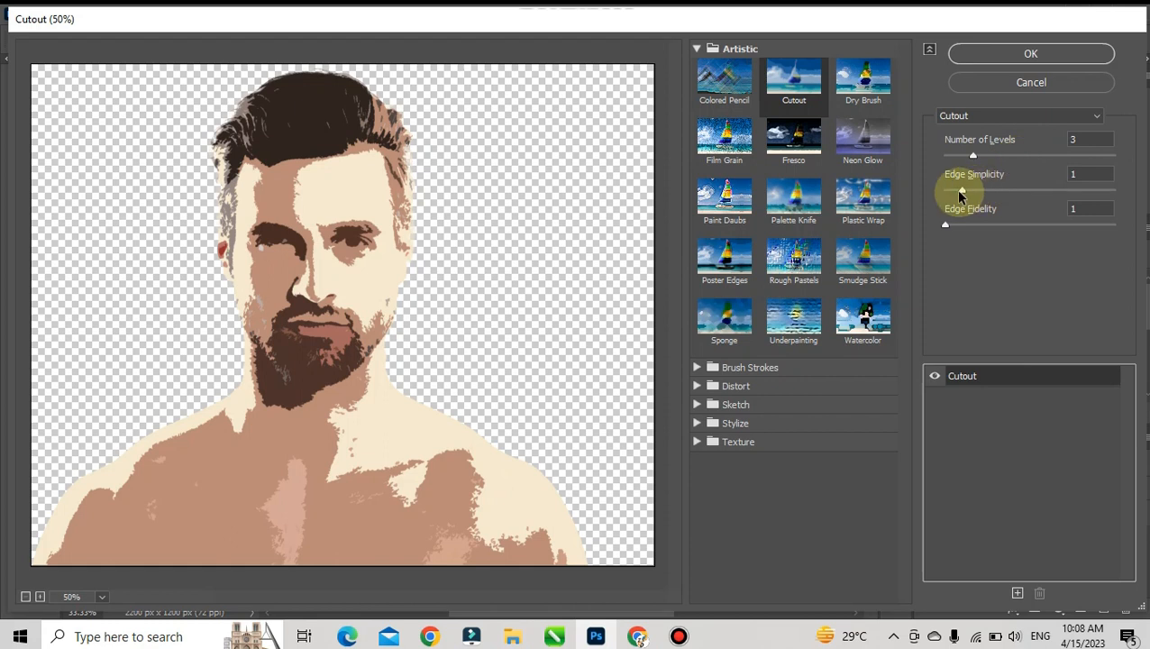
- Set the Cutout filter's edge simplicity to 0 and number of levels to 5, and compare it with the original
{"action": "left_click_drag", "start_coordinate": [961, 191], "coordinate": [943, 193]}
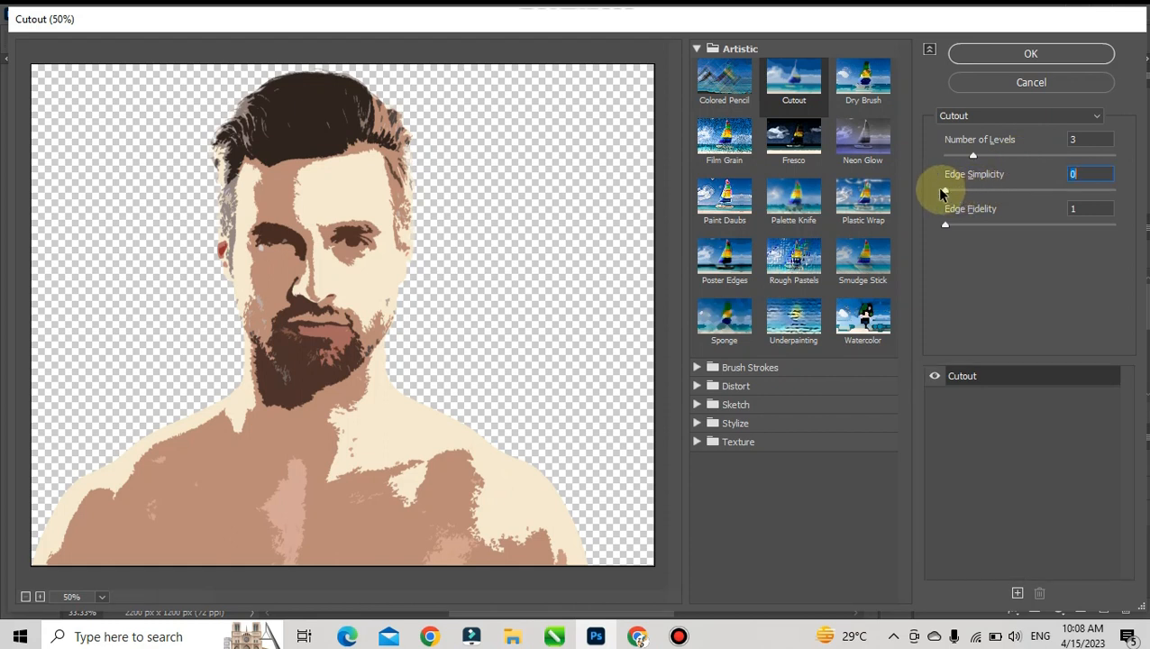
{"action": "left_click", "coordinate": [958, 157]}
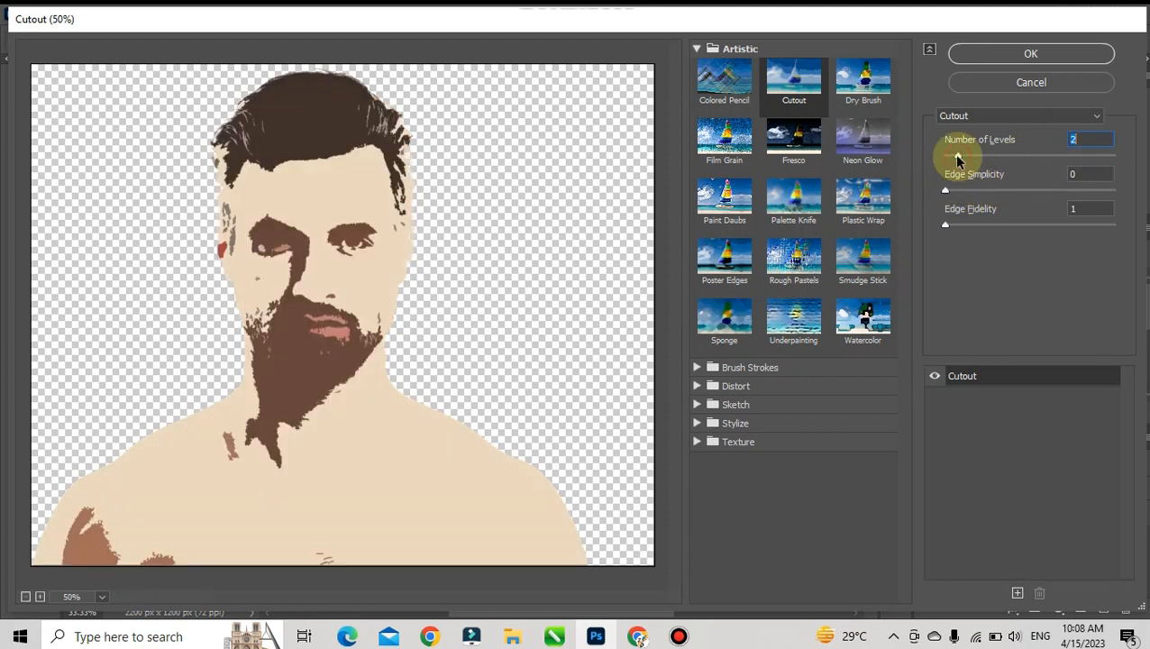
{"action": "left_click_drag", "start_coordinate": [959, 159], "coordinate": [1025, 158]}
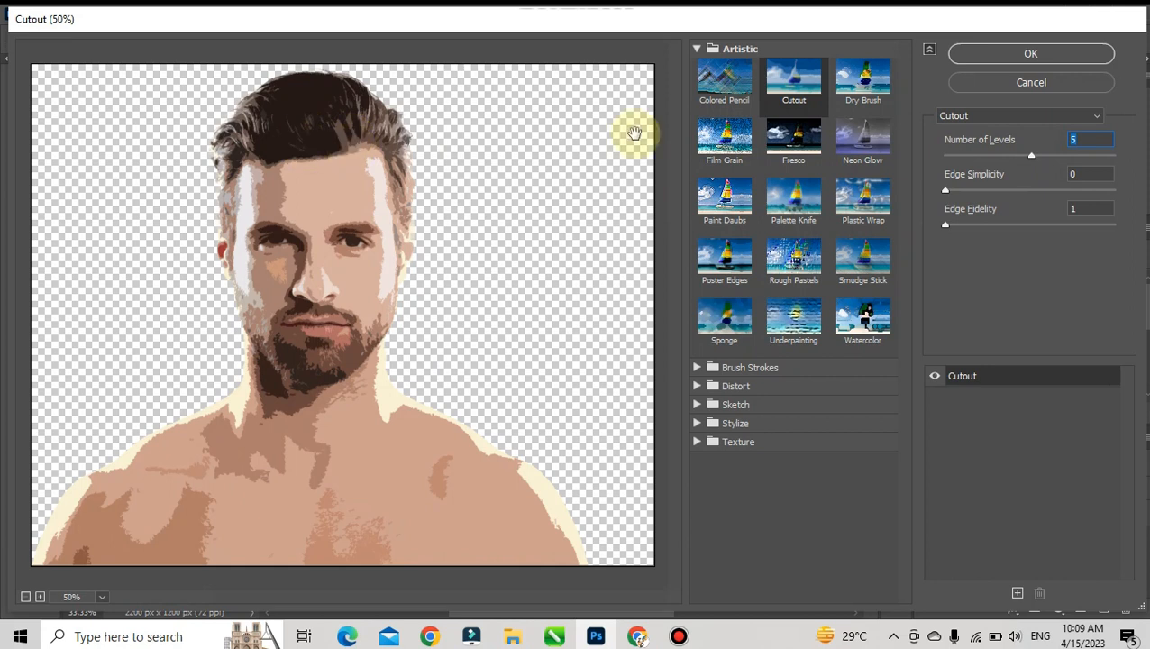
{"action": "left_click", "coordinate": [934, 376]}
{"action": "left_click", "coordinate": [935, 376]}
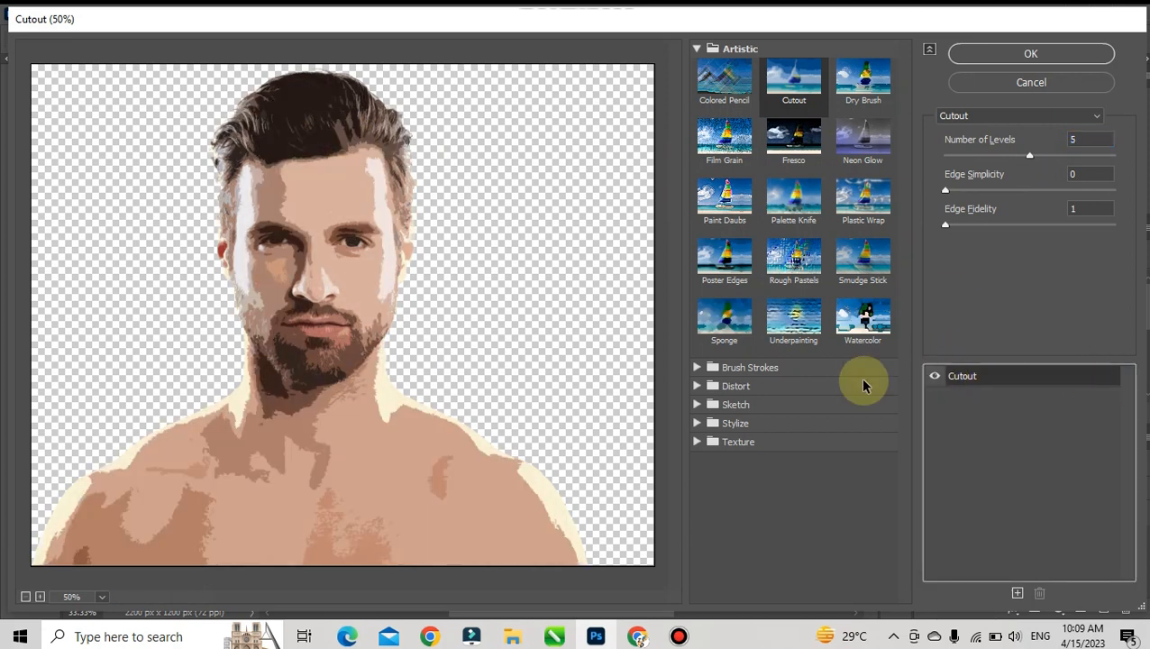
- Expand the Brush Strokes filters, add a second effect layer above the Cutout effect, and select the lower effect
{"action": "left_click", "coordinate": [696, 48]}
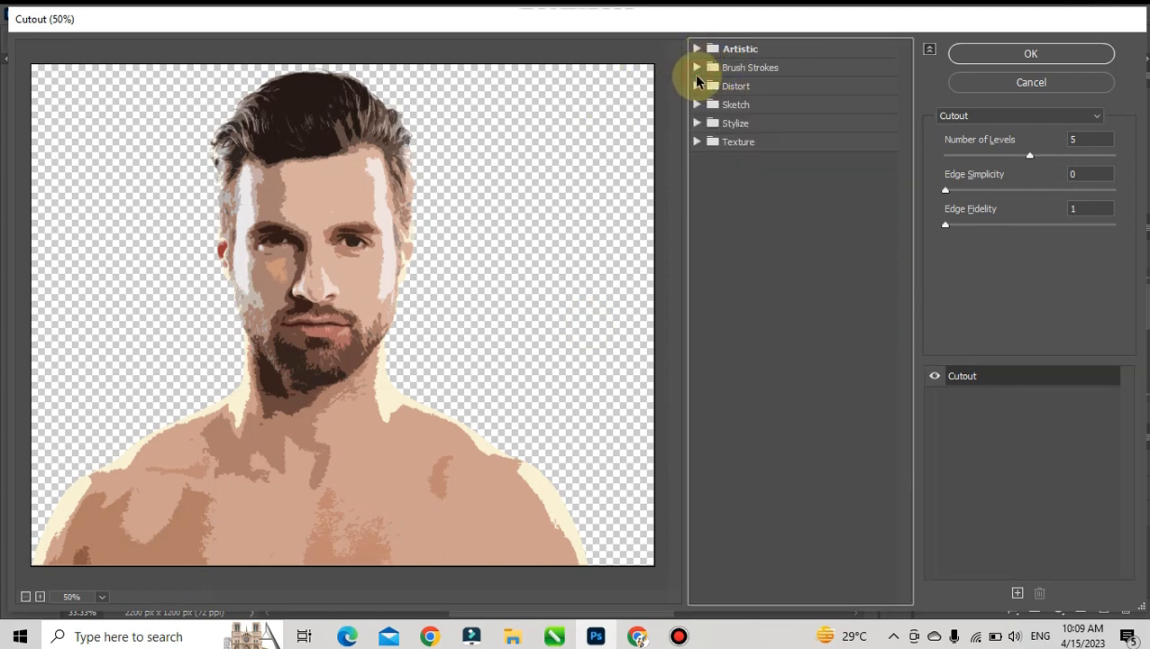
{"action": "left_click", "coordinate": [699, 69]}
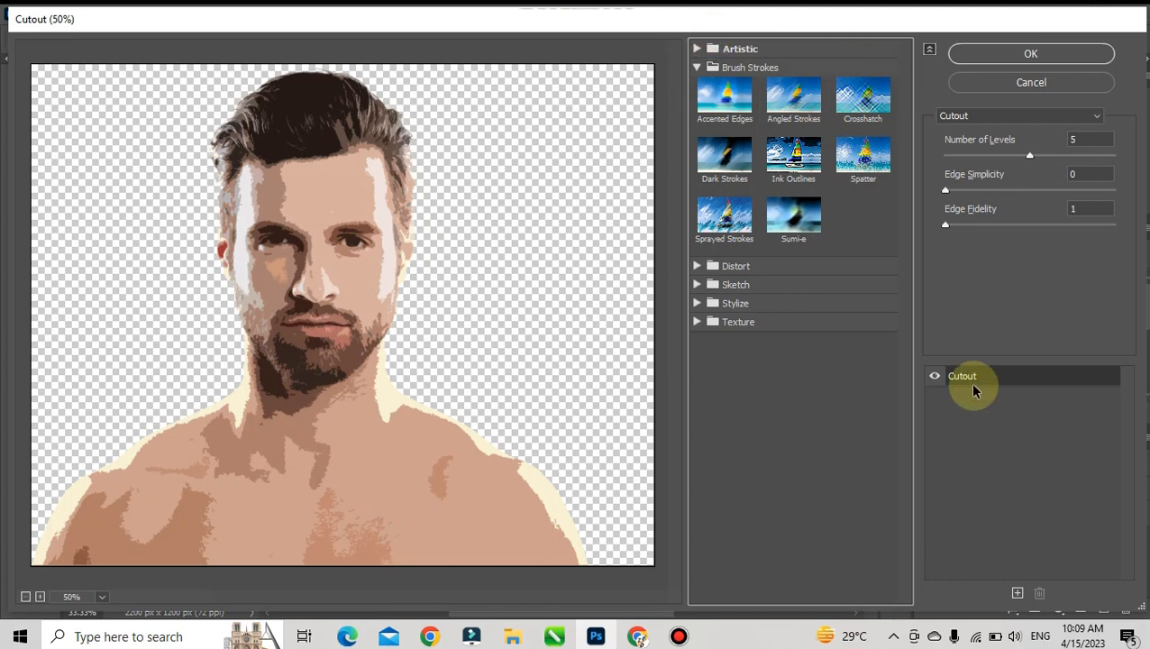
{"action": "left_click", "coordinate": [1017, 594]}
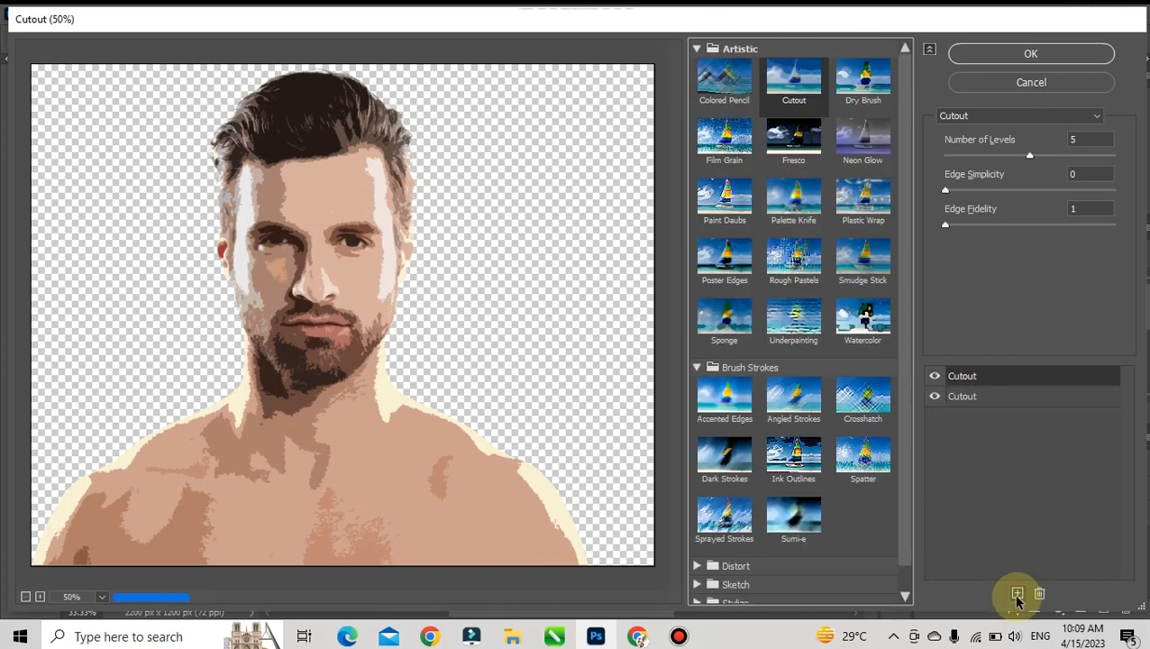
{"action": "left_click", "coordinate": [974, 396]}
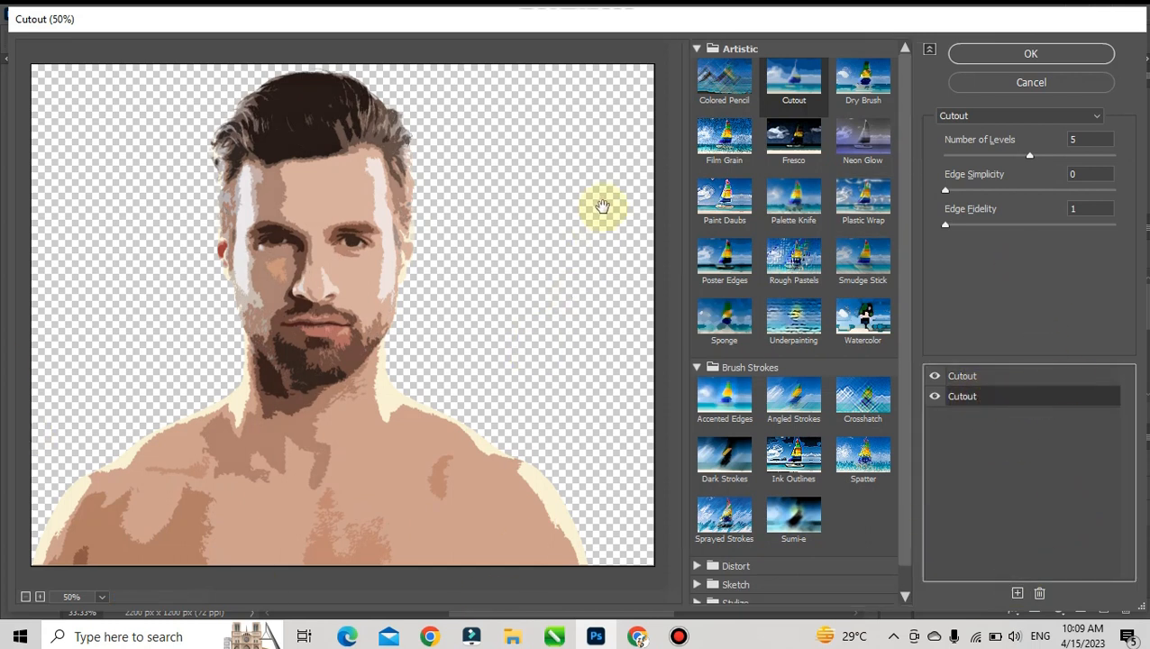
- Apply Accented Edges as the lower effect with edge width 2, edge brightness 32 and smoothness 10
{"action": "left_click", "coordinate": [695, 49]}
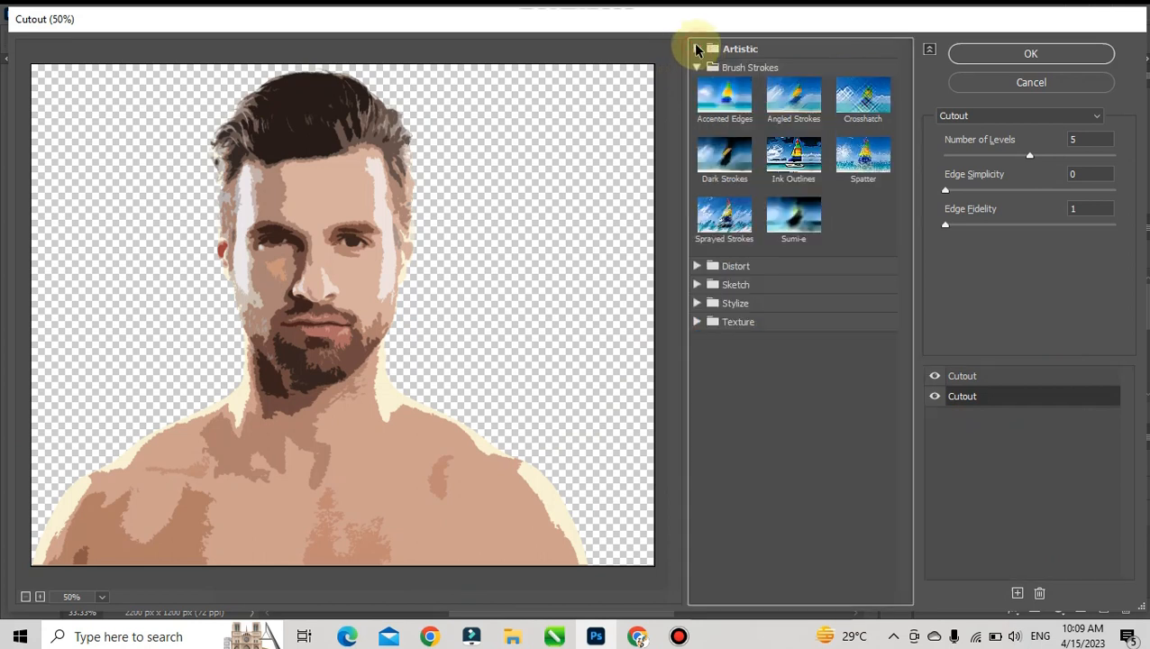
{"action": "left_click", "coordinate": [732, 96]}
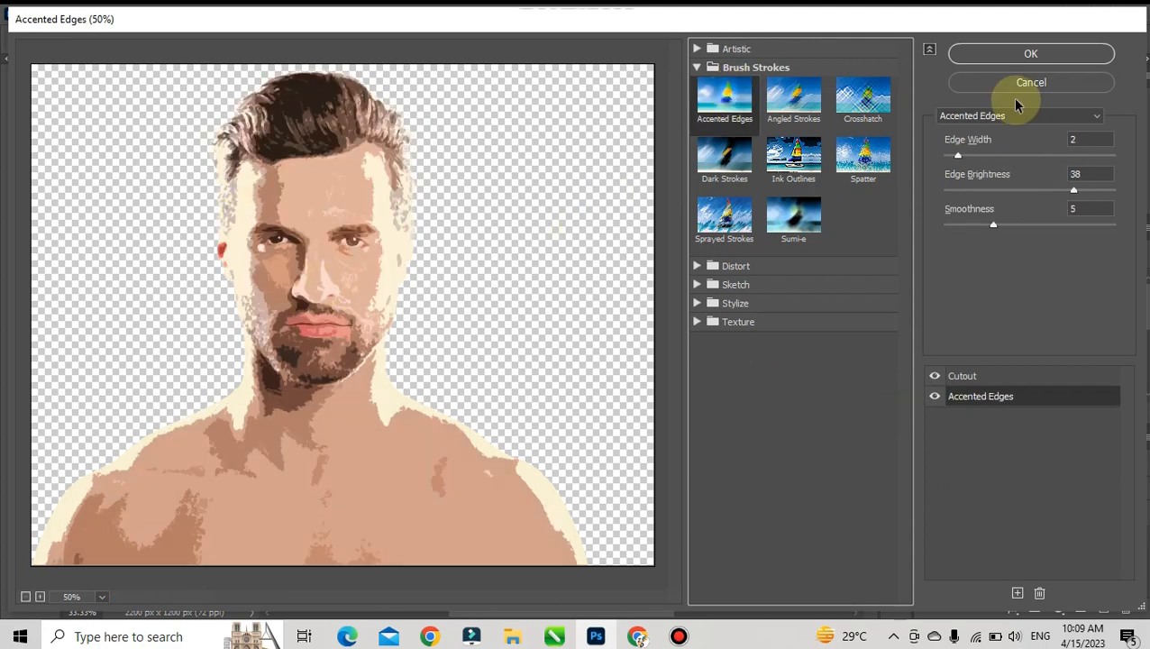
{"action": "mouse_move", "coordinate": [958, 155]}
{"action": "left_mouse_down"}
{"action": "mouse_move", "coordinate": [984, 155]}
{"action": "mouse_move", "coordinate": [953, 157]}
{"action": "left_mouse_up"}
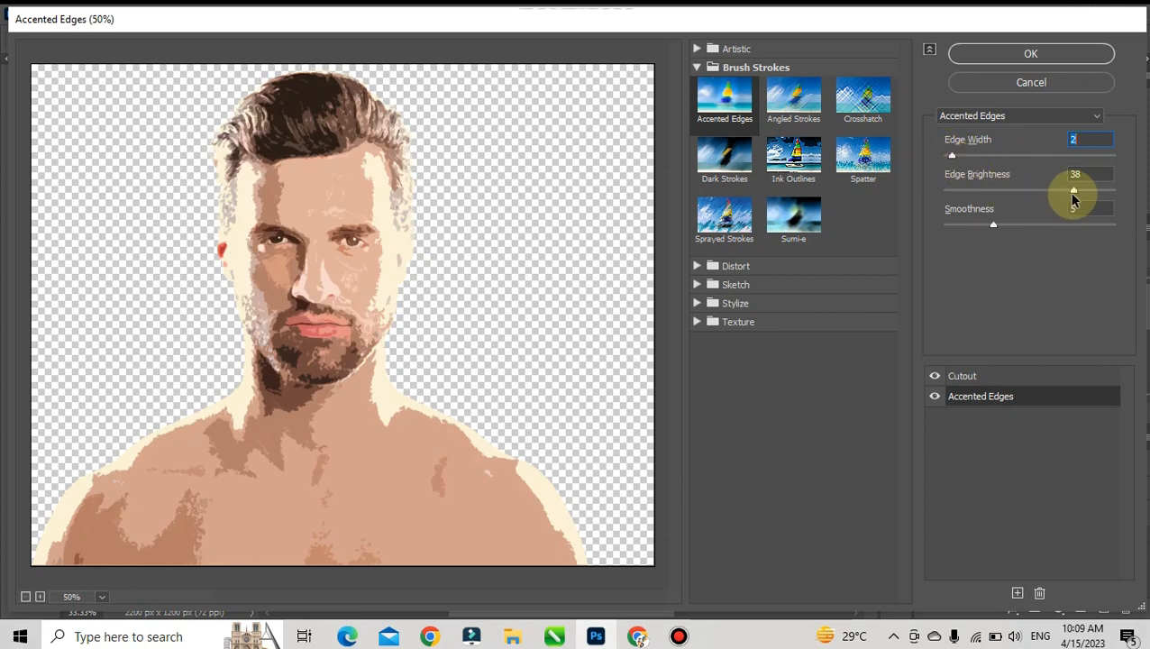
{"action": "left_click_drag", "start_coordinate": [1074, 193], "coordinate": [1049, 195]}
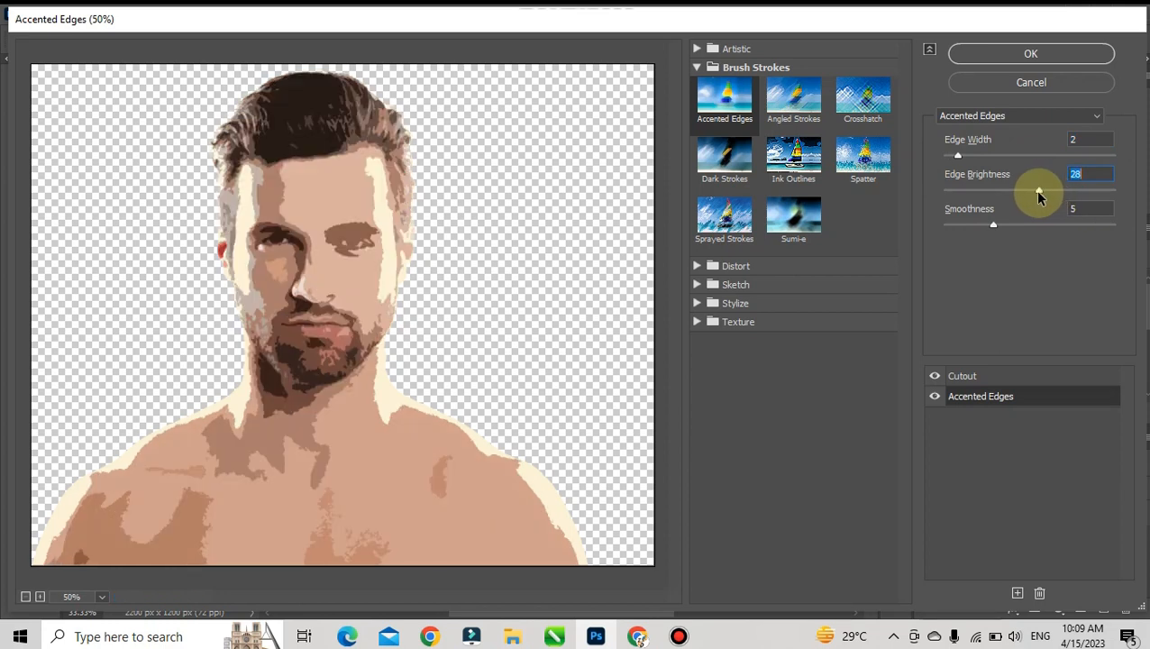
{"action": "left_click_drag", "start_coordinate": [1053, 193], "coordinate": [1055, 192]}
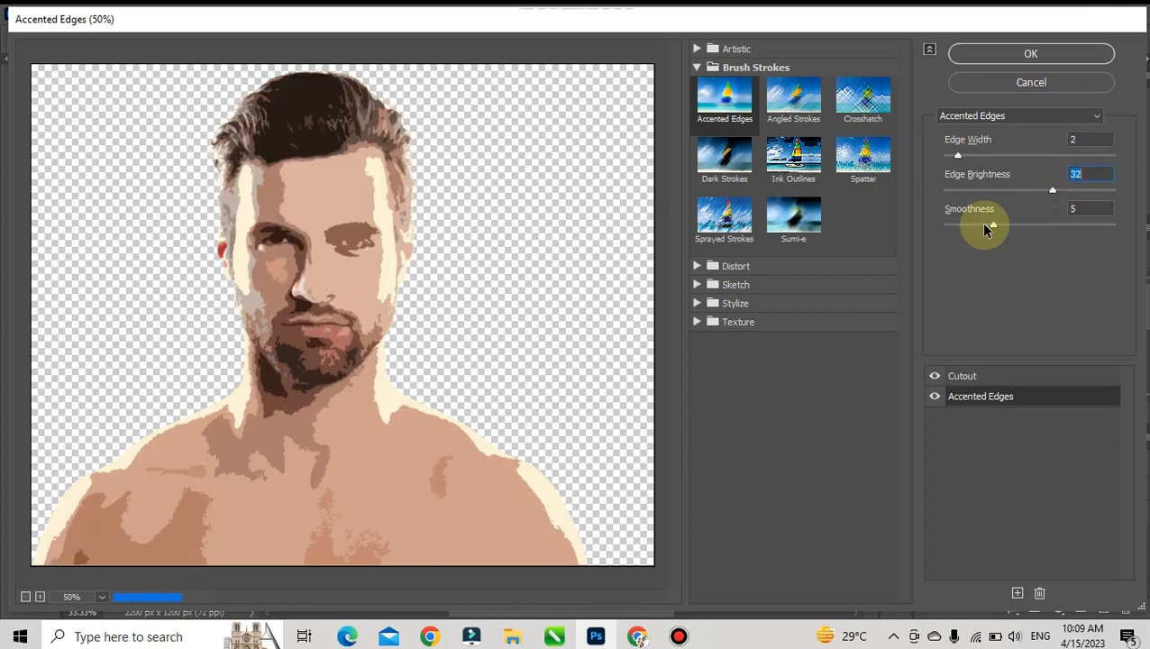
{"action": "left_click_drag", "start_coordinate": [991, 225], "coordinate": [1022, 228]}
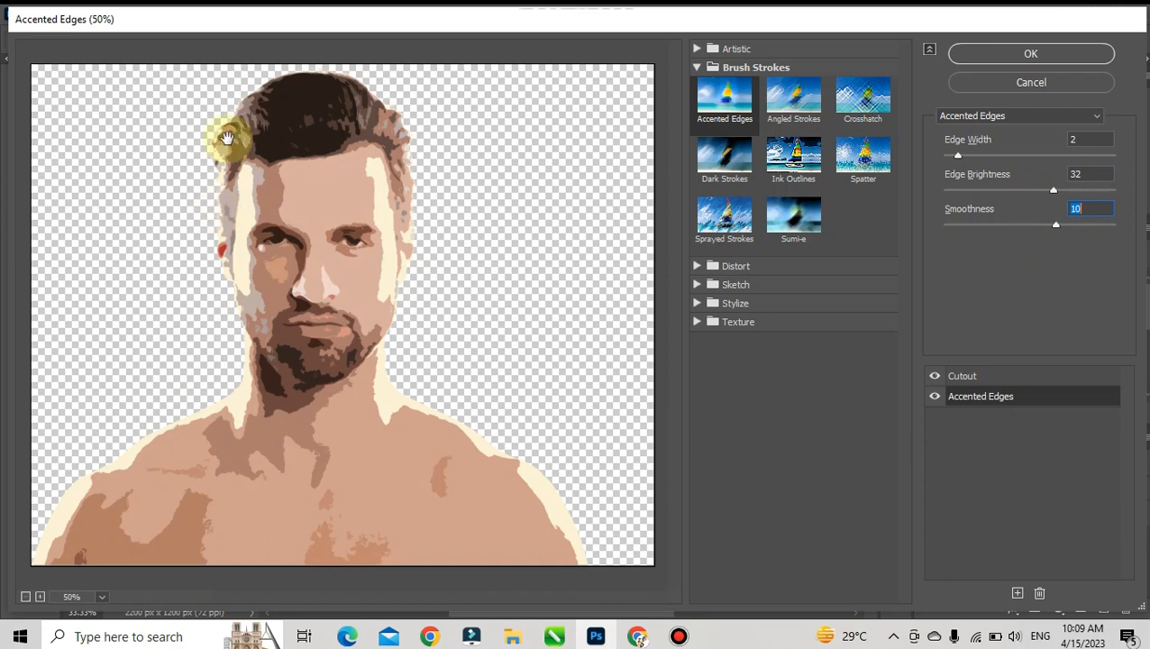
- Try the Crosshatch, Ink Outlines and Angled Strokes filters on the lower effect, and return to Accented Edges
{"action": "left_click", "coordinate": [857, 106]}
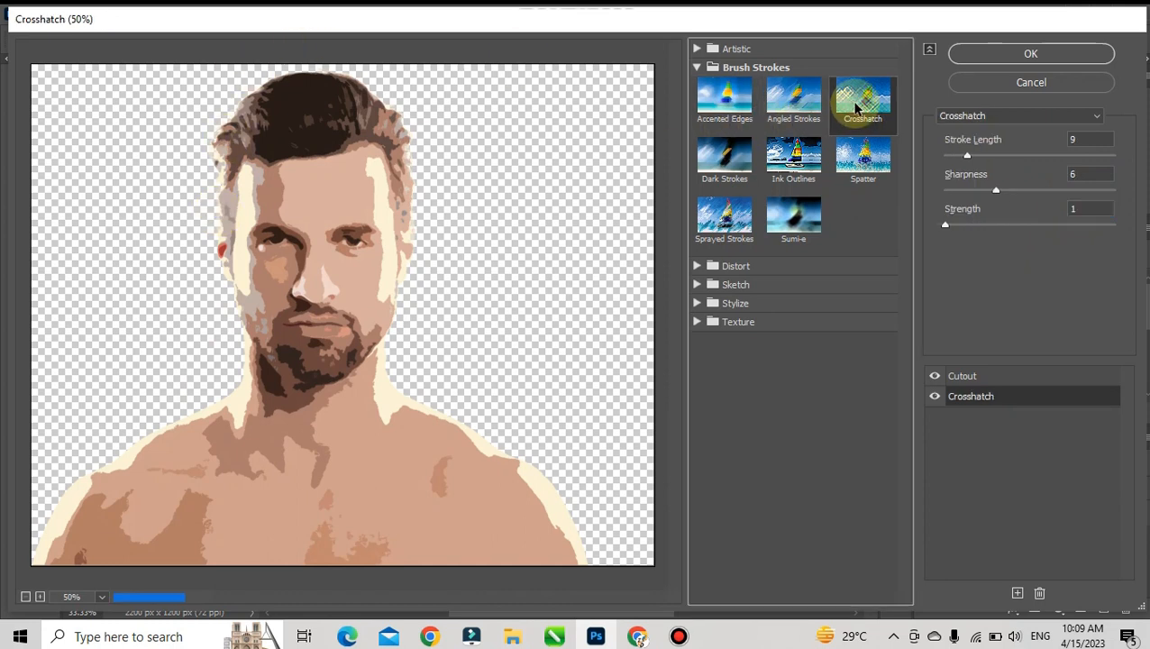
{"action": "left_click", "coordinate": [786, 163]}
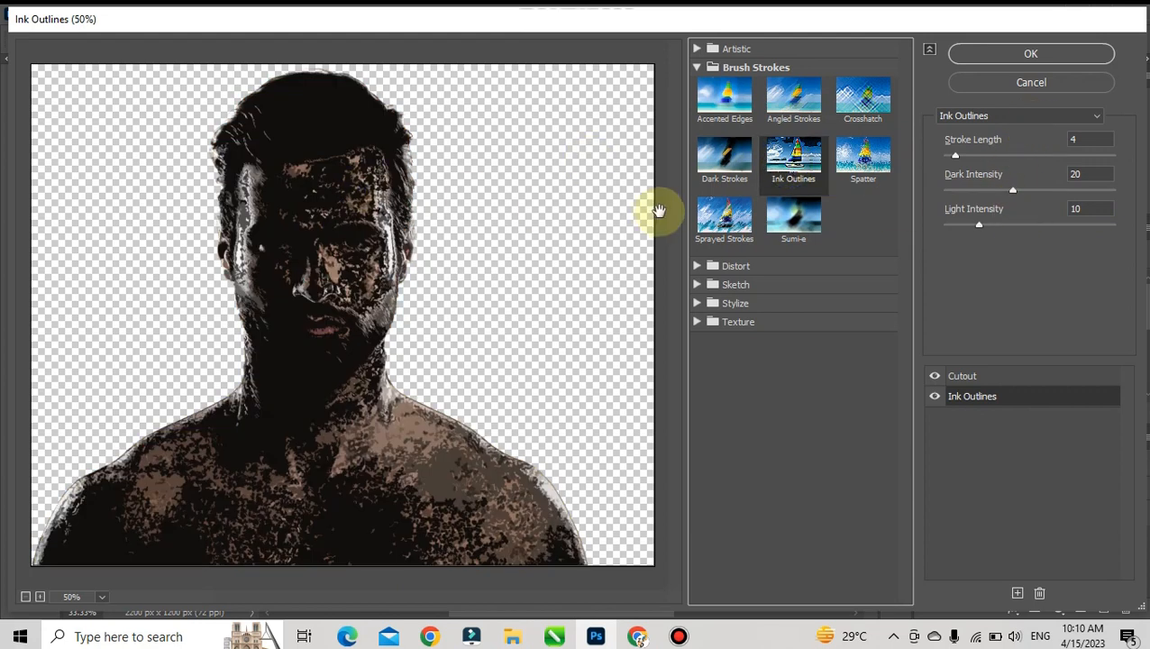
{"action": "left_click", "coordinate": [805, 104]}
{"action": "left_click", "coordinate": [726, 94]}
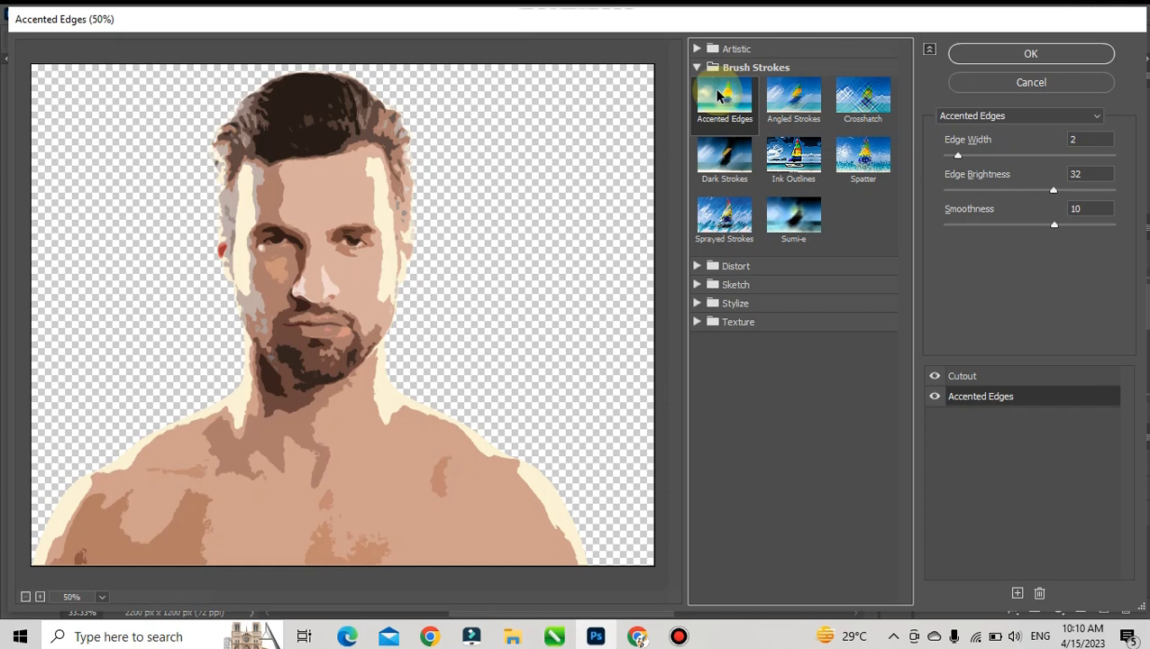
- Expand the Distort filters, try Diffuse Glow, and change the lower effect to Glass
{"action": "left_click", "coordinate": [697, 66]}
{"action": "left_click", "coordinate": [697, 86]}
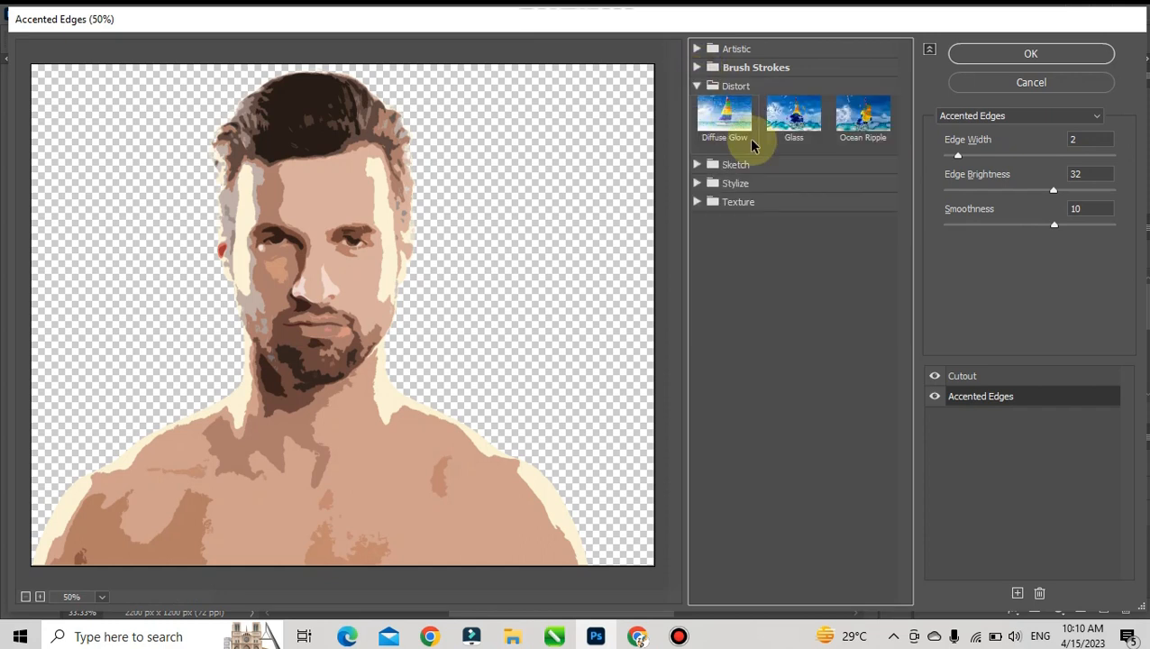
{"action": "left_click", "coordinate": [737, 116]}
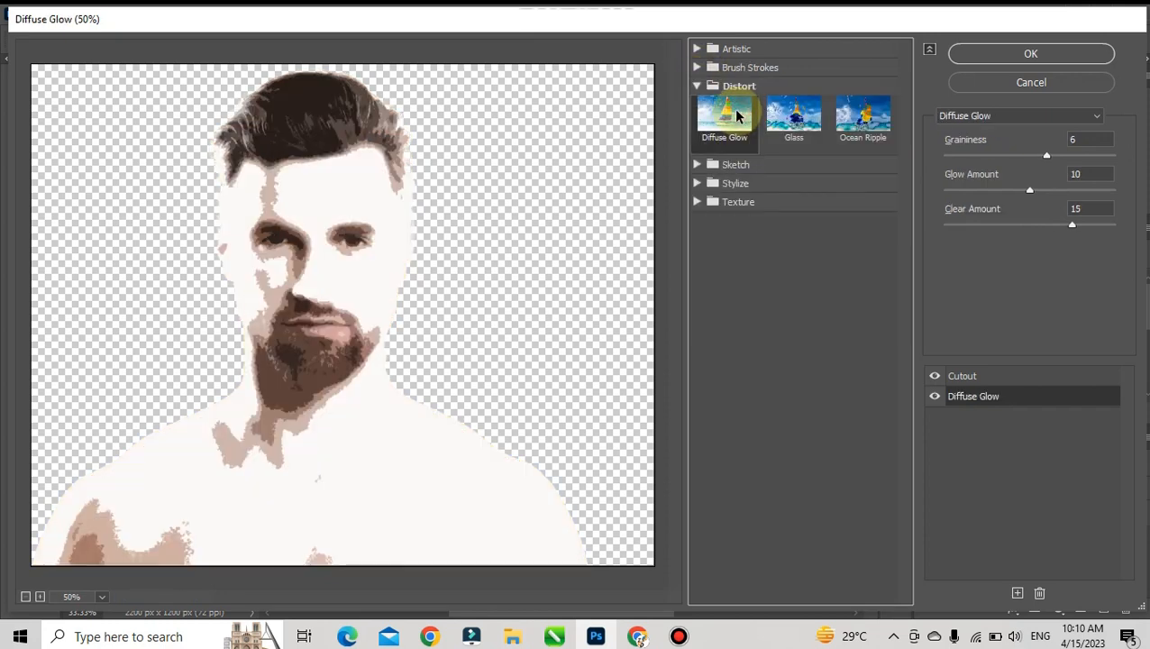
{"action": "left_click", "coordinate": [801, 124]}
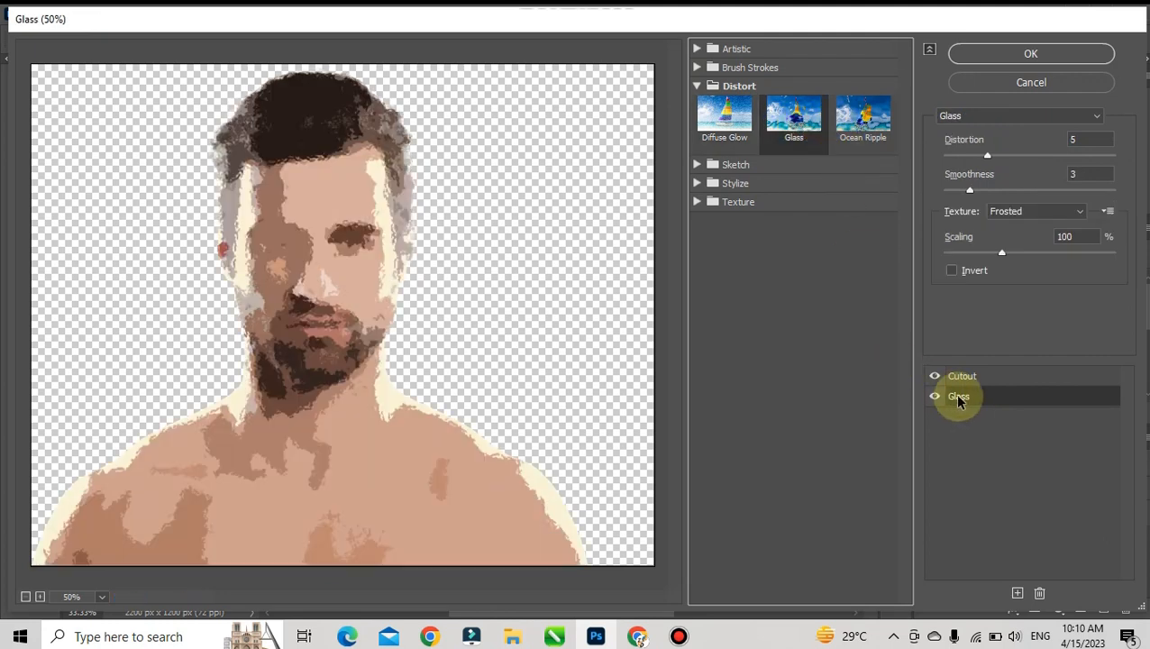
- Hide the Cutout effect and set the Glass filter's smoothness to 7 and distortion to 3
{"action": "left_click", "coordinate": [934, 377]}
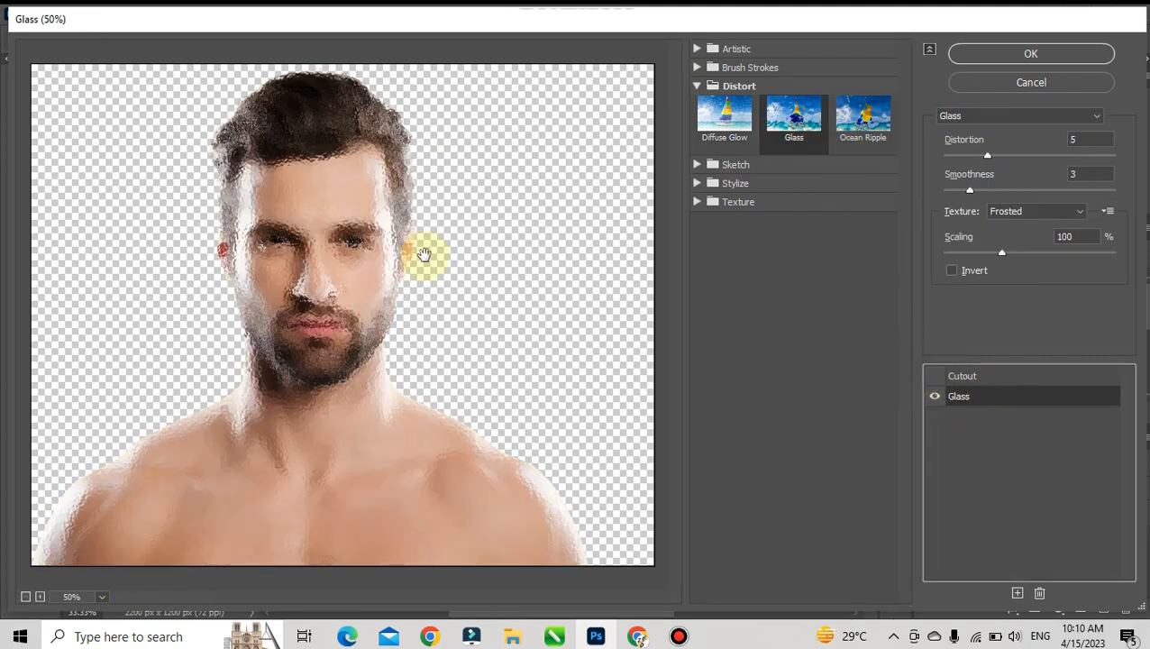
{"action": "left_click_drag", "start_coordinate": [970, 197], "coordinate": [1042, 185]}
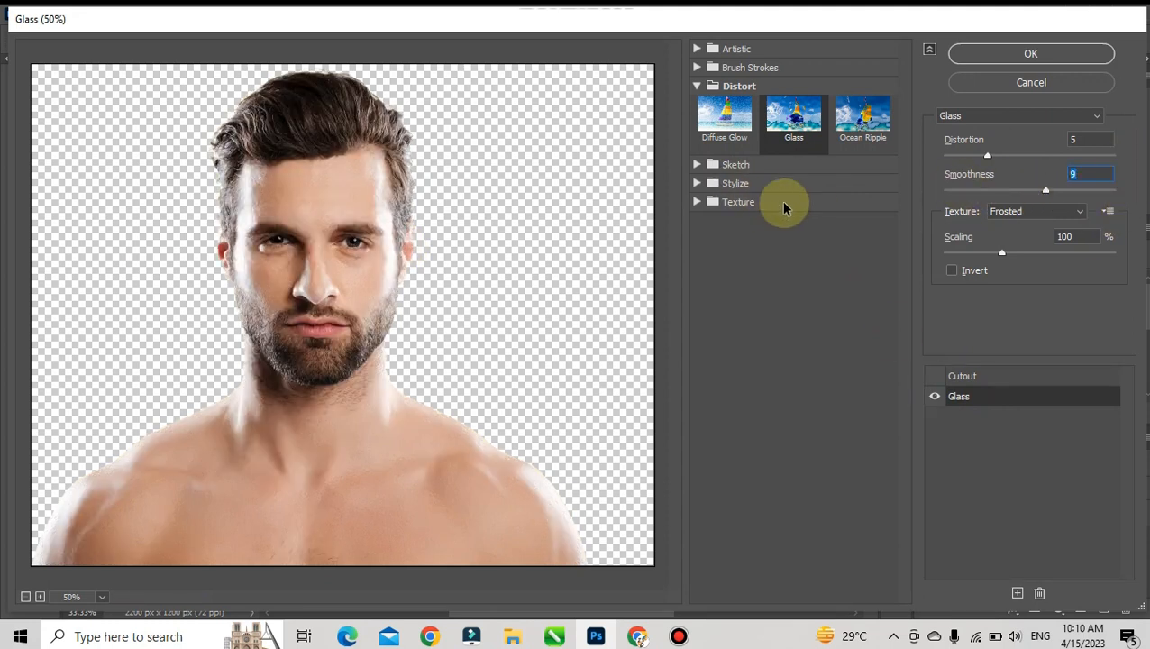
{"action": "left_click", "coordinate": [950, 192]}
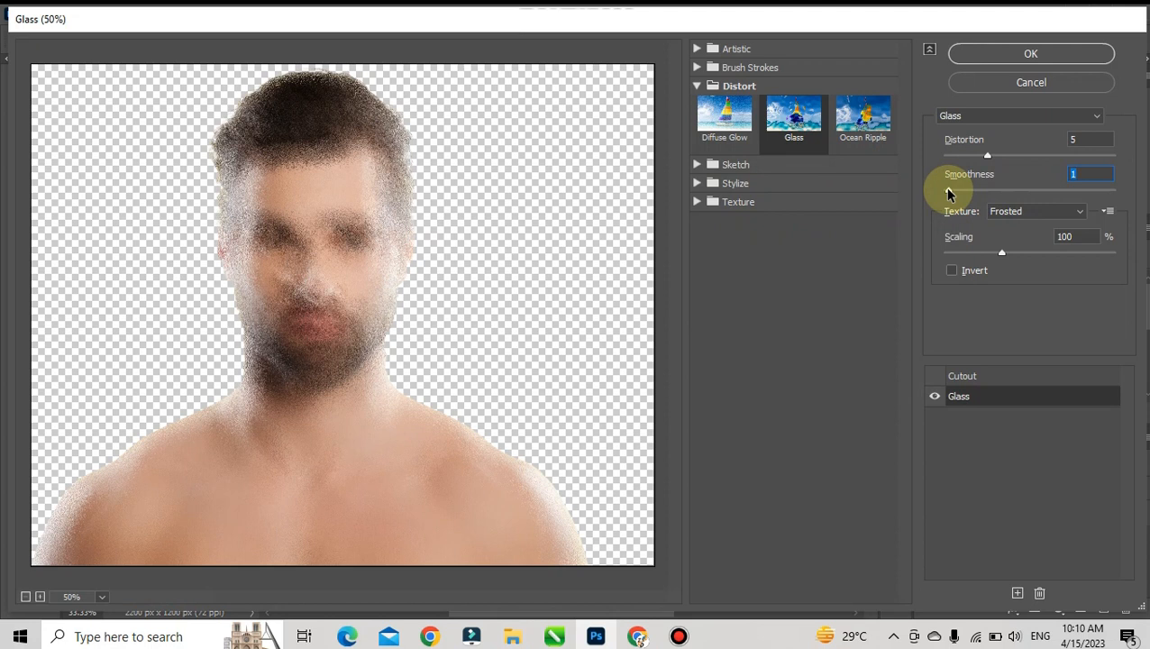
{"action": "left_click_drag", "start_coordinate": [949, 193], "coordinate": [970, 160]}
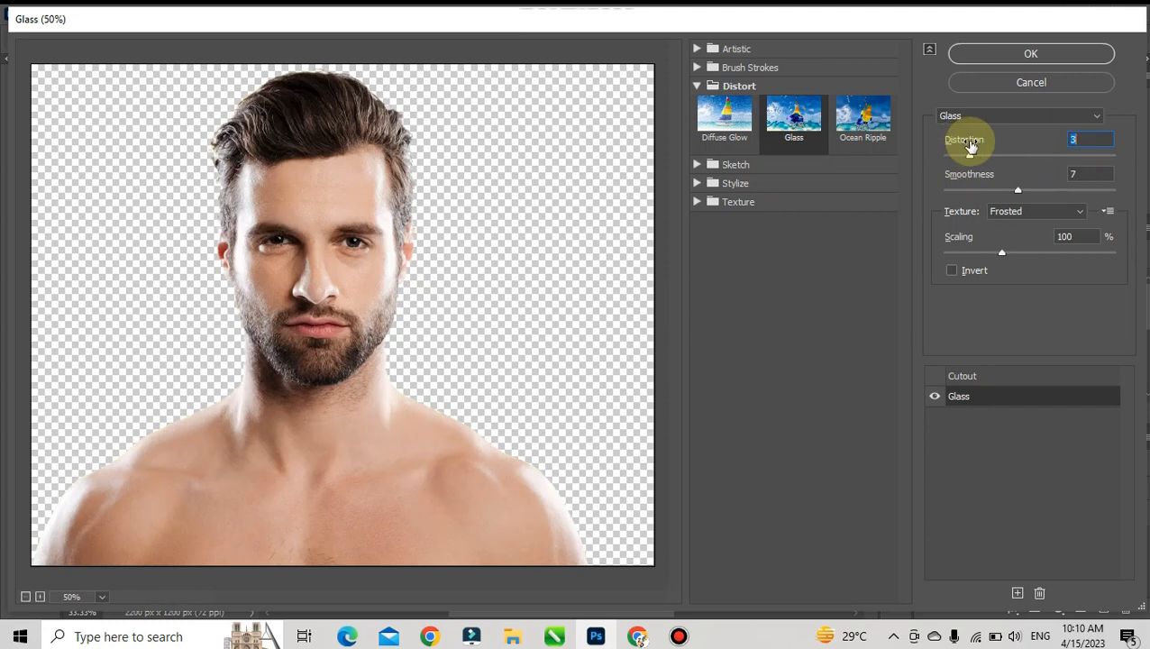
- Try the Blocks and Canvas textures for the Glass filter, and return to Frosted
{"action": "left_click", "coordinate": [1076, 211]}
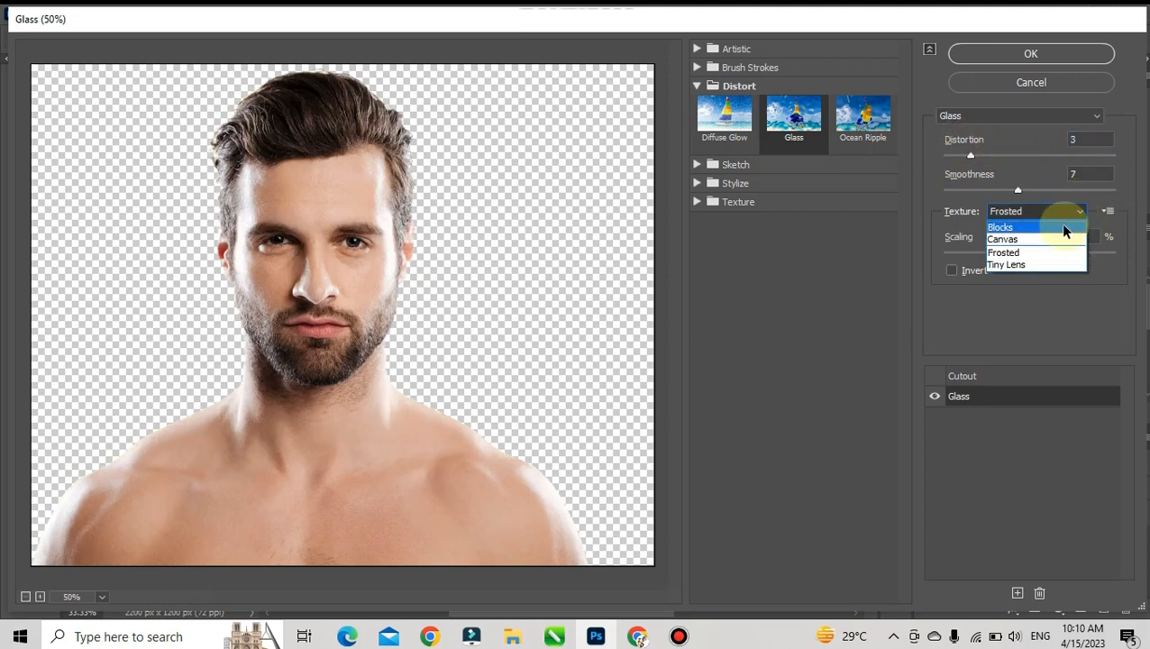
{"action": "left_click", "coordinate": [1062, 228]}
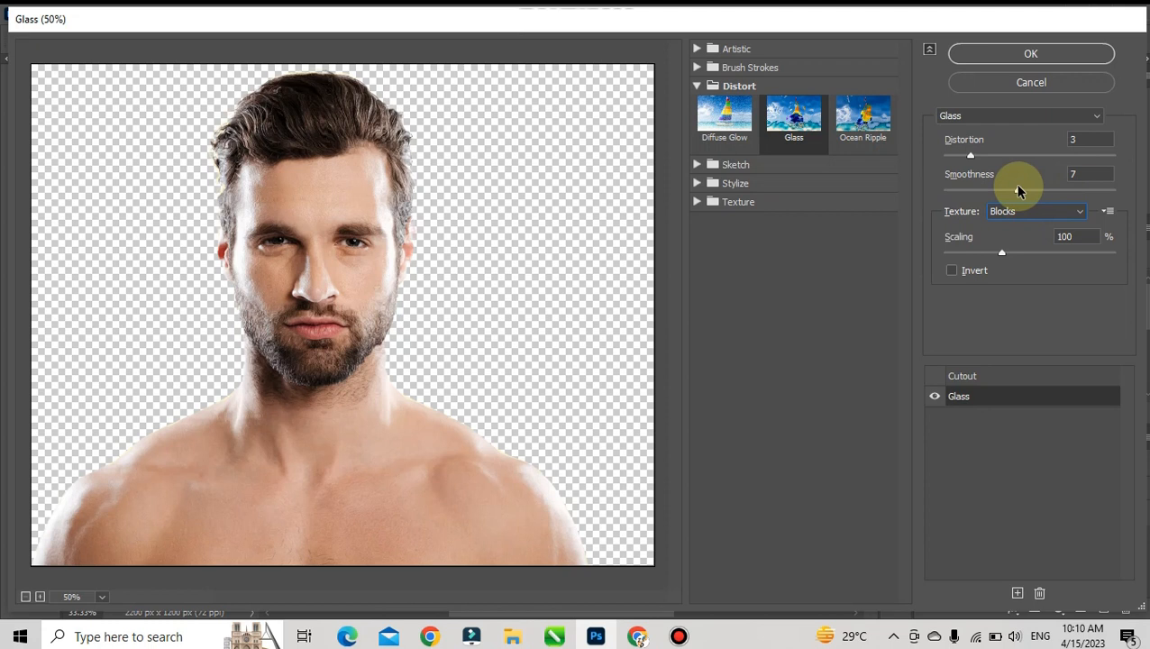
{"action": "left_click", "coordinate": [1080, 213]}
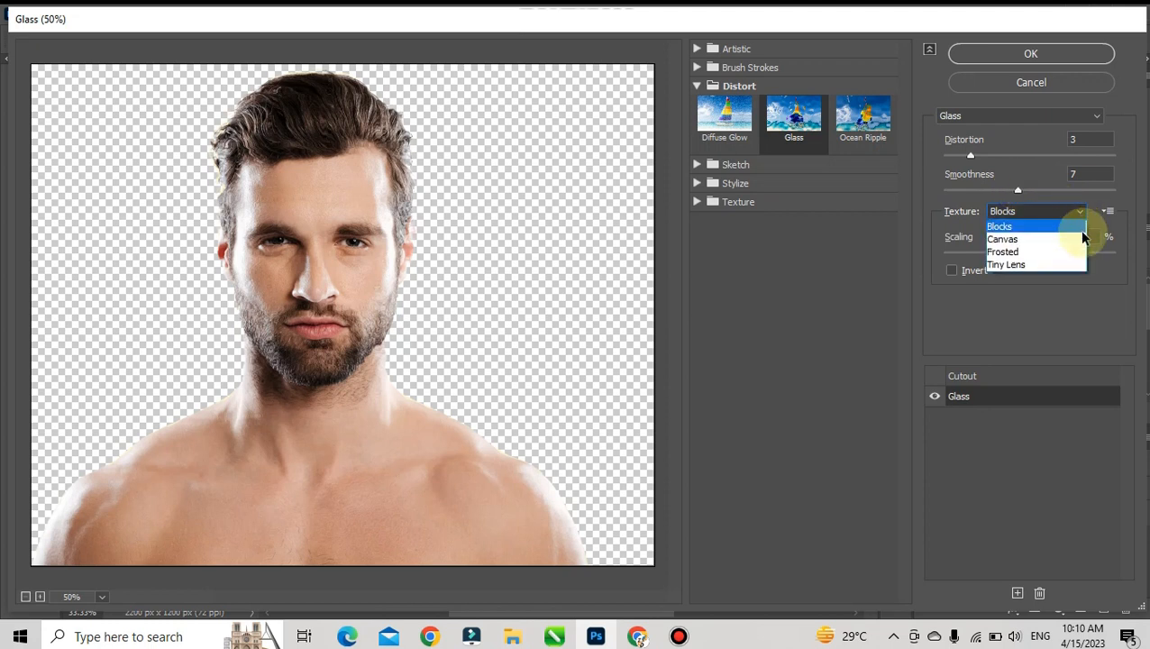
{"action": "left_click", "coordinate": [1078, 238]}
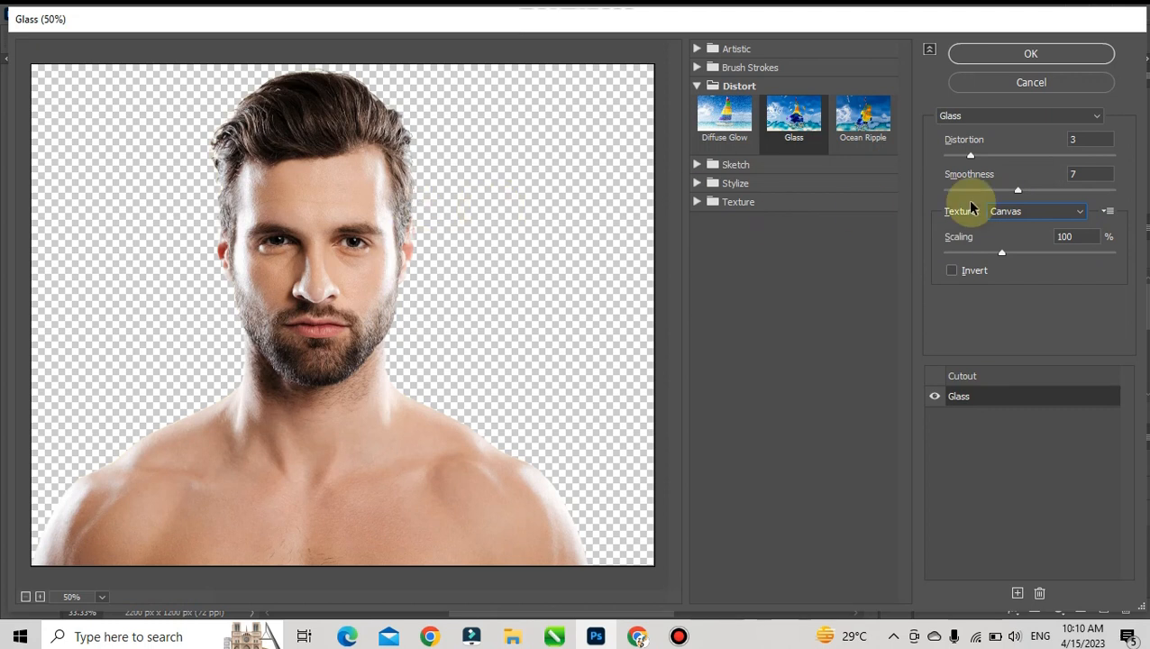
{"action": "left_click", "coordinate": [1035, 209]}
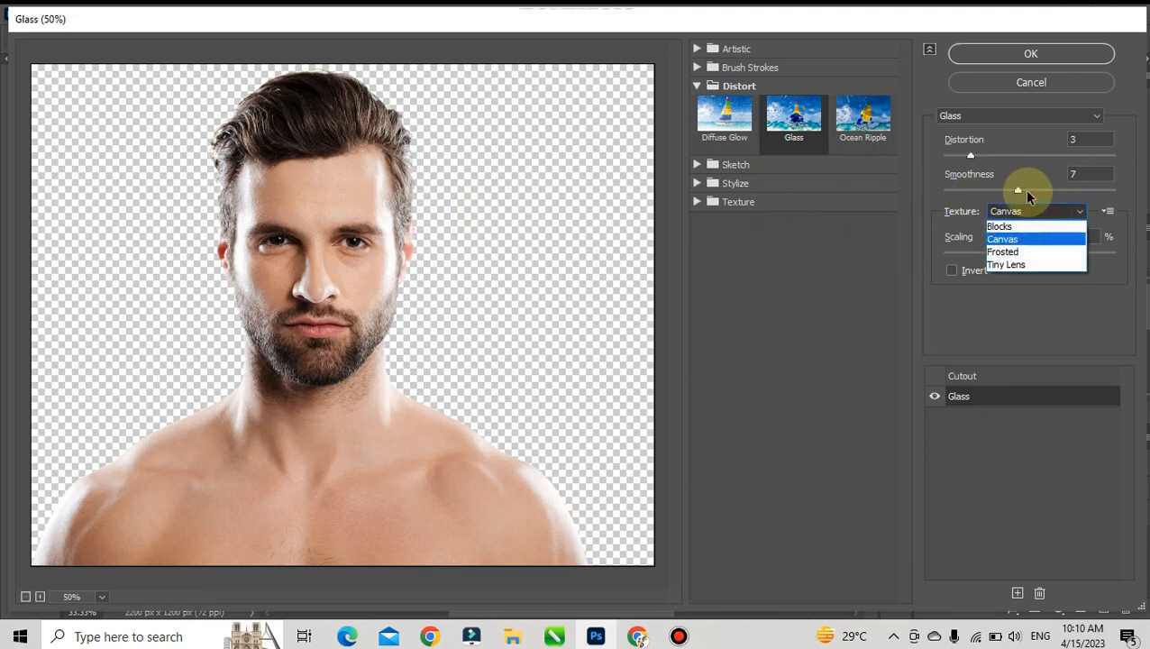
{"action": "left_click", "coordinate": [1025, 254]}
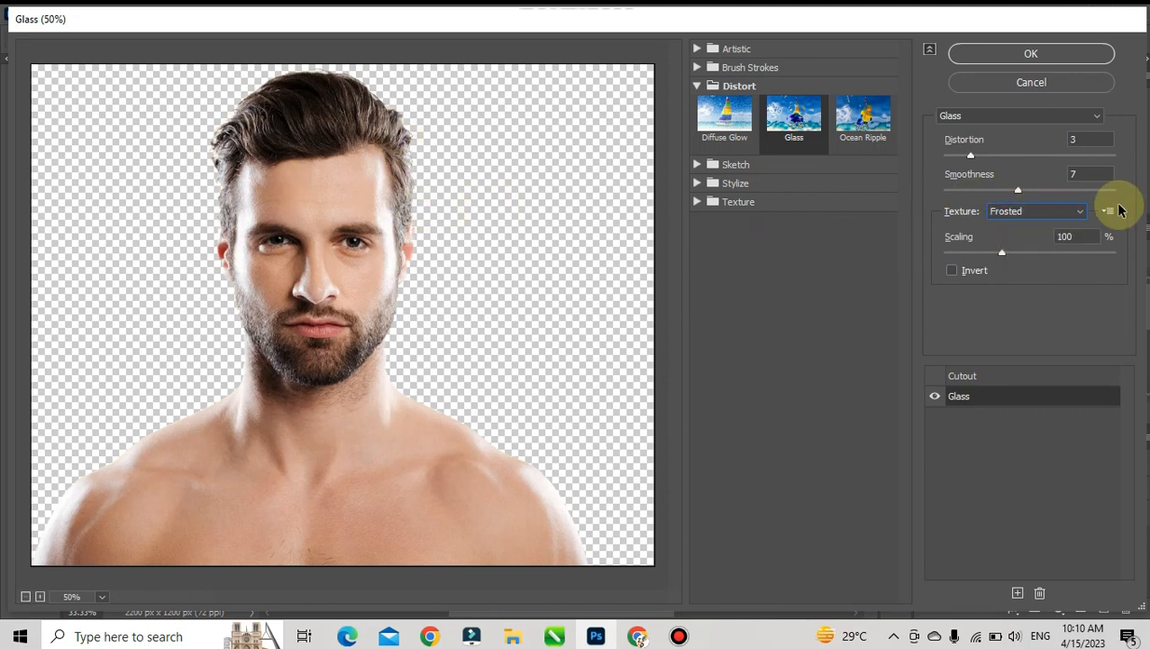
- Try the Tiny Lens texture for the Glass filter with scaling at 164%
{"action": "left_click", "coordinate": [1065, 211]}
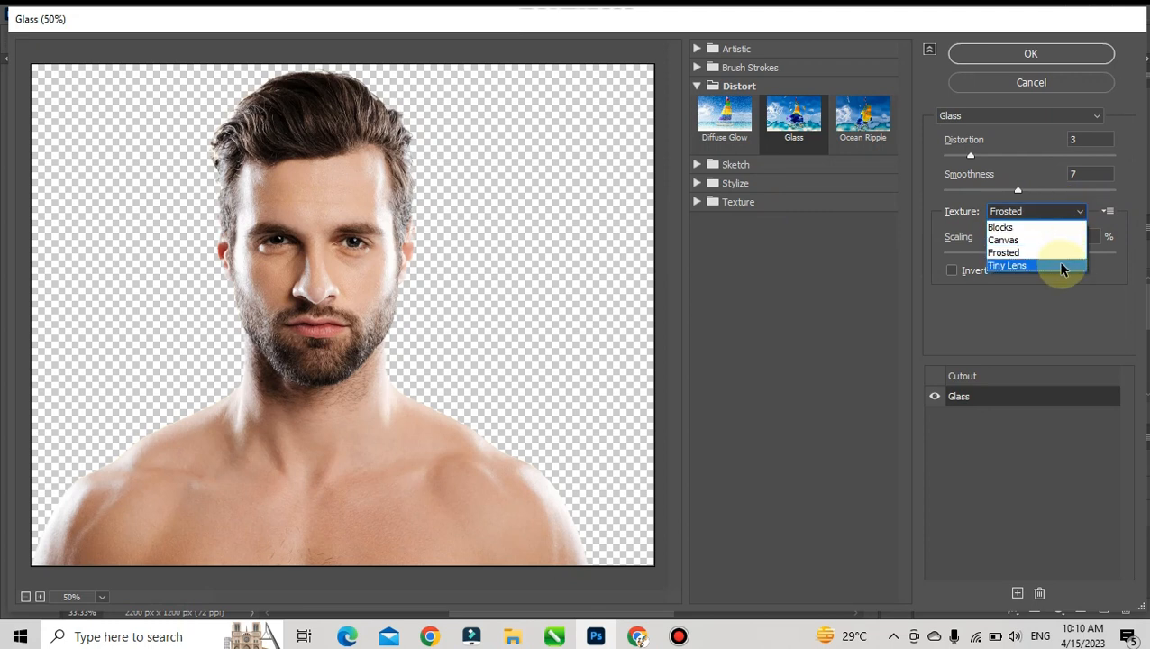
{"action": "left_click", "coordinate": [1062, 268]}
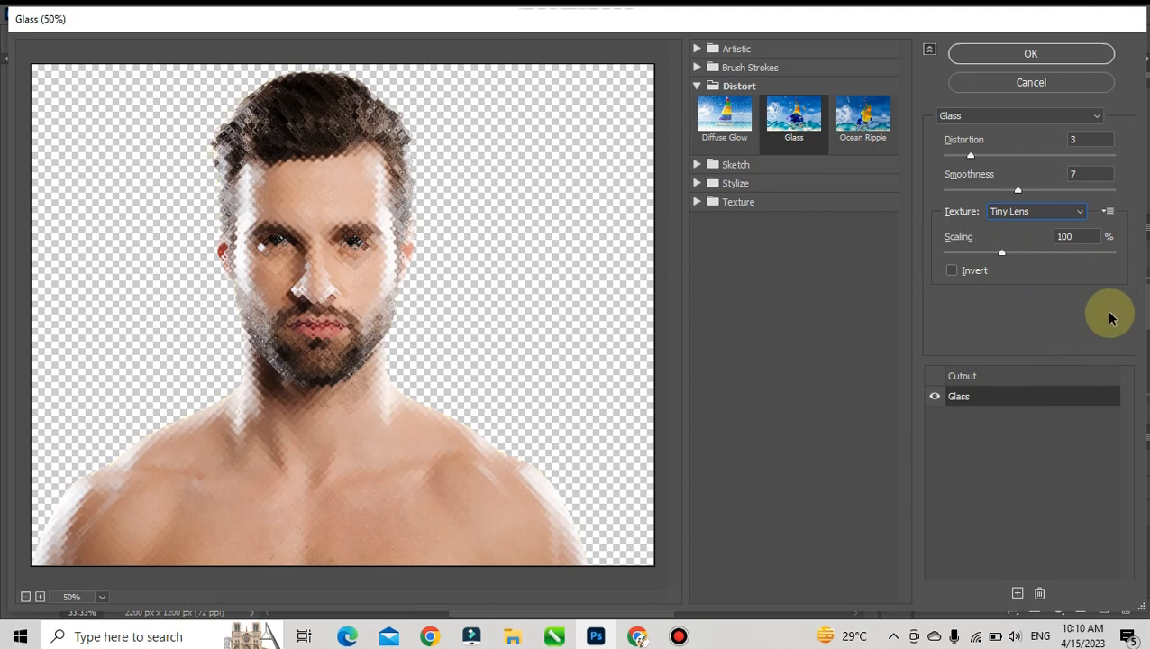
{"action": "left_click_drag", "start_coordinate": [1005, 257], "coordinate": [1073, 252]}
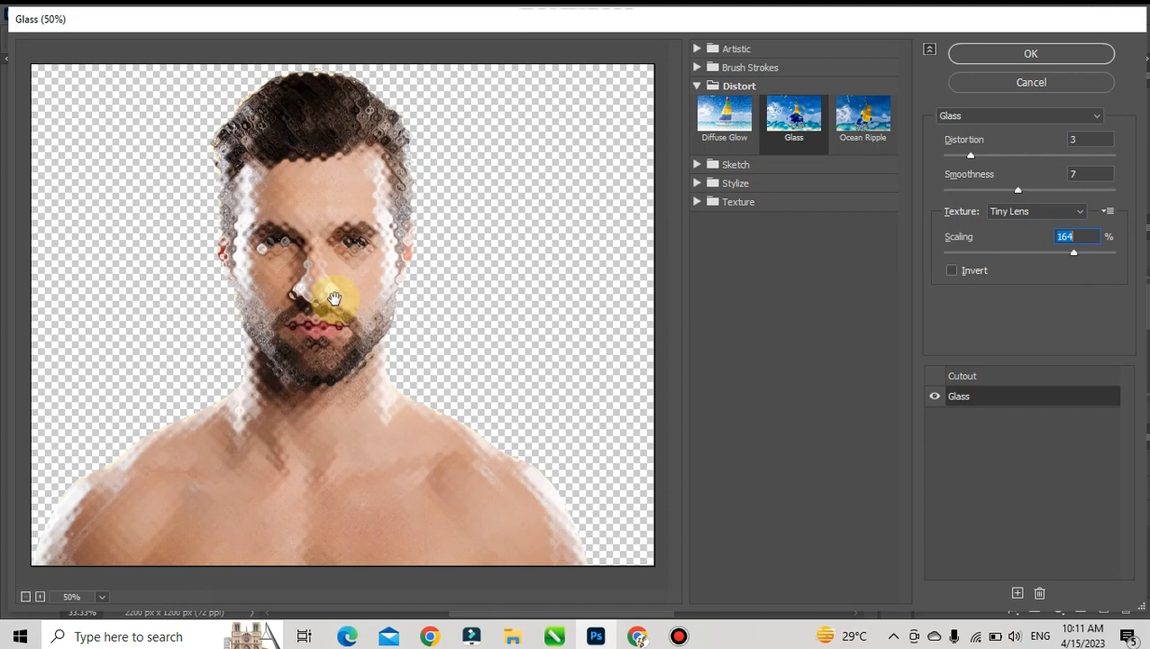
- Set the Glass filter's texture to Blocks, compare different scalings including 61%, and settle on 110%
{"action": "left_click", "coordinate": [1080, 214]}
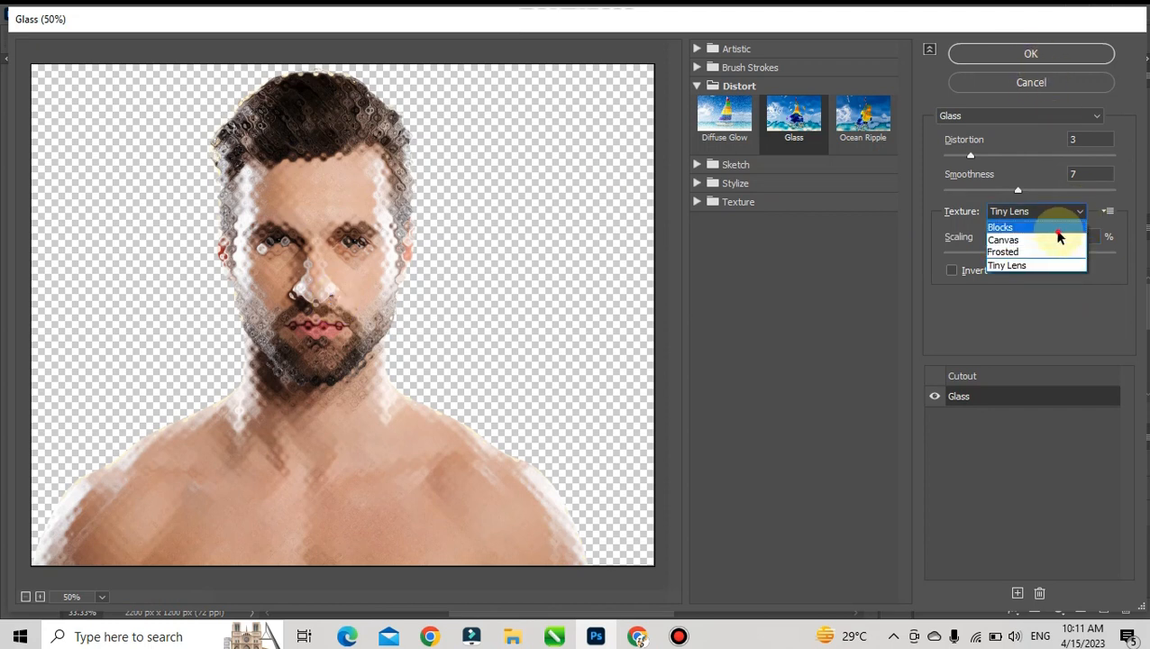
{"action": "left_click", "coordinate": [1060, 236]}
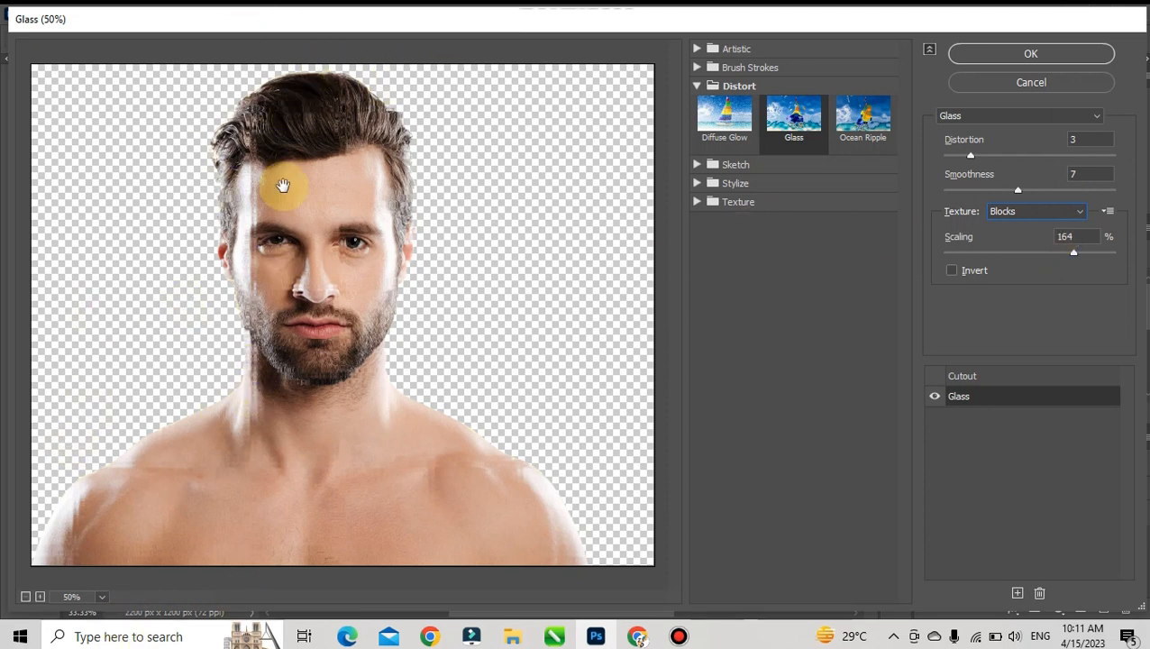
{"action": "left_click_drag", "start_coordinate": [1076, 252], "coordinate": [1014, 253]}
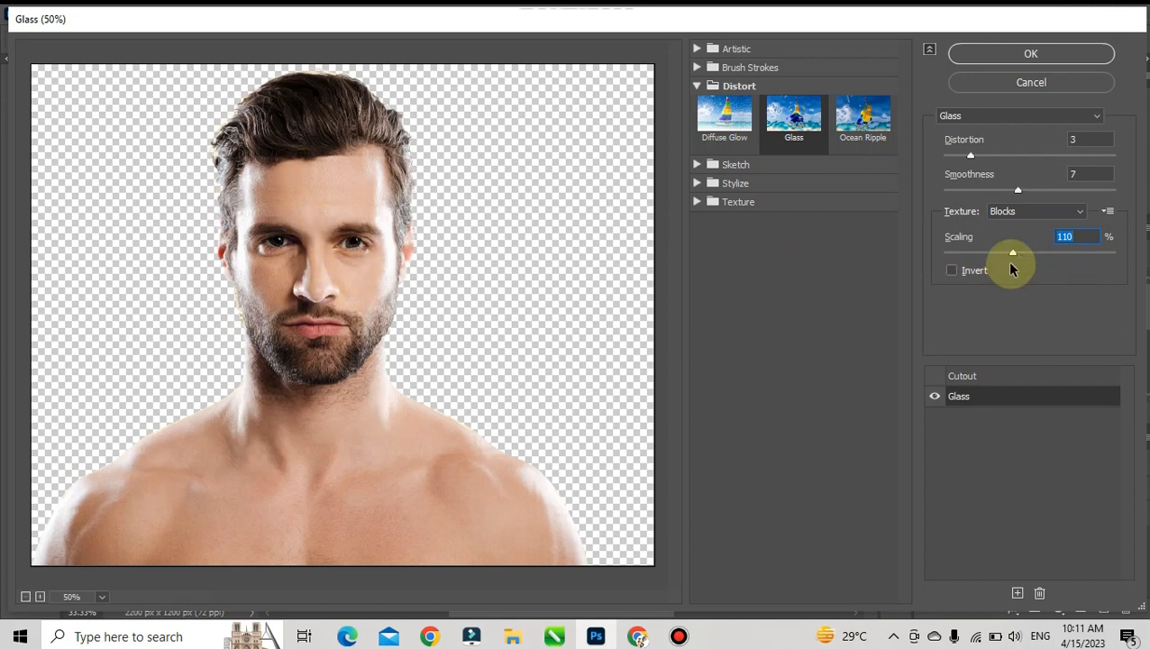
{"action": "left_click_drag", "start_coordinate": [1012, 252], "coordinate": [955, 257]}
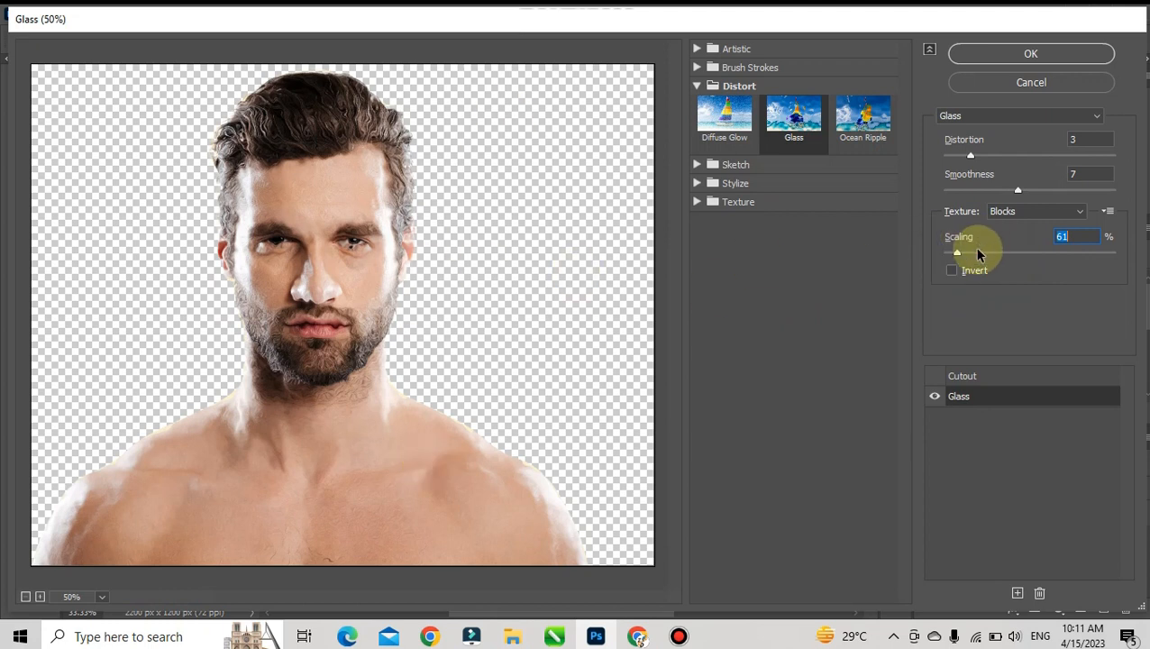
{"action": "left_click", "coordinate": [976, 253]}
{"action": "left_click", "coordinate": [1014, 253]}
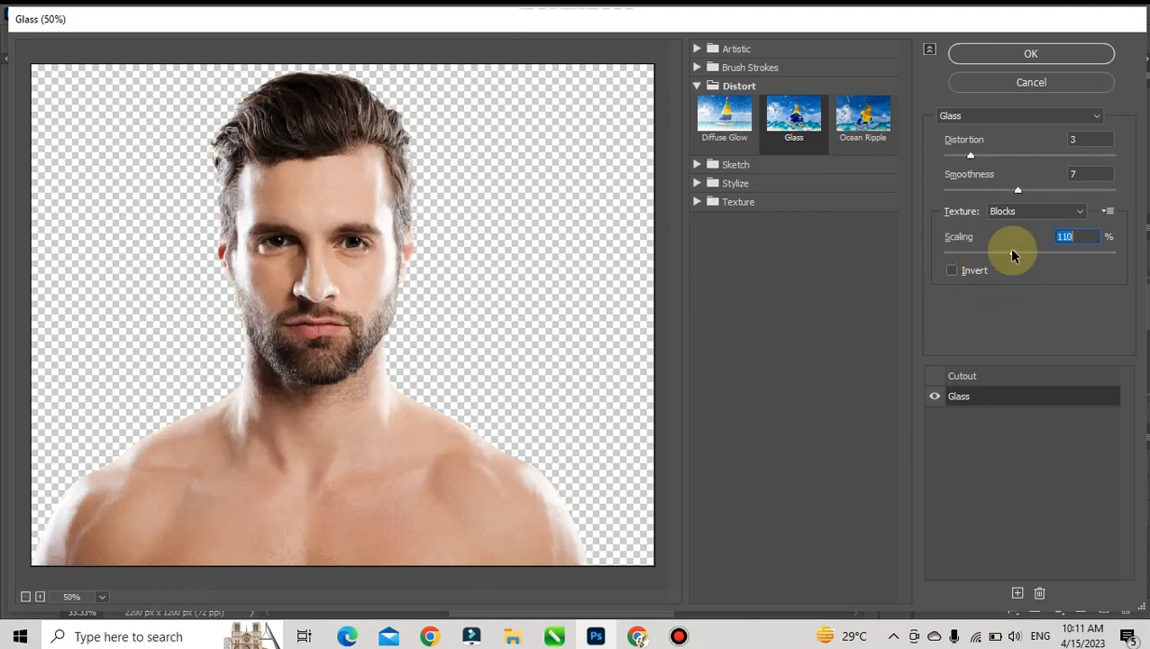
{"action": "left_click", "coordinate": [1051, 214]}
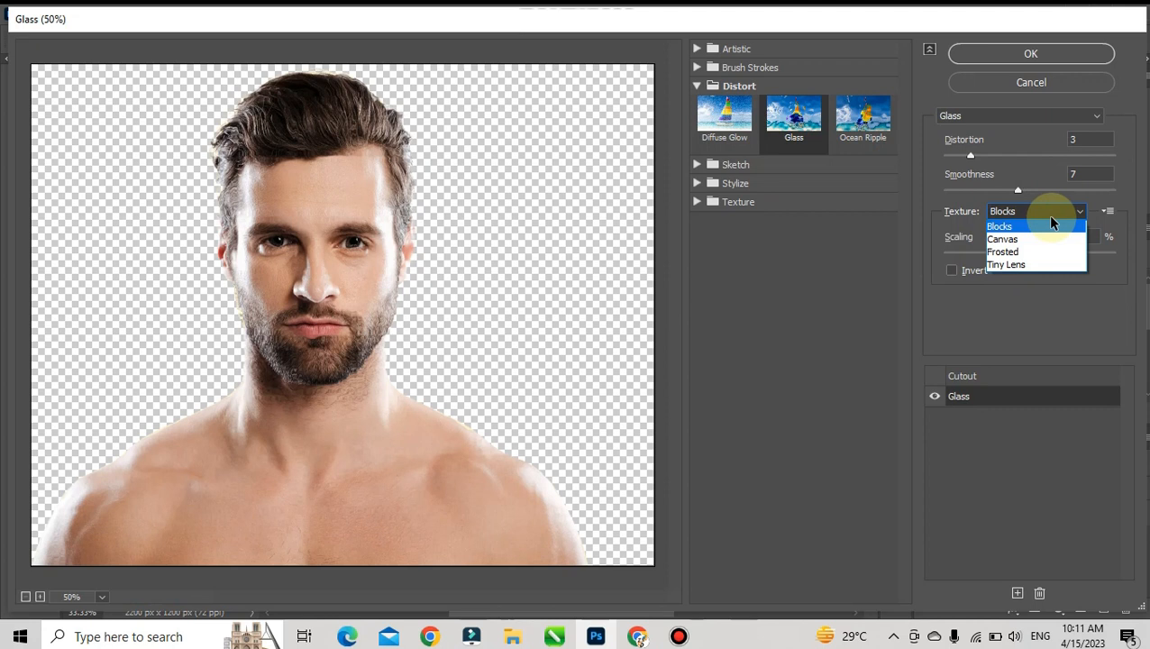
{"action": "left_click", "coordinate": [1075, 211]}
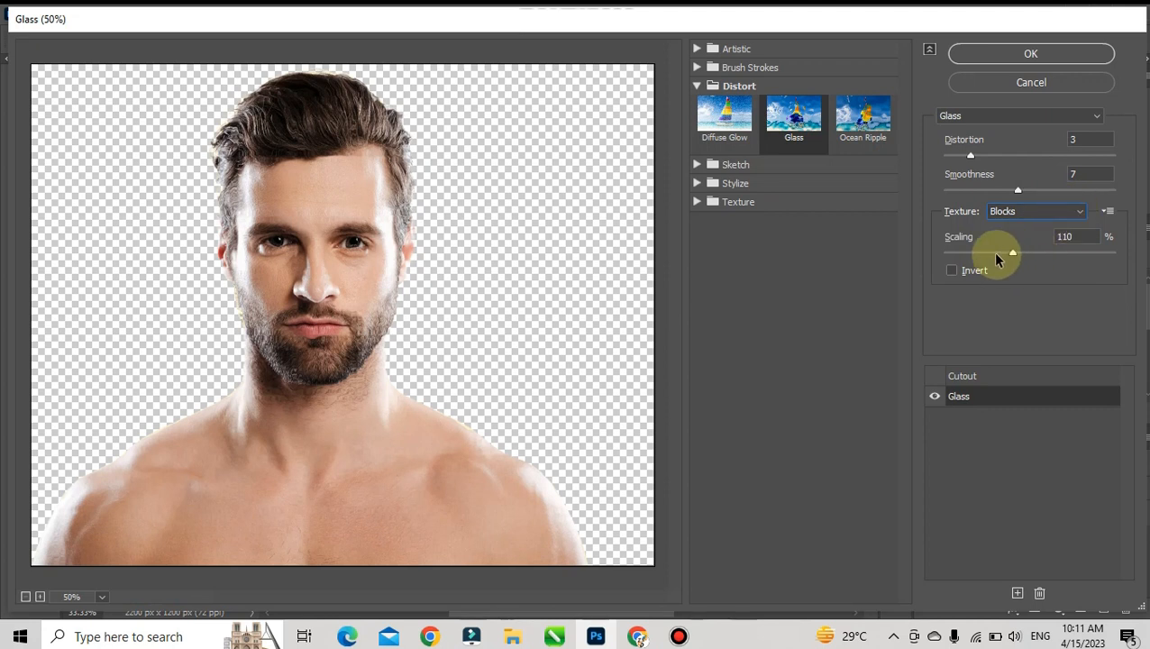
- Try inverting the Glass filter's texture and turn the inversion back off
{"action": "left_click", "coordinate": [963, 272]}
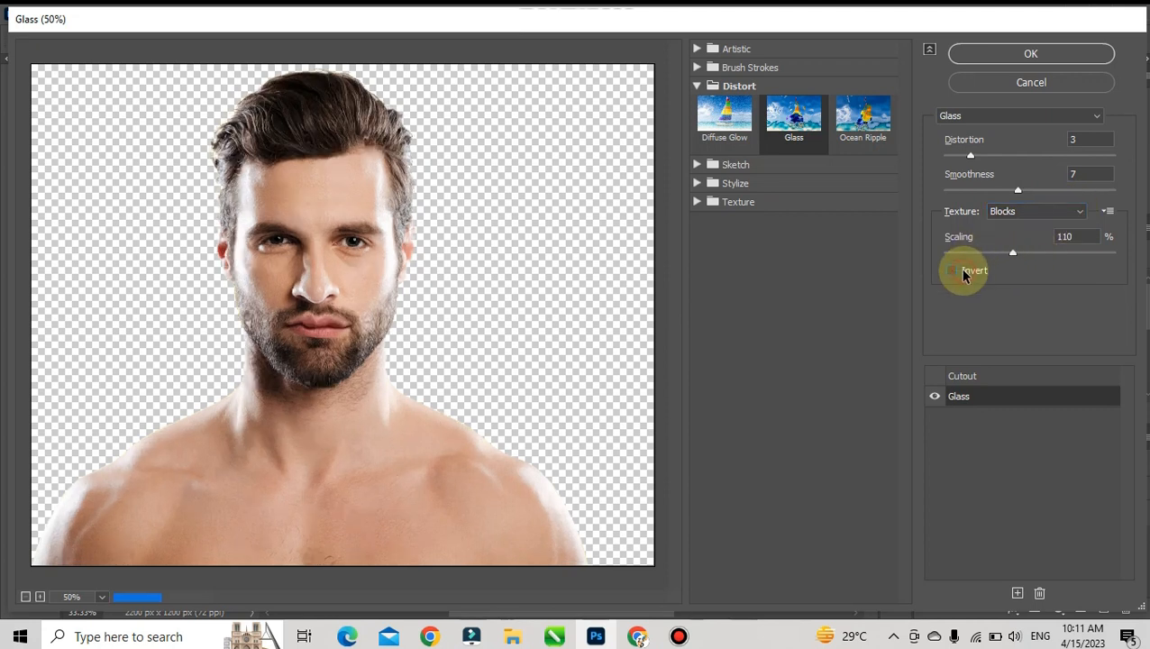
{"action": "left_click", "coordinate": [963, 273]}
{"action": "left_click", "coordinate": [963, 272]}
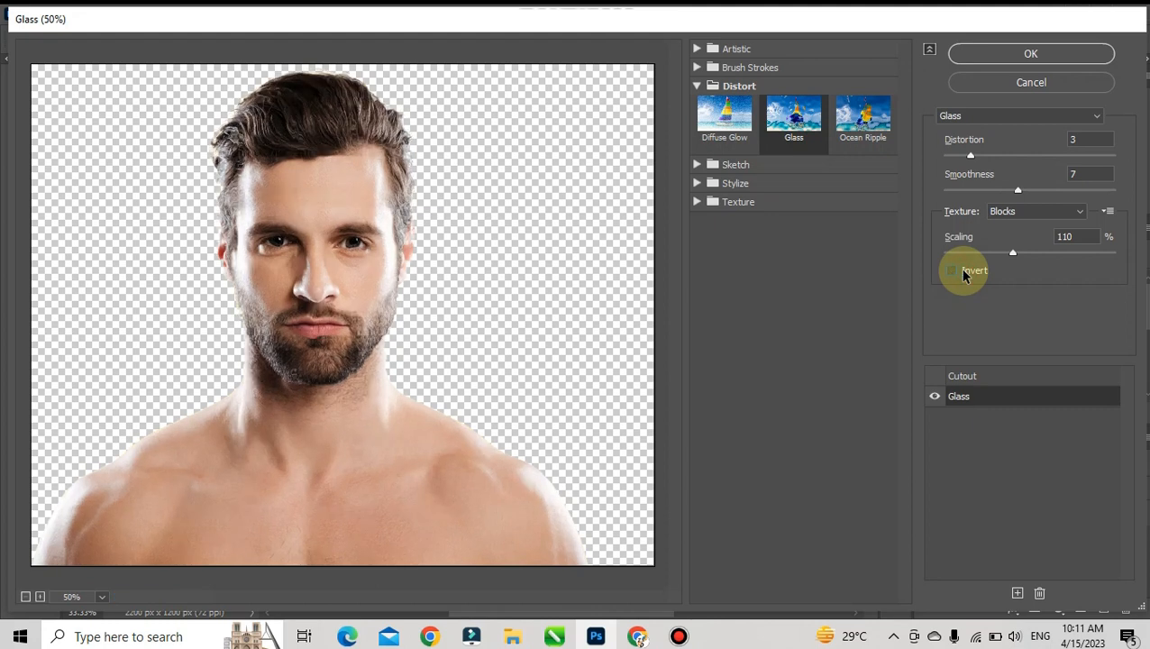
- Try the Graphic Pen sketch filter with stroke length 1 and light/dark balance 16, testing the Horizontal and Left Diagonal stroke directions
{"action": "left_click", "coordinate": [702, 86]}
{"action": "left_click", "coordinate": [699, 105]}
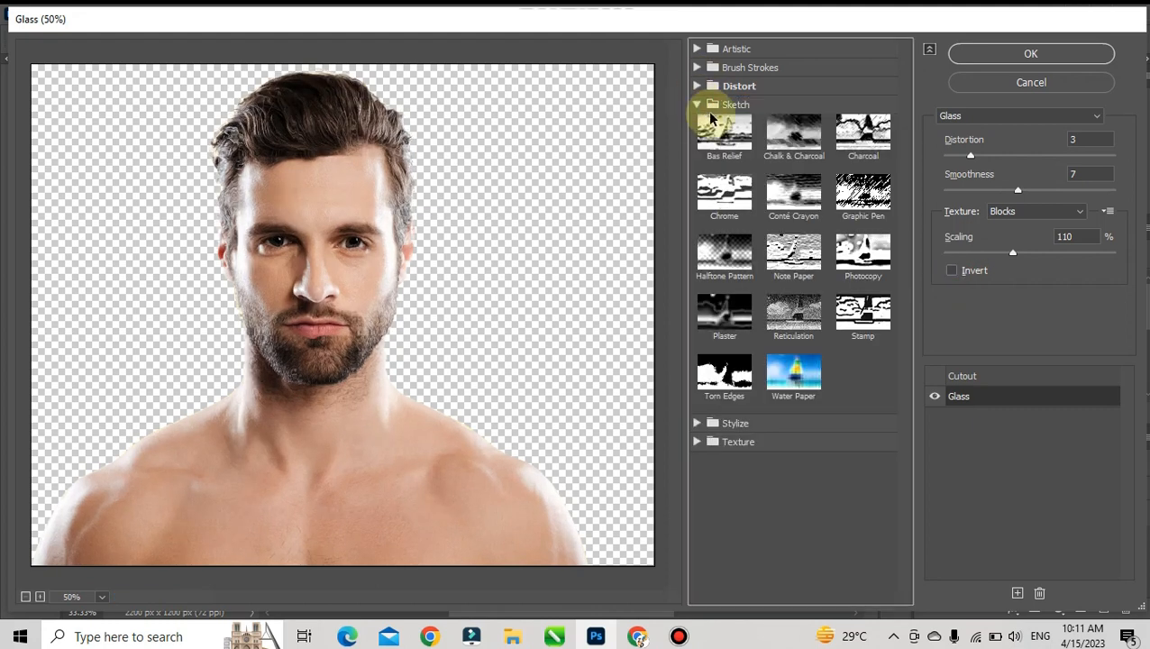
{"action": "left_click", "coordinate": [848, 181]}
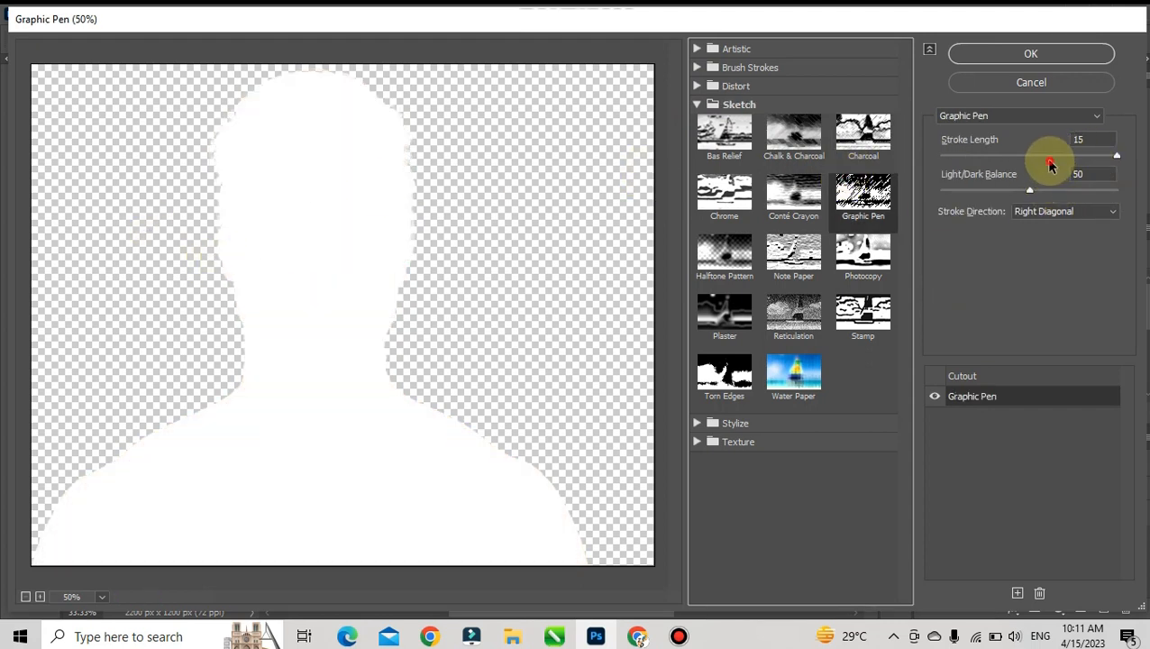
{"action": "left_click_drag", "start_coordinate": [966, 154], "coordinate": [945, 160]}
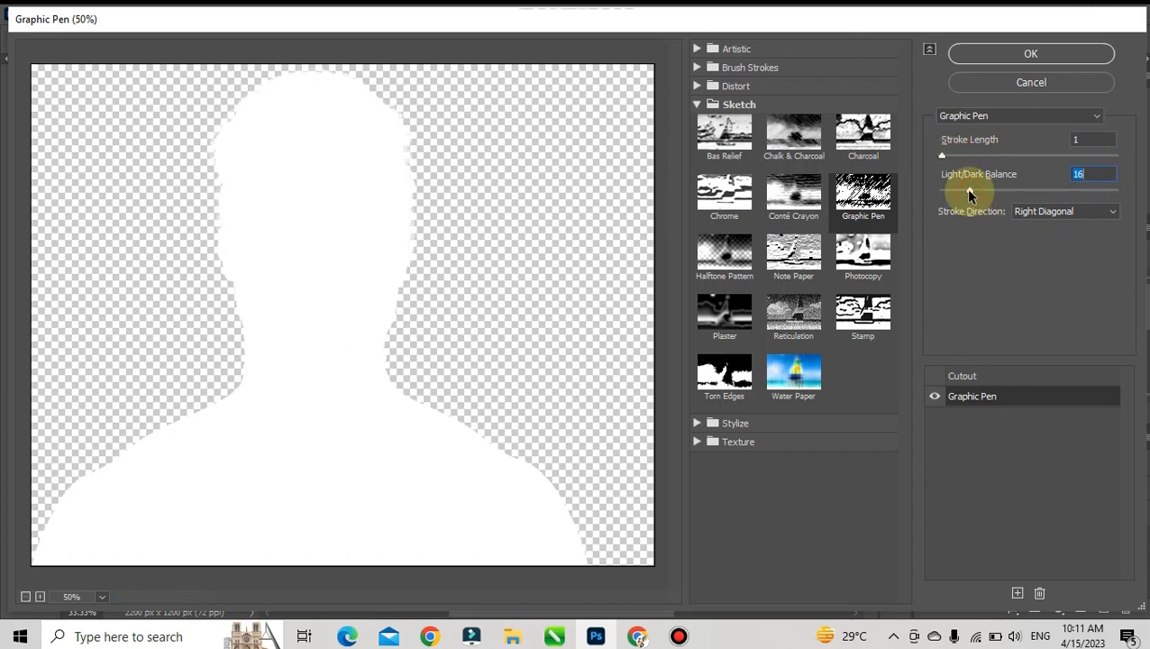
{"action": "left_click", "coordinate": [1100, 211]}
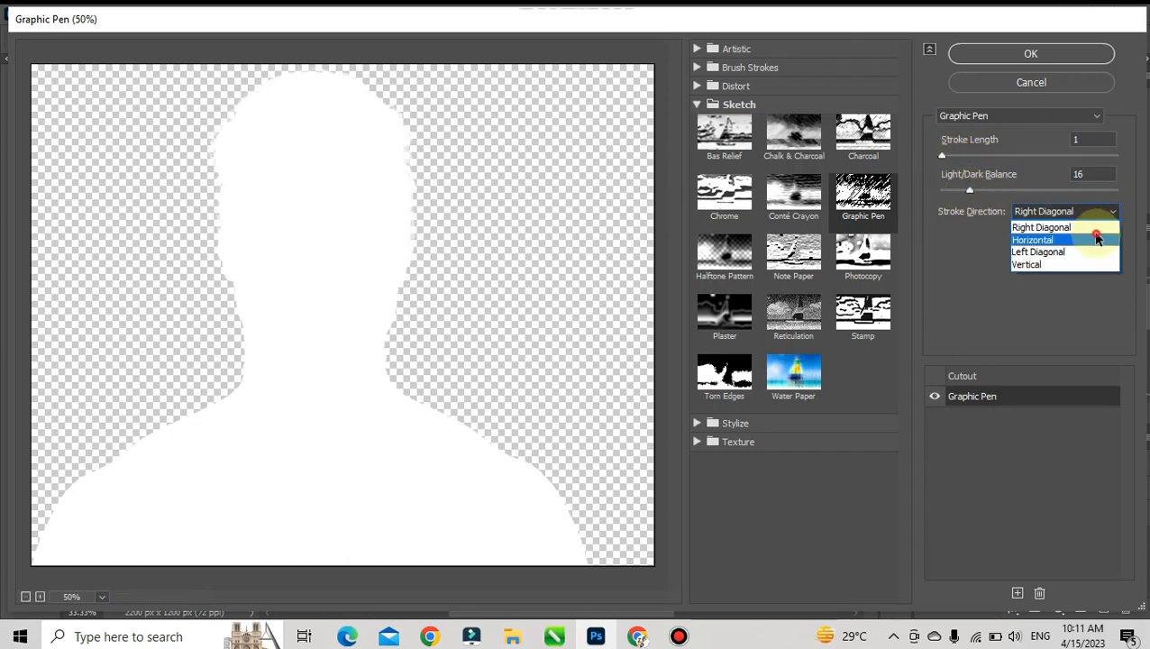
{"action": "left_click", "coordinate": [1098, 239]}
{"action": "left_click", "coordinate": [1096, 220]}
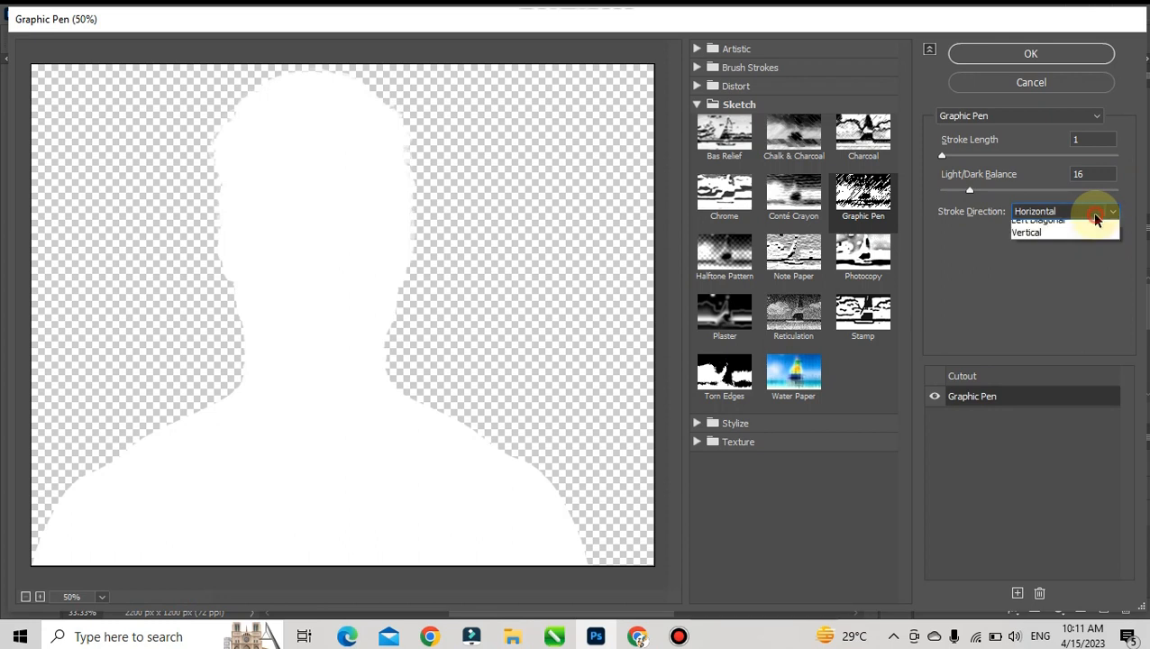
{"action": "left_click", "coordinate": [1098, 251]}
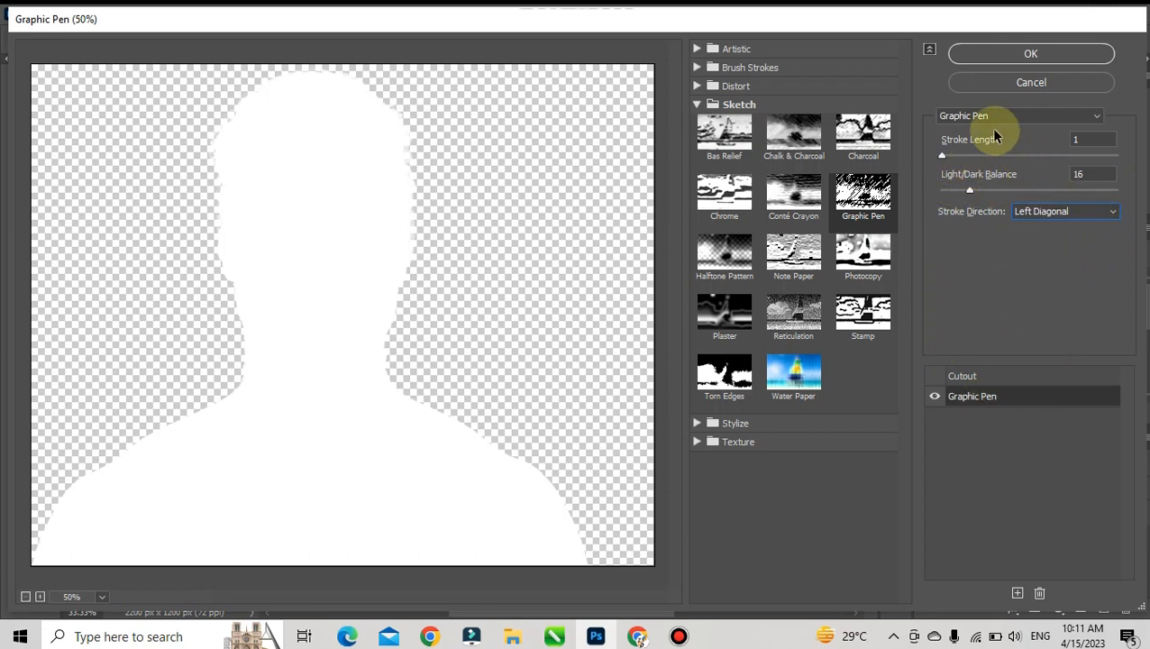
- Try the Conté Crayon sketch filter, and switch to Chrome with smoothness 10 and detail 1
{"action": "left_click", "coordinate": [794, 200]}
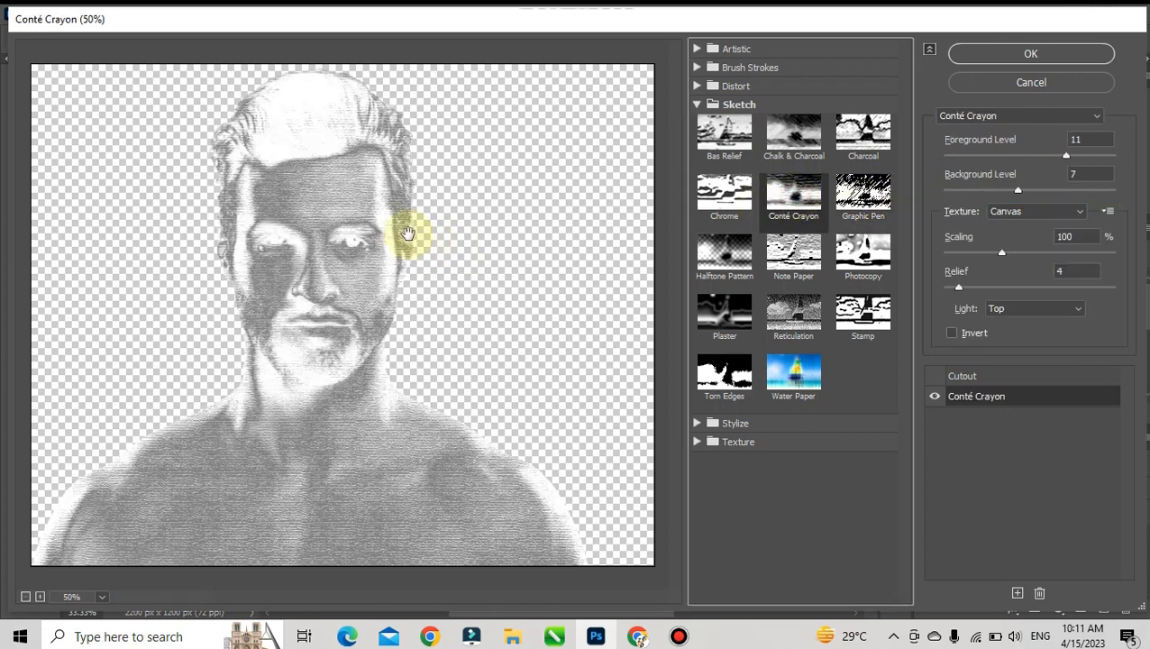
{"action": "left_click", "coordinate": [720, 193]}
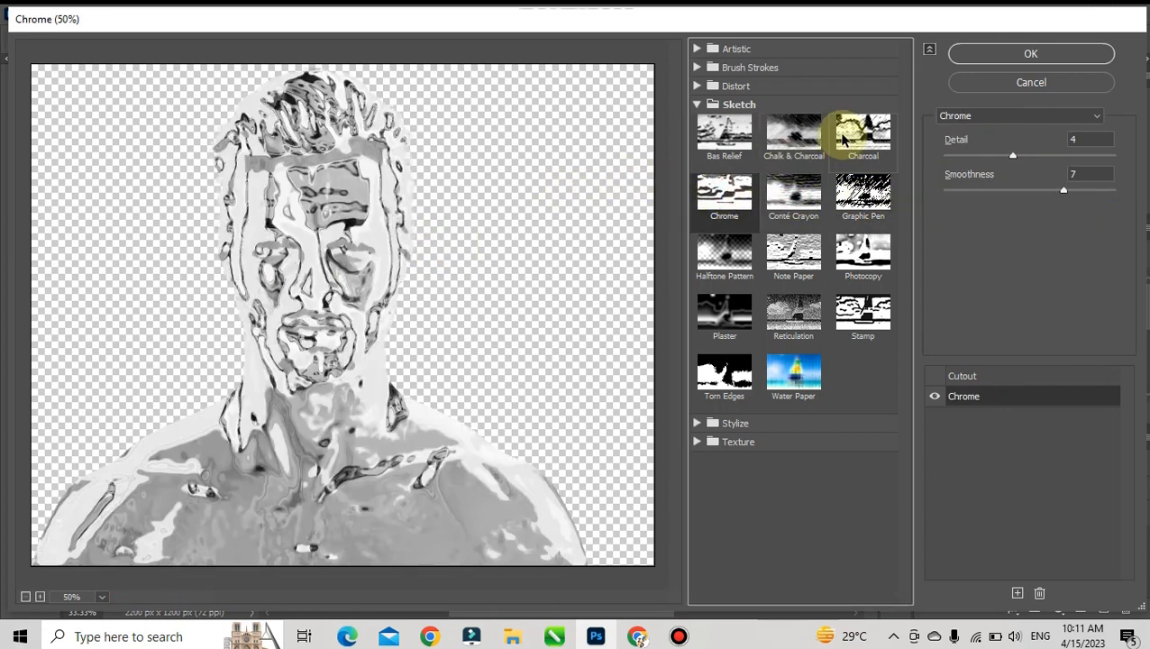
{"action": "left_click_drag", "start_coordinate": [1062, 191], "coordinate": [1109, 200]}
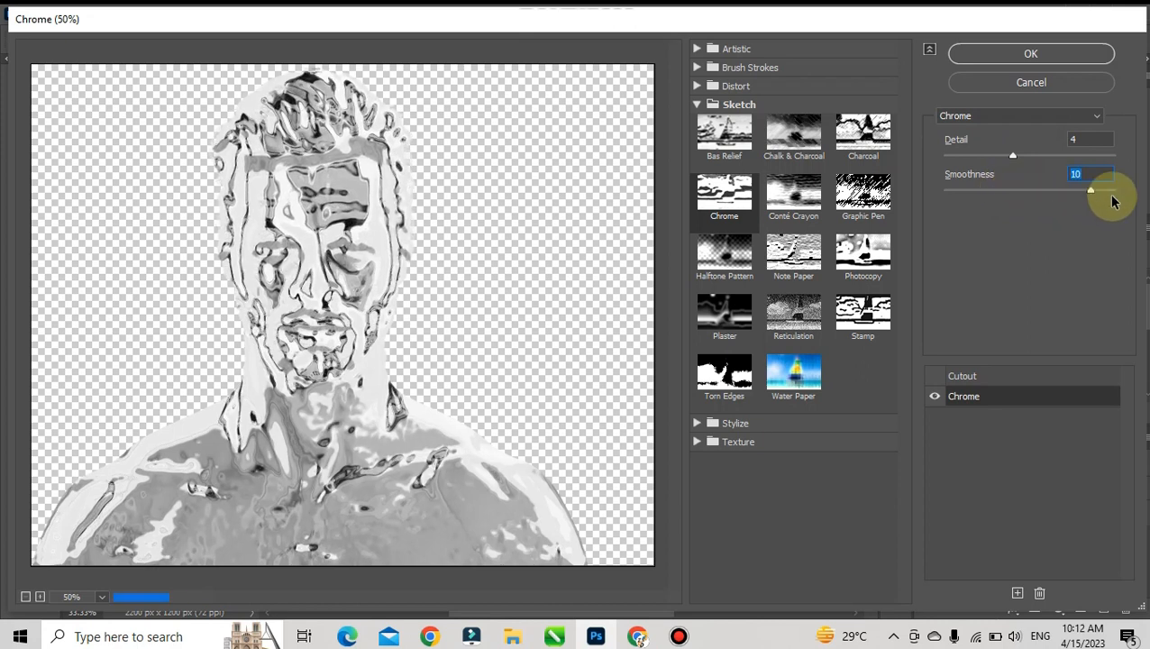
{"action": "left_click_drag", "start_coordinate": [1013, 156], "coordinate": [969, 162]}
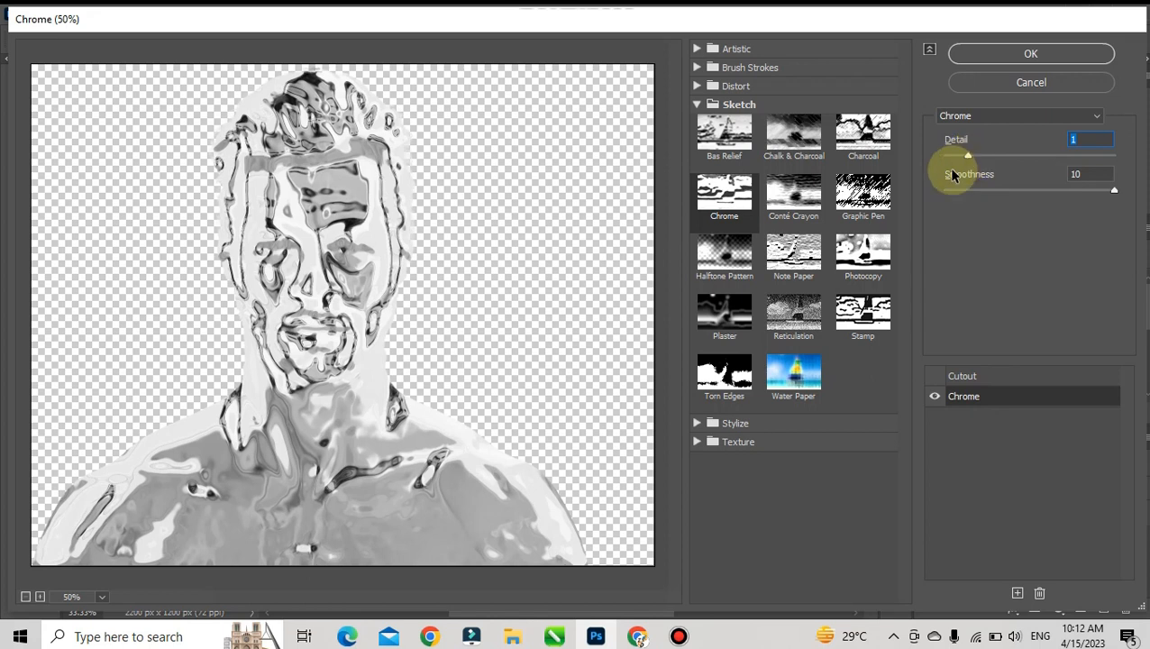
- Preview the Reticulation, Stamp, Torn Edges, Bas Relief and Chalk & Charcoal sketch filters on the portrait
{"action": "left_click", "coordinate": [809, 311]}
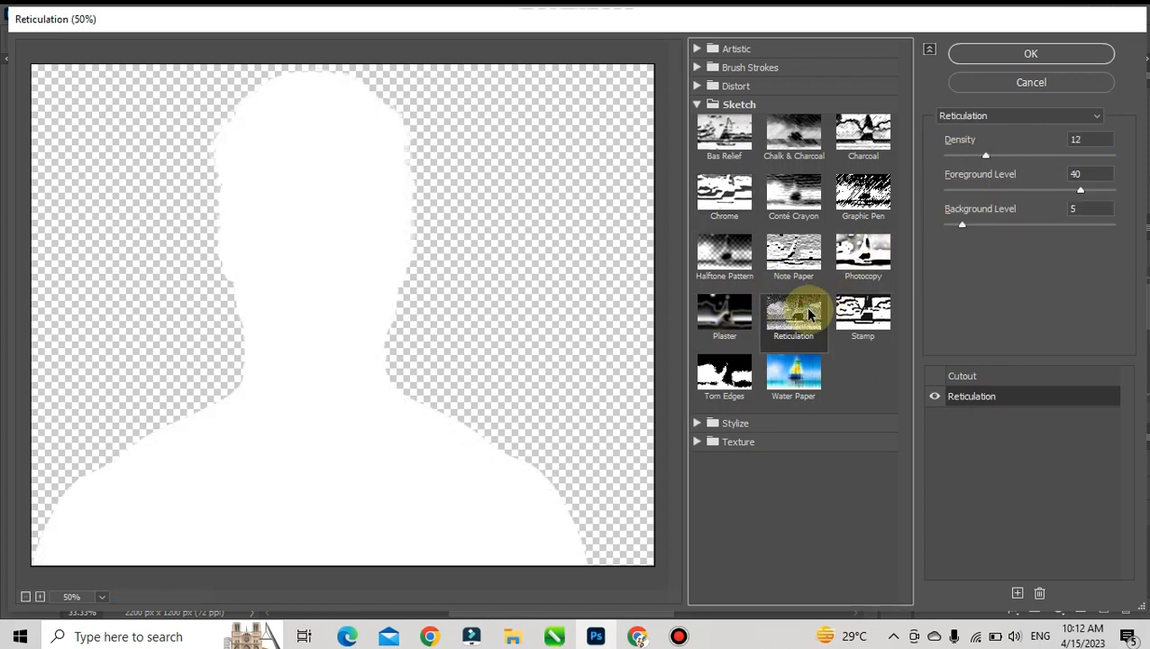
{"action": "left_click", "coordinate": [855, 311]}
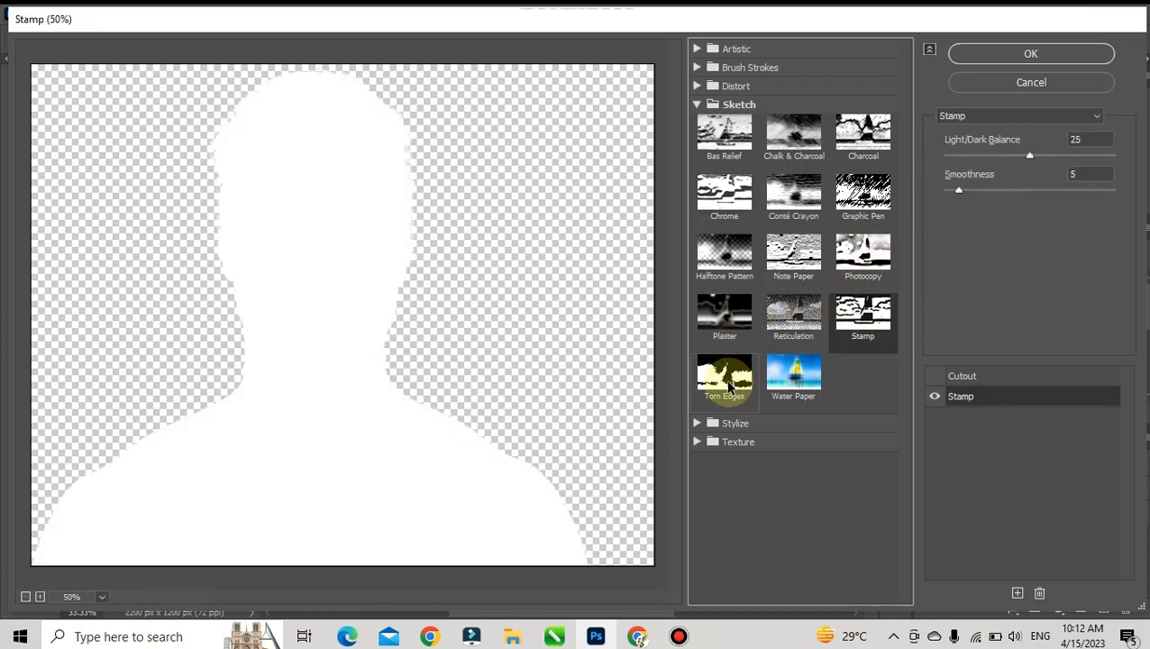
{"action": "left_click", "coordinate": [722, 372]}
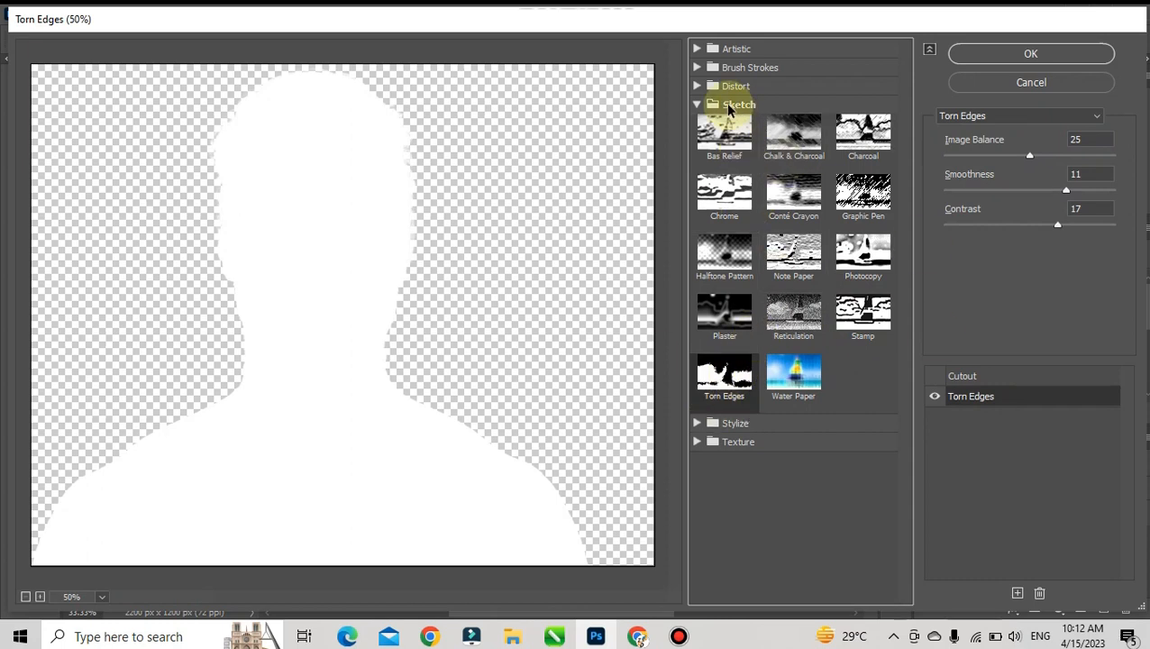
{"action": "left_click", "coordinate": [734, 134]}
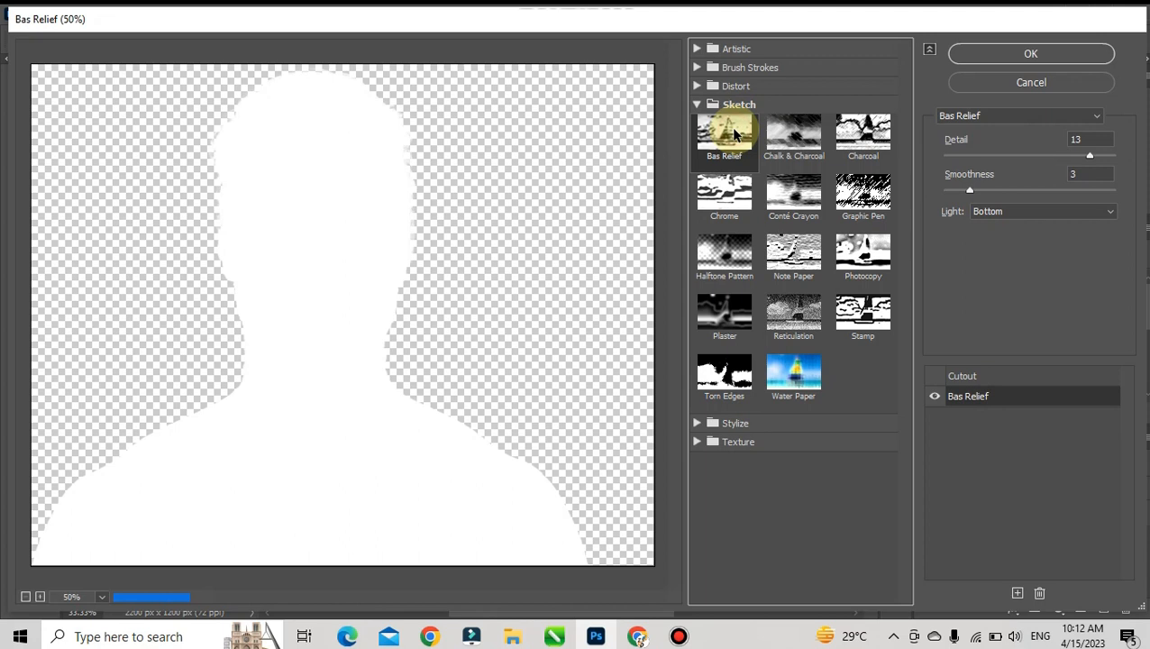
{"action": "left_click", "coordinate": [795, 140]}
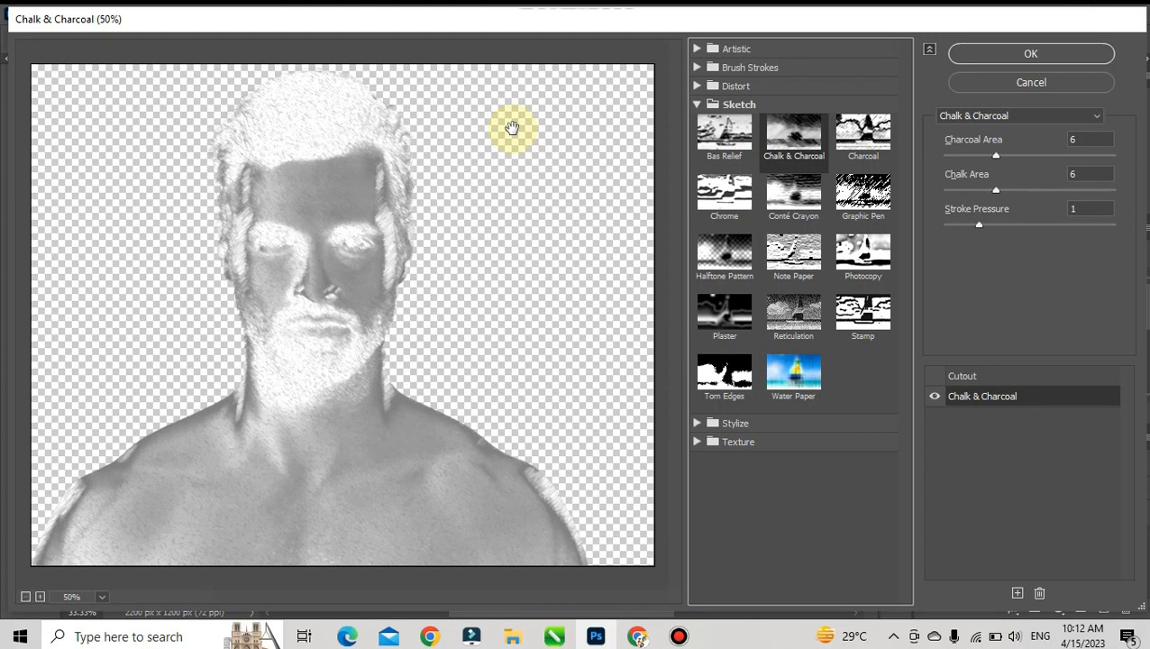
- Try the Glowing Edges filter from the Stylize category on the portrait
{"action": "left_click", "coordinate": [697, 107]}
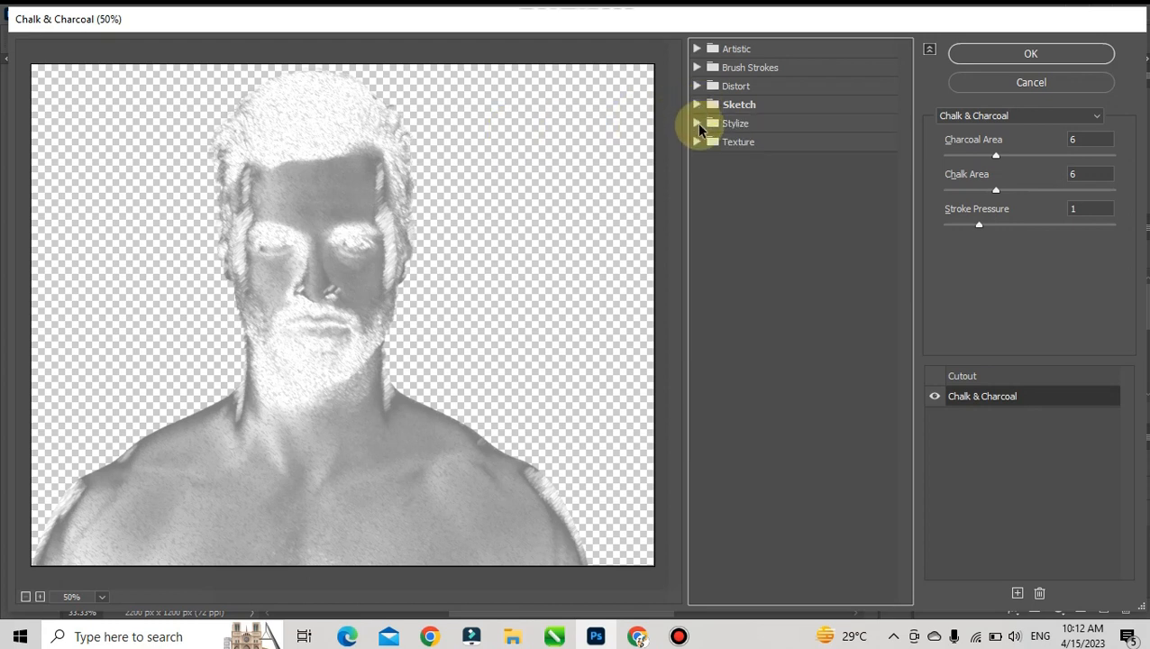
{"action": "left_click", "coordinate": [697, 122]}
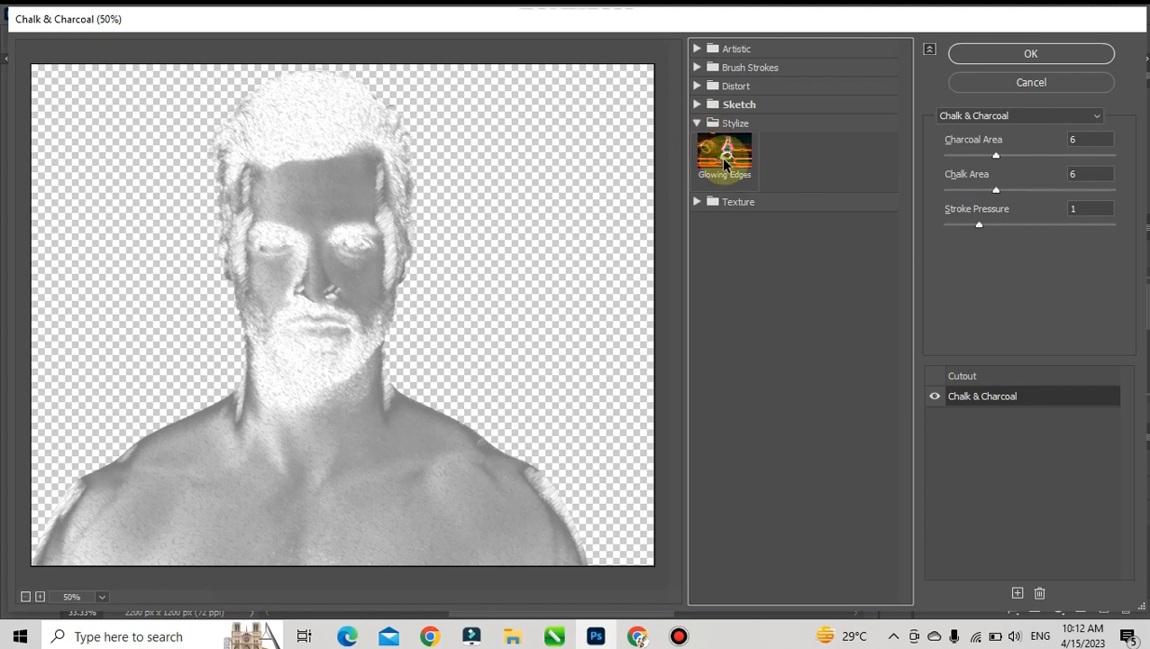
{"action": "left_click", "coordinate": [724, 162]}
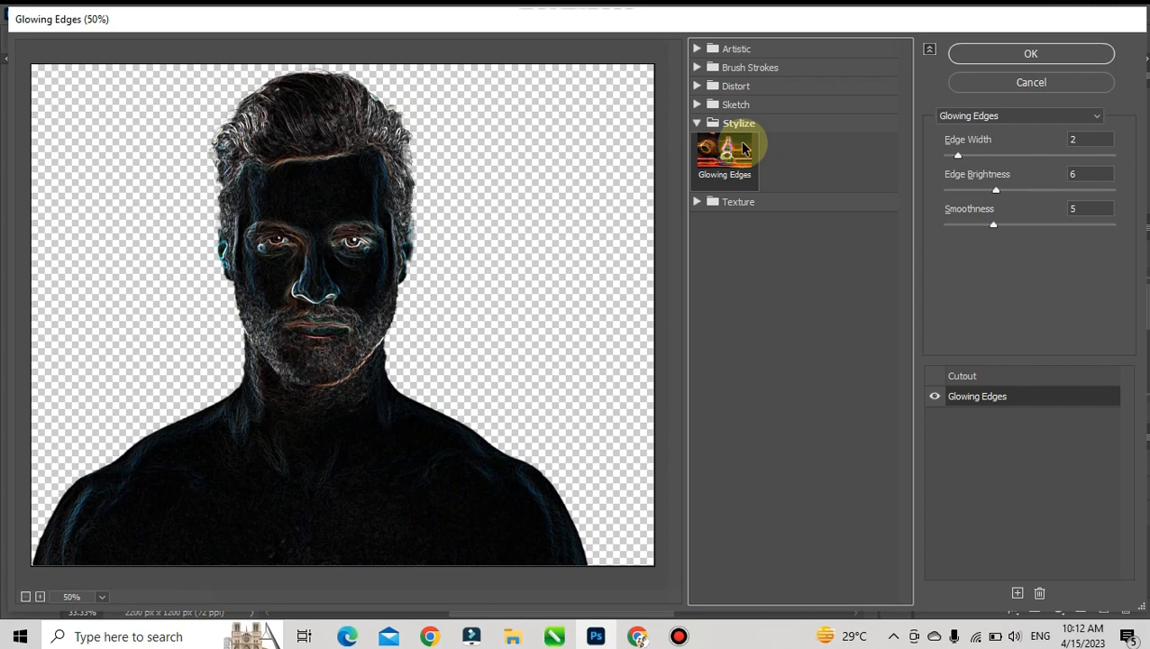
- Try the Craquelure texture filter, and switch to Grain with intensity 83 and contrast 41
{"action": "left_click", "coordinate": [696, 122]}
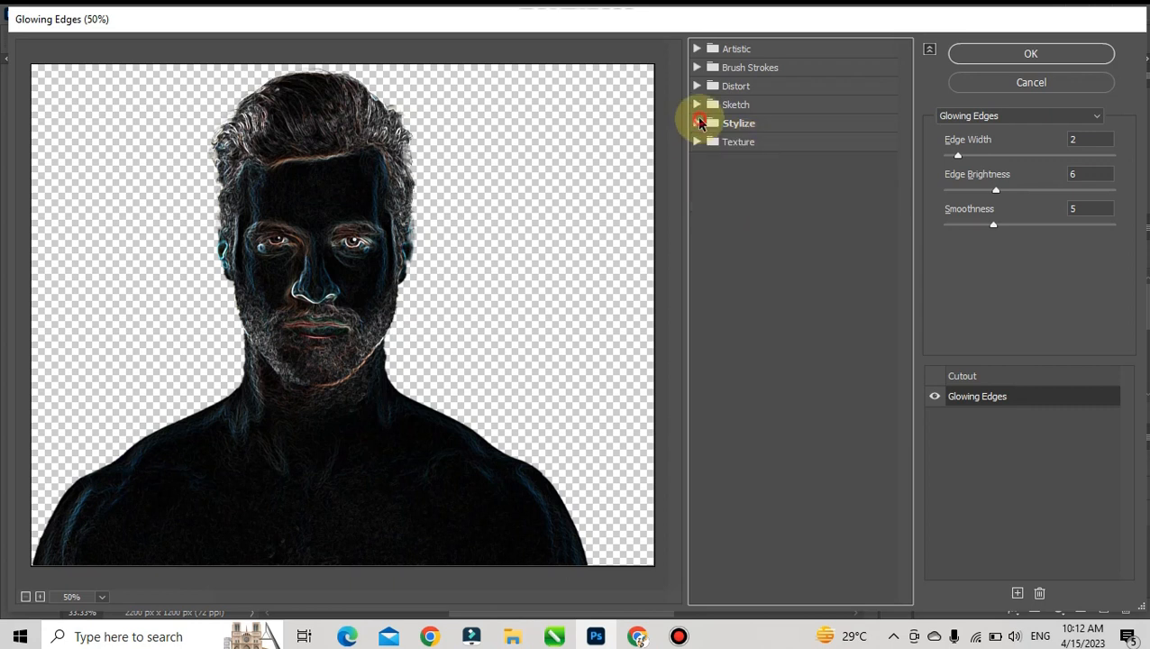
{"action": "left_click", "coordinate": [699, 142]}
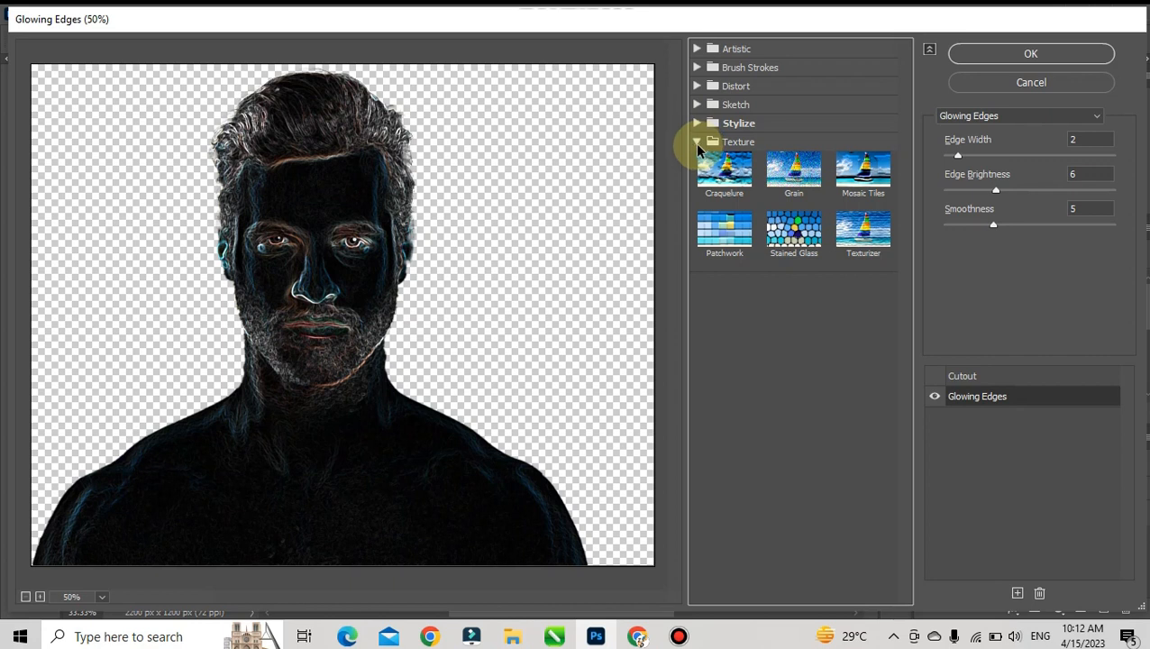
{"action": "left_click", "coordinate": [720, 168]}
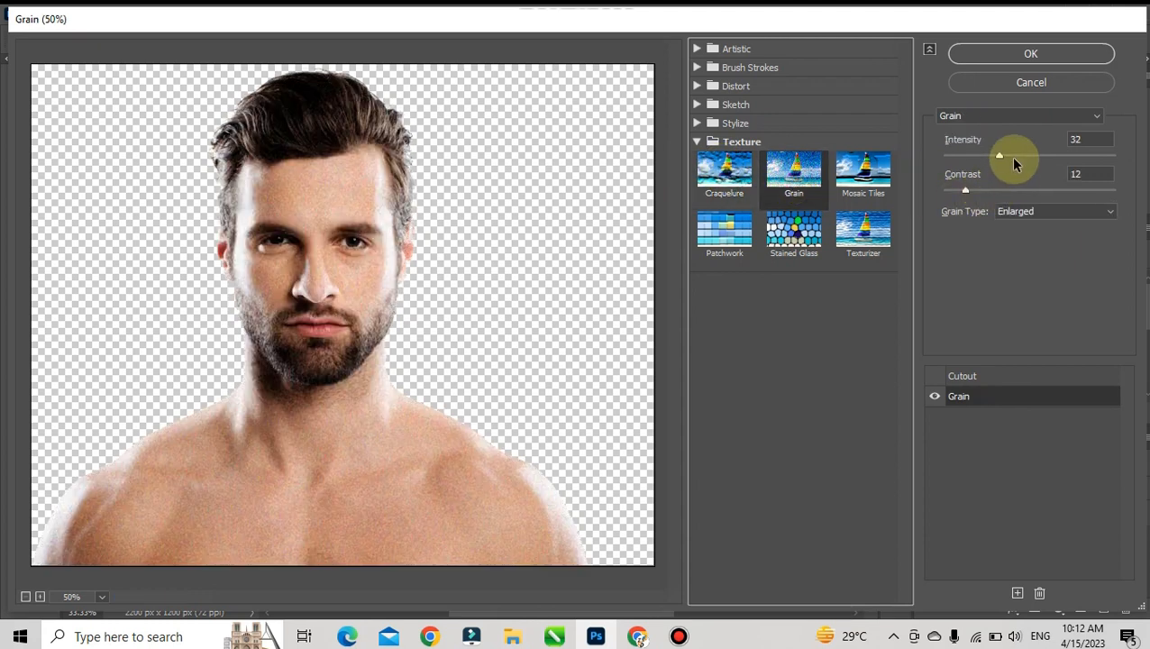
{"action": "left_click_drag", "start_coordinate": [1000, 155], "coordinate": [1082, 167]}
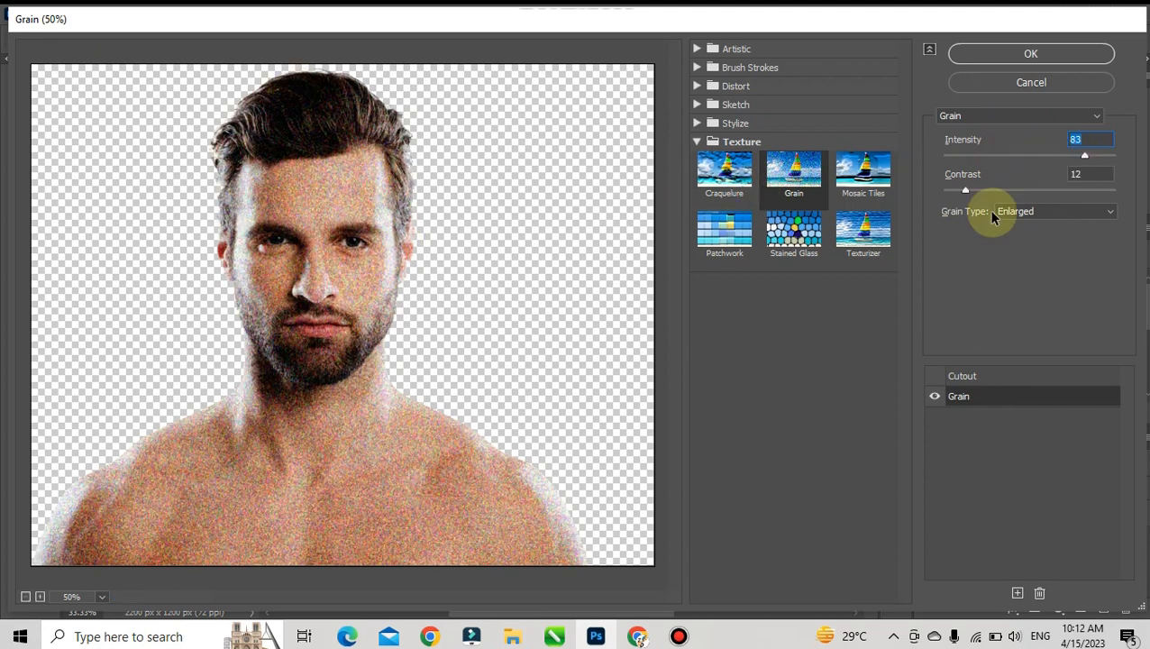
{"action": "mouse_move", "coordinate": [1004, 190]}
{"action": "left_mouse_down"}
{"action": "mouse_move", "coordinate": [1058, 192]}
{"action": "mouse_move", "coordinate": [1016, 195]}
{"action": "left_mouse_up"}
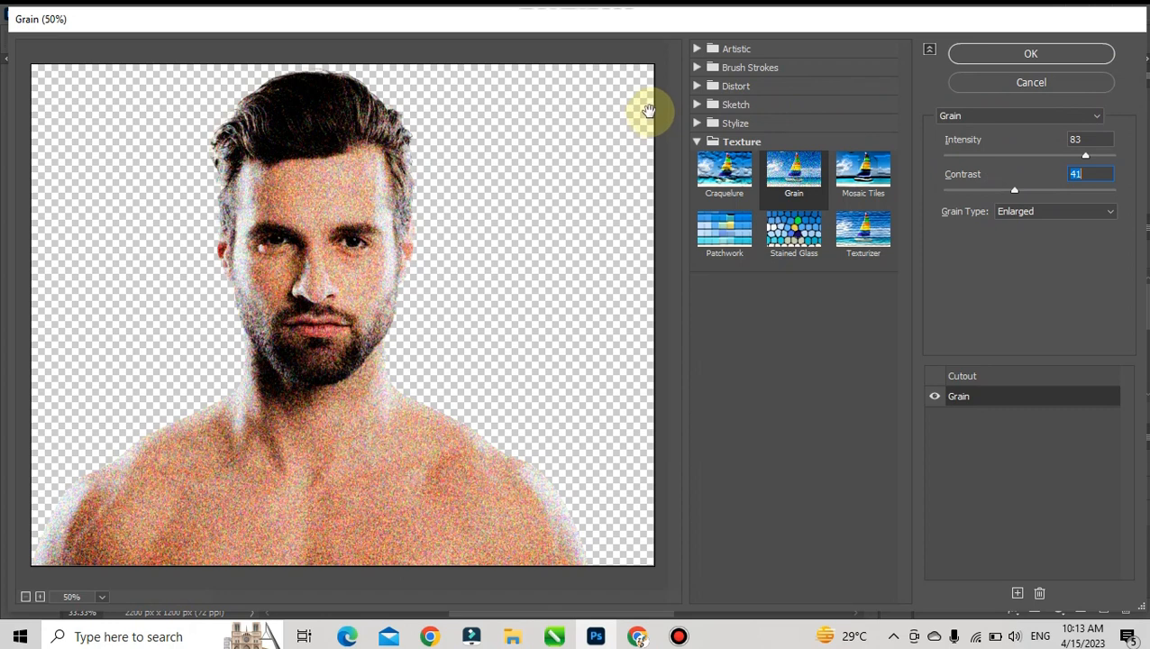
- Replace the texture effect with the Diffuse Glow filter from the Distort category
{"action": "left_click", "coordinate": [703, 142]}
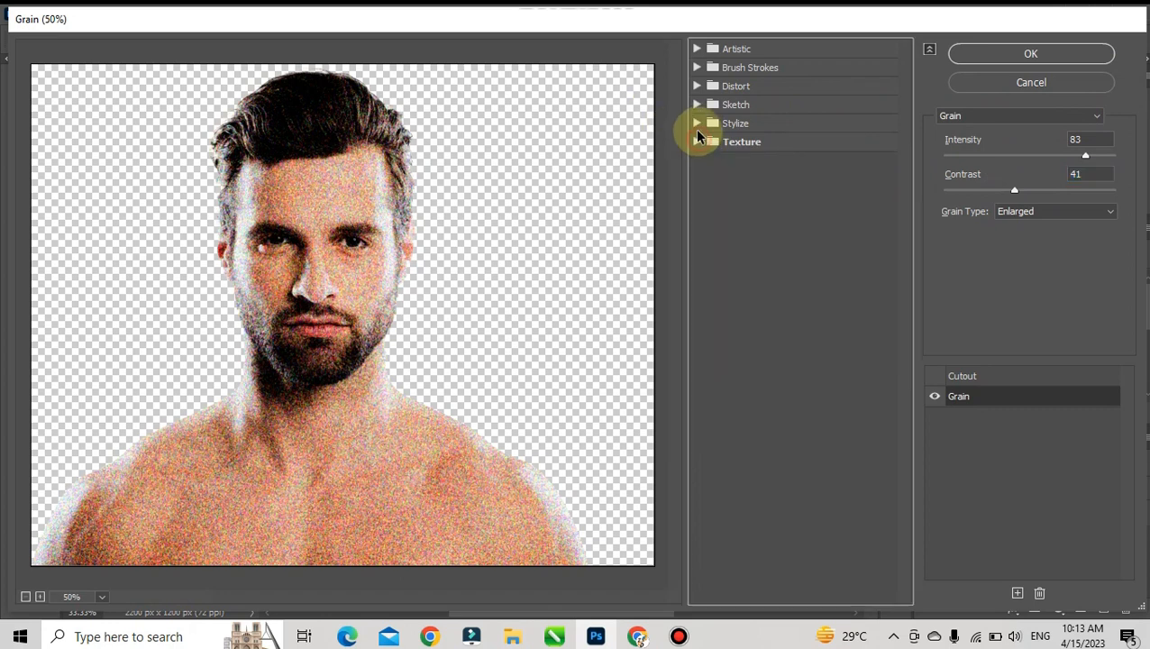
{"action": "left_click", "coordinate": [697, 87]}
{"action": "left_click", "coordinate": [741, 113]}
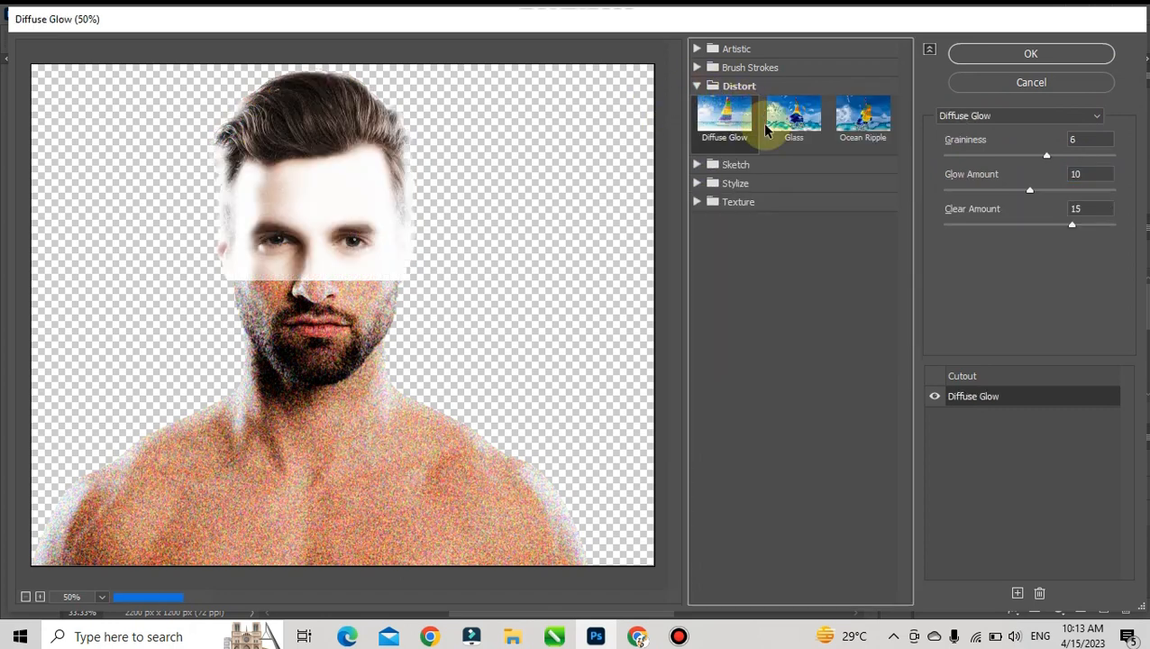
- Try the Patchwork, Photocopy and Plastic Wrap filters one after another on the portrait
{"action": "left_click", "coordinate": [1002, 116]}
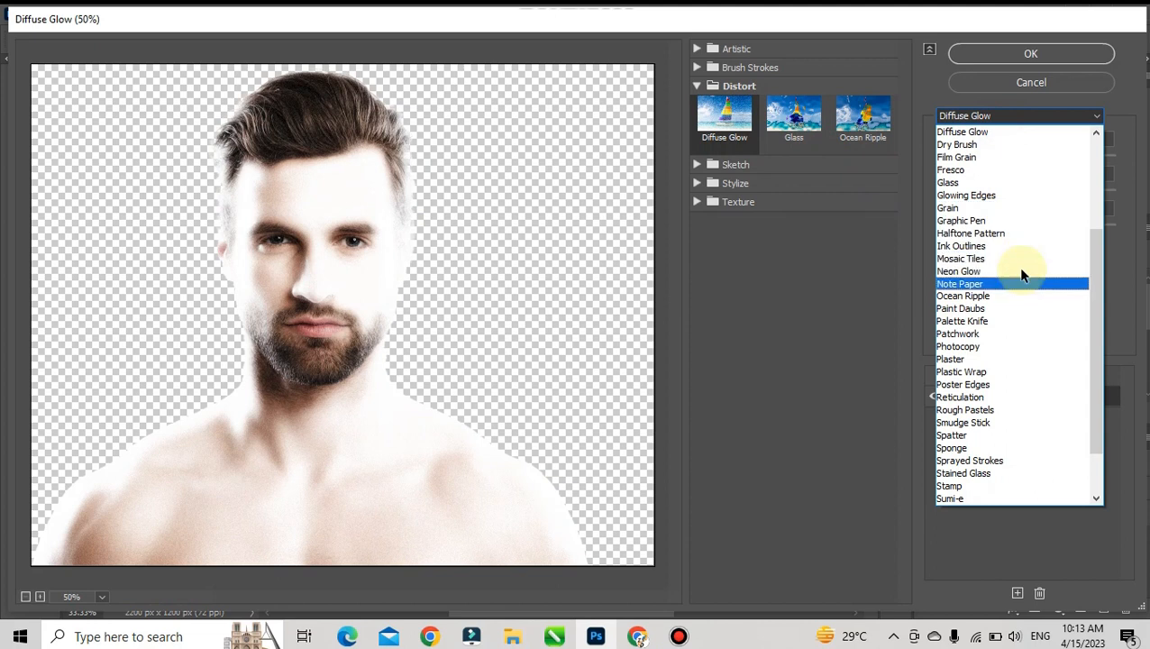
{"action": "left_click", "coordinate": [990, 335]}
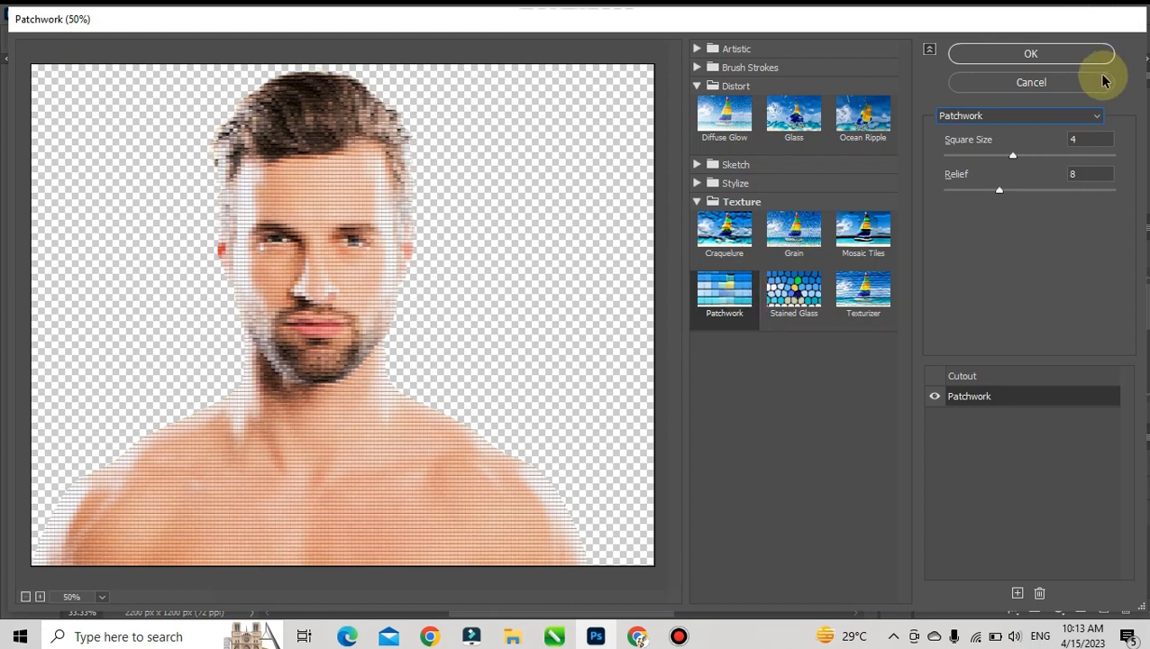
{"action": "left_click", "coordinate": [1093, 126]}
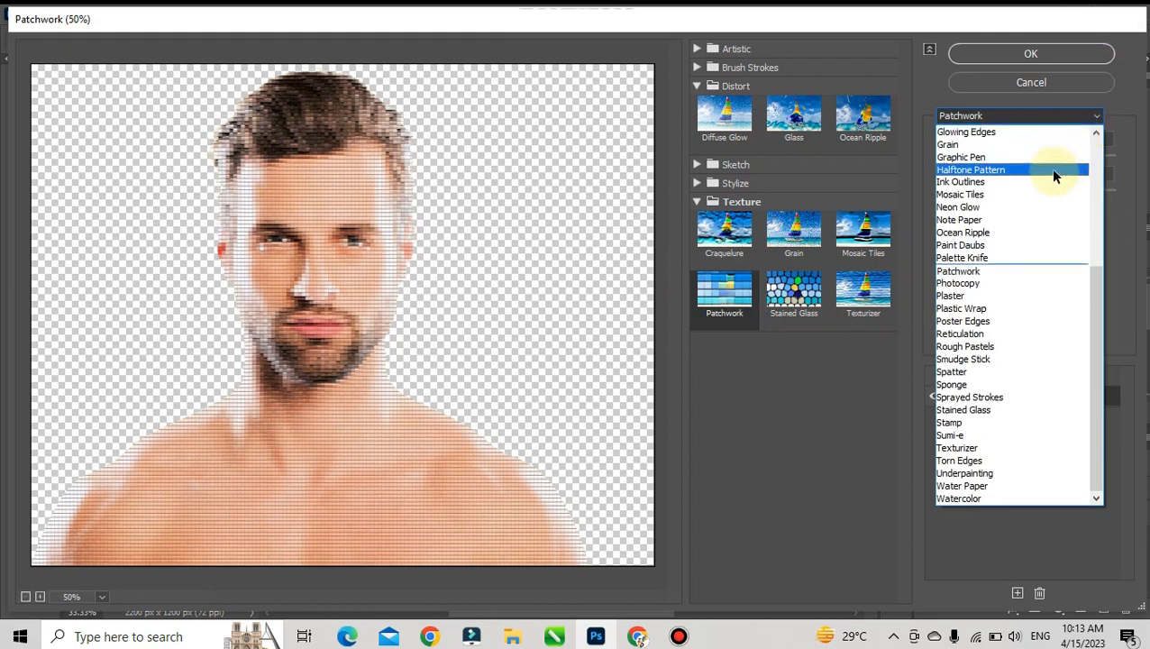
{"action": "left_click", "coordinate": [1024, 284]}
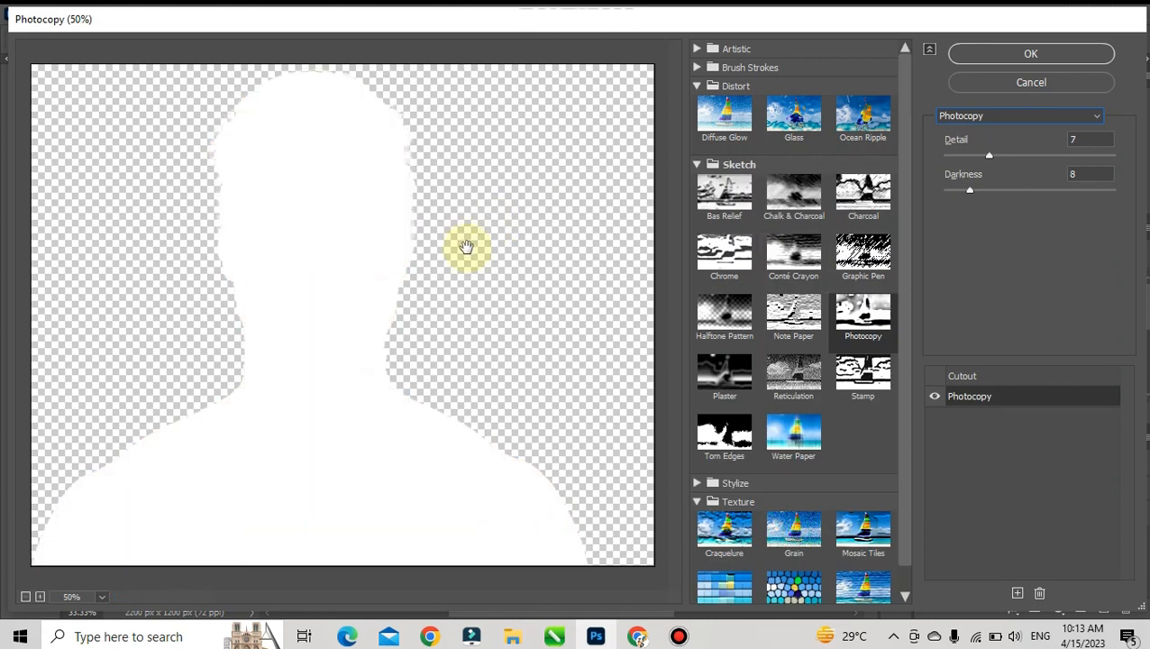
{"action": "left_click", "coordinate": [1073, 121]}
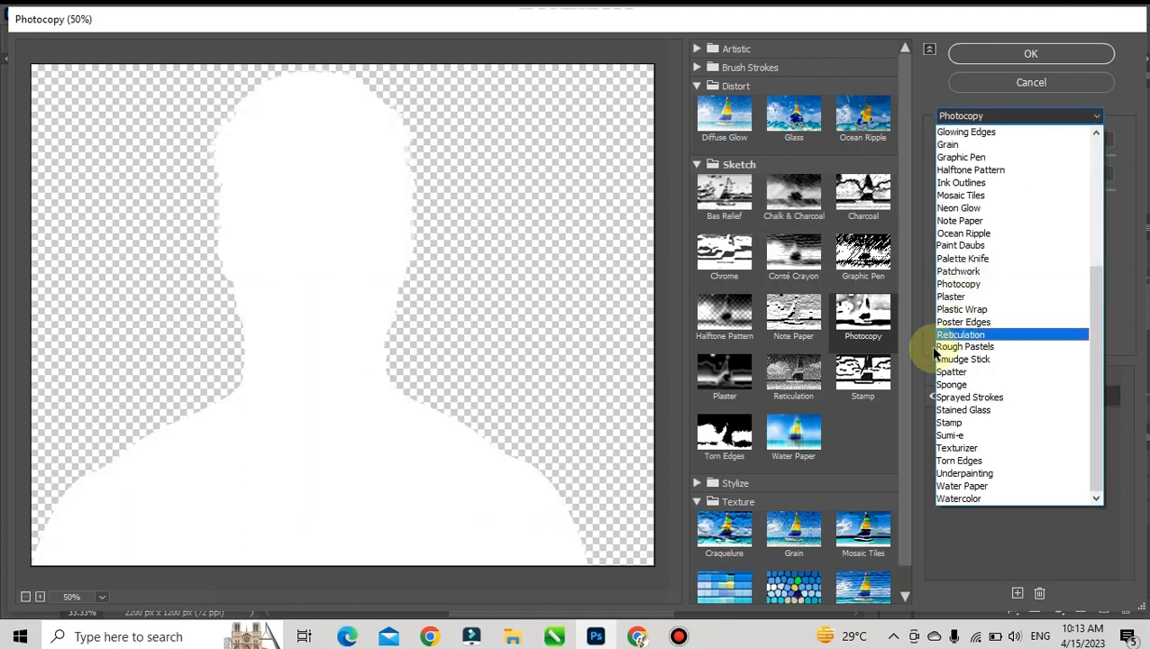
{"action": "left_click", "coordinate": [995, 315]}
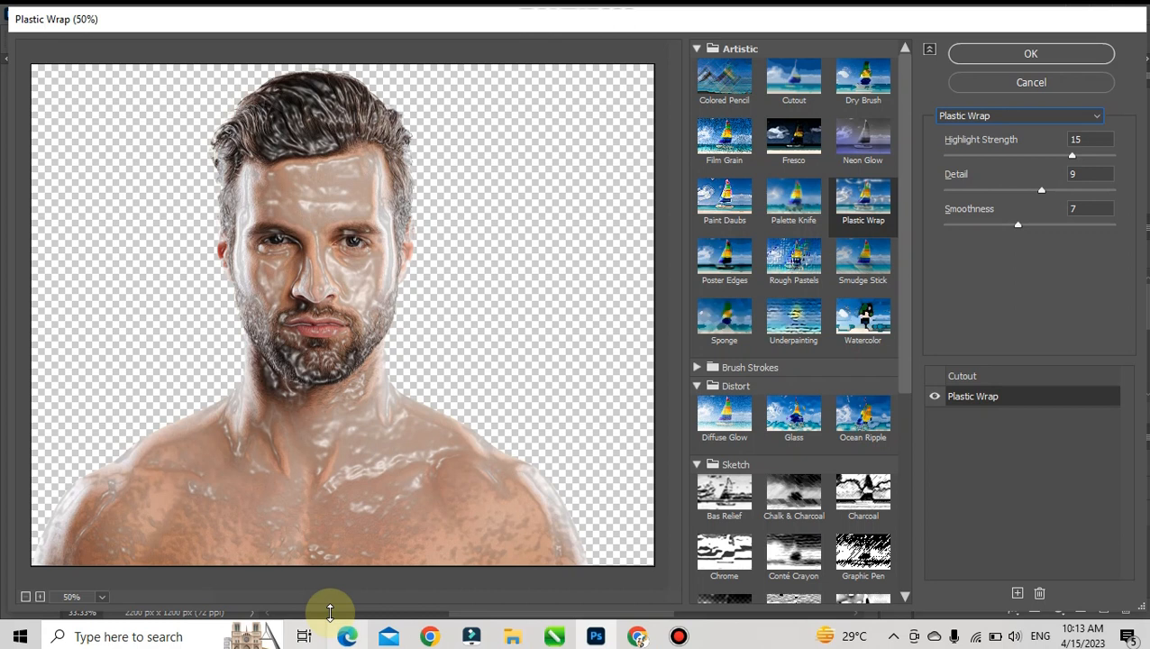
- Try the Stained Glass filter, and change the effect to Water Paper
{"action": "left_click", "coordinate": [1072, 115]}
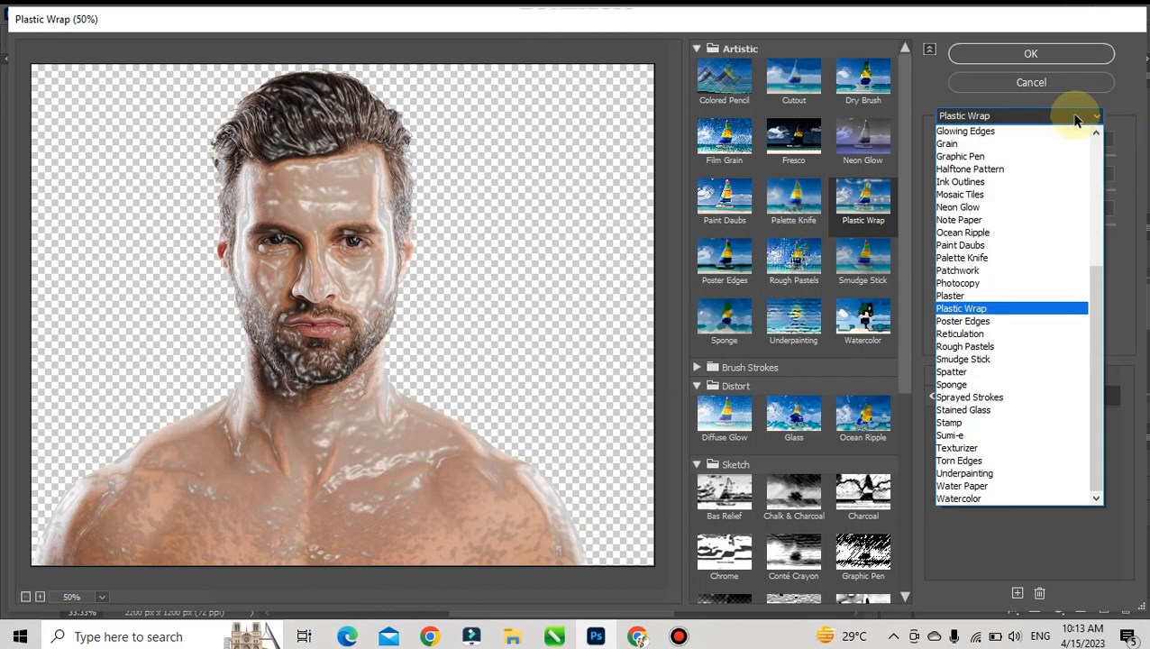
{"action": "left_click", "coordinate": [1021, 410]}
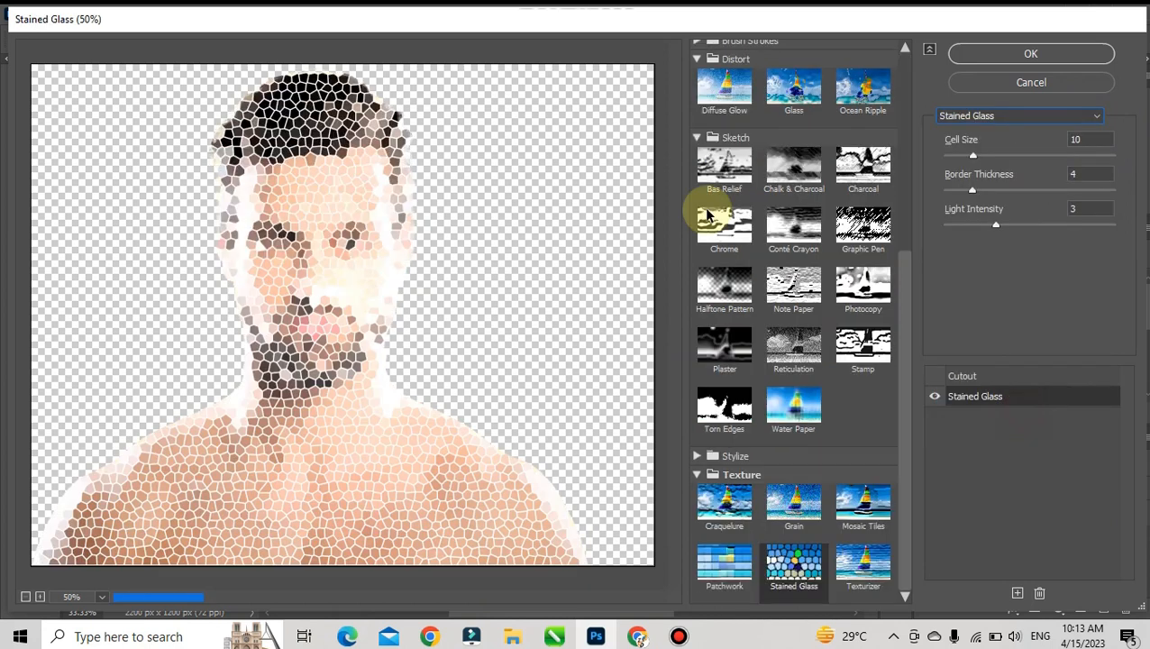
{"action": "left_click", "coordinate": [1031, 116]}
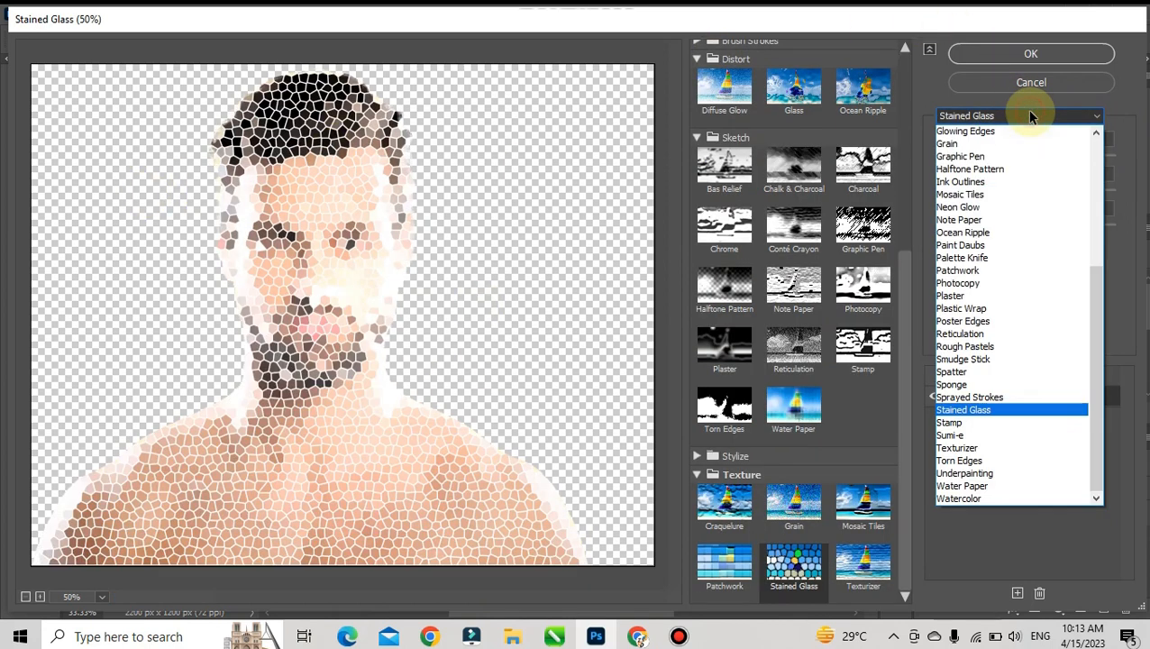
{"action": "left_click", "coordinate": [1010, 488]}
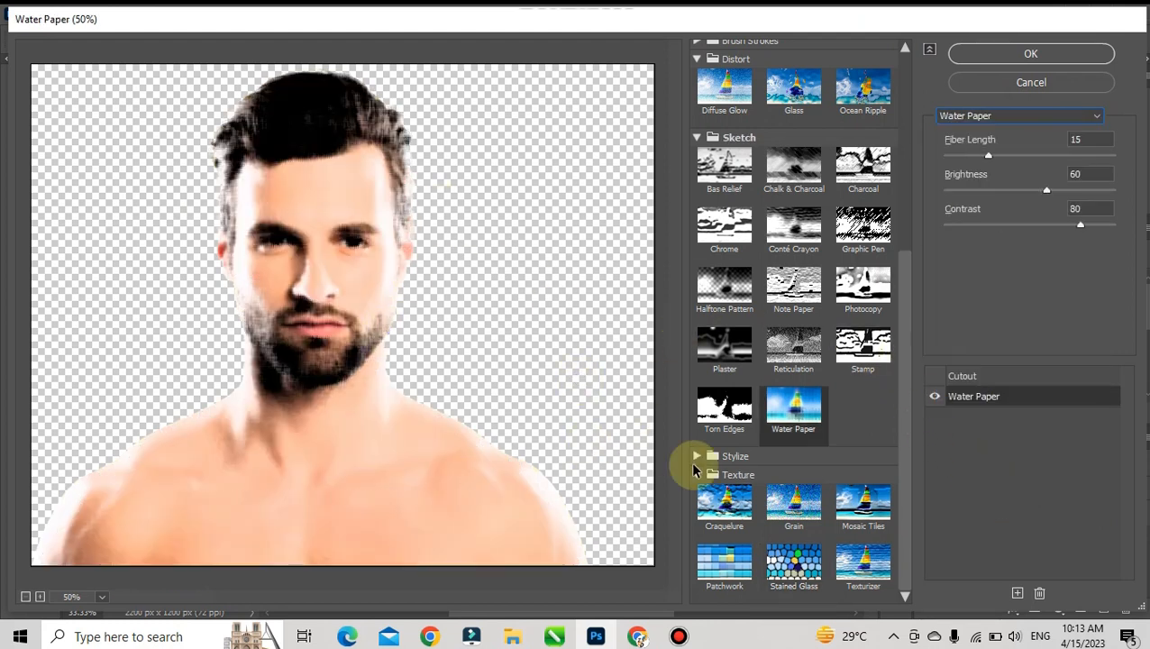
- Try the Chalk & Charcoal, Chrome and Rough Pastels filters one after another on the portrait
{"action": "left_click", "coordinate": [777, 163]}
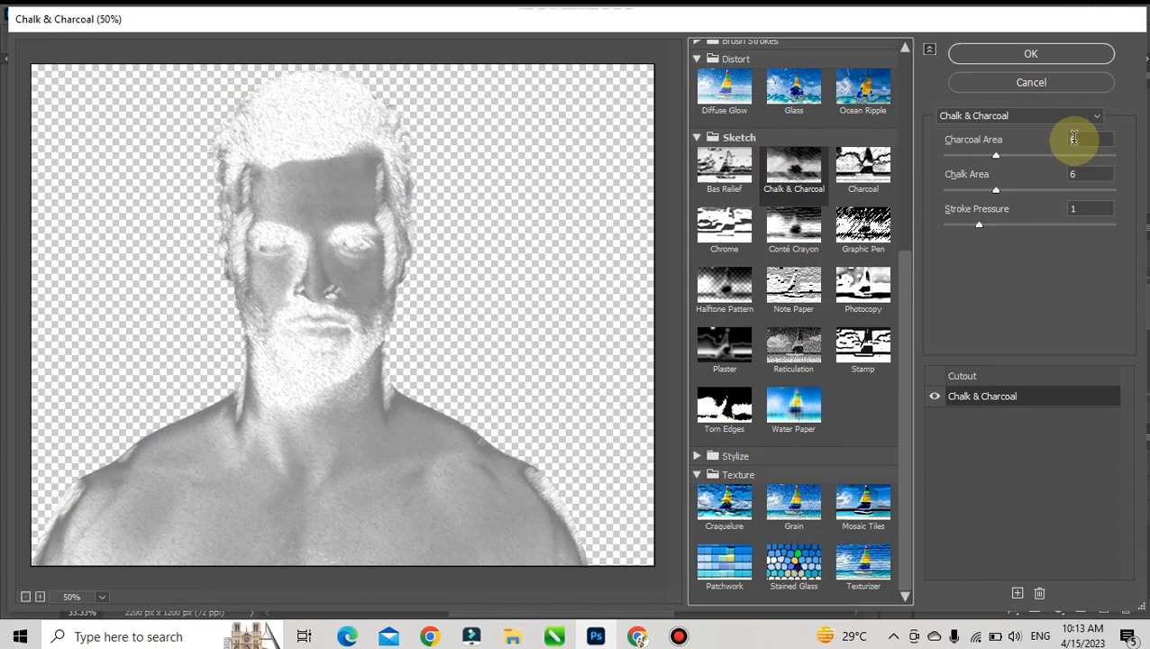
{"action": "left_click", "coordinate": [1064, 125]}
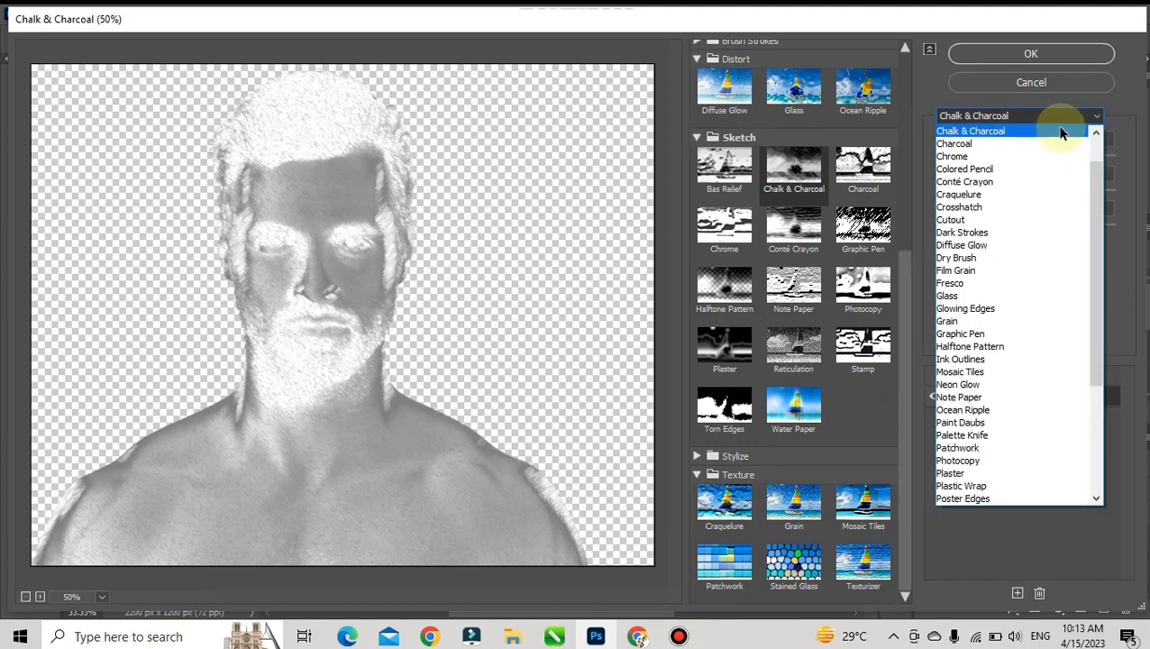
{"action": "left_click", "coordinate": [1049, 159]}
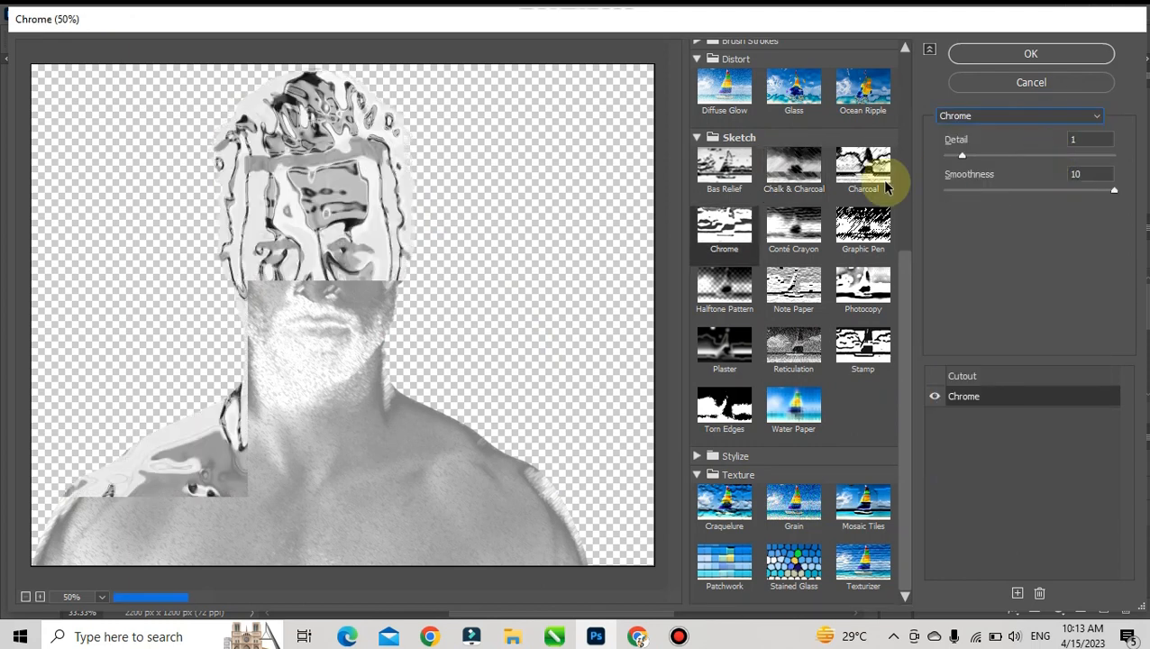
{"action": "left_click", "coordinate": [1071, 123]}
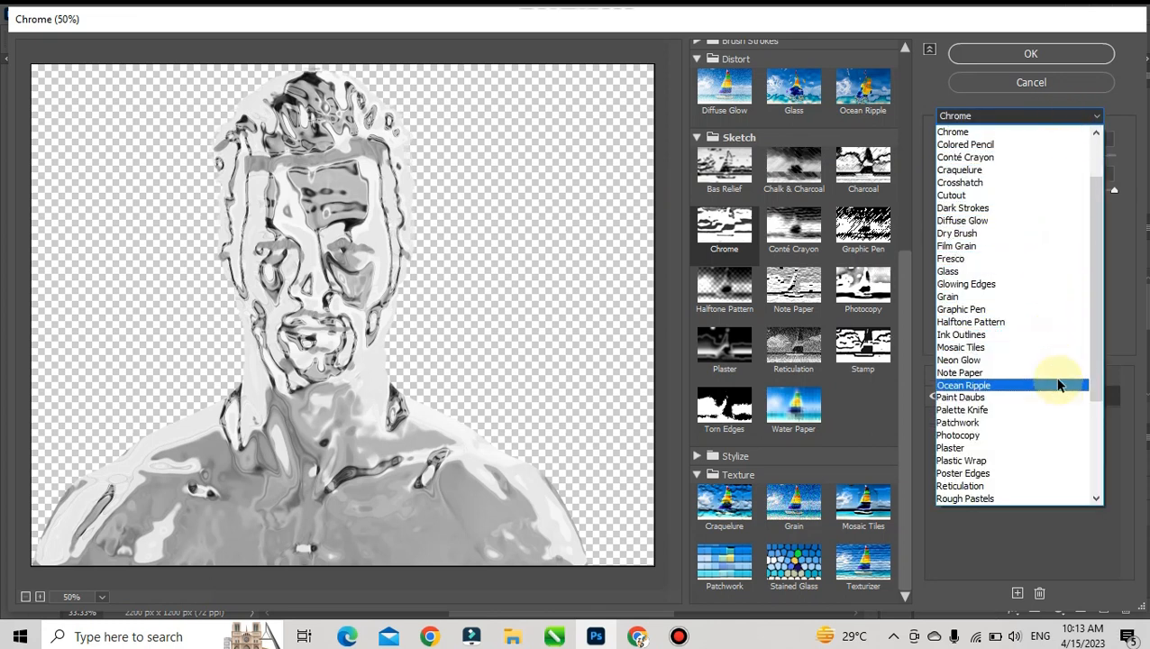
{"action": "left_click", "coordinate": [1052, 501]}
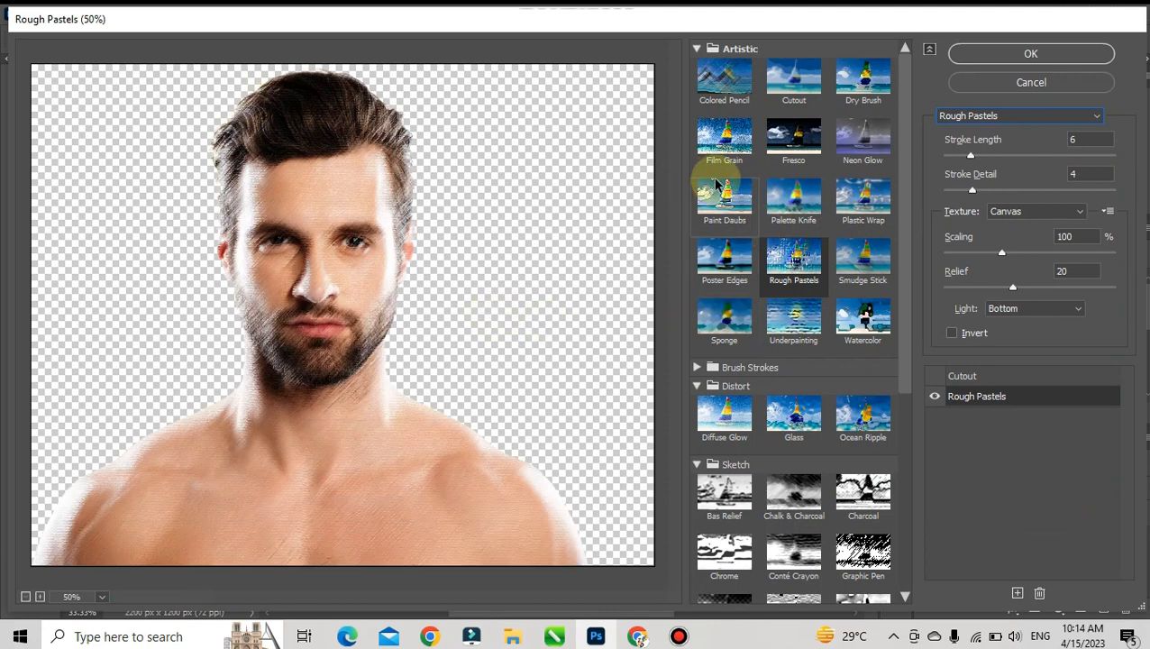
- Collapse the Artistic, Sketch and Distort filter categories so that only Texture stays expanded
{"action": "left_click", "coordinate": [1098, 121]}
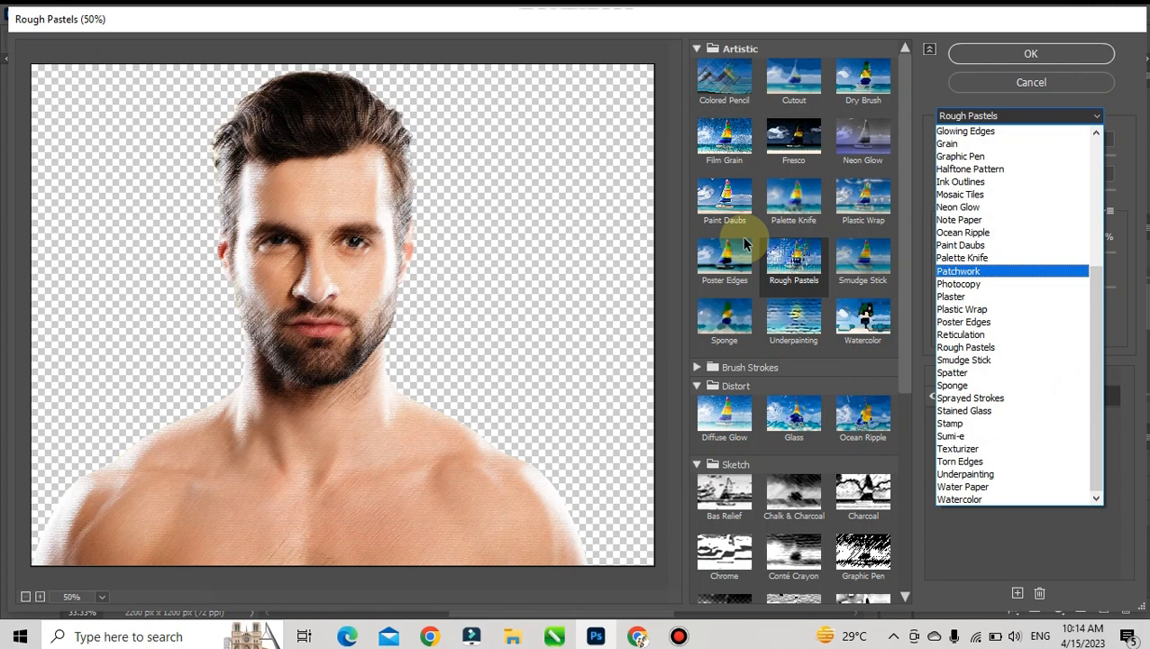
{"action": "left_click", "coordinate": [693, 39]}
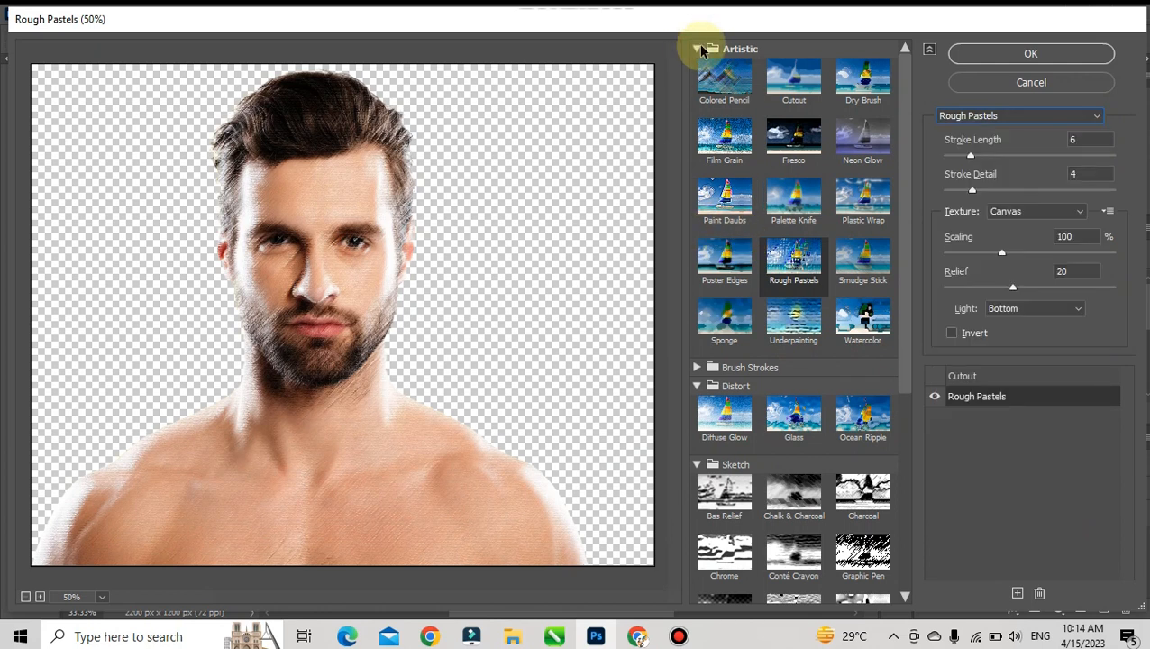
{"action": "left_click", "coordinate": [700, 50]}
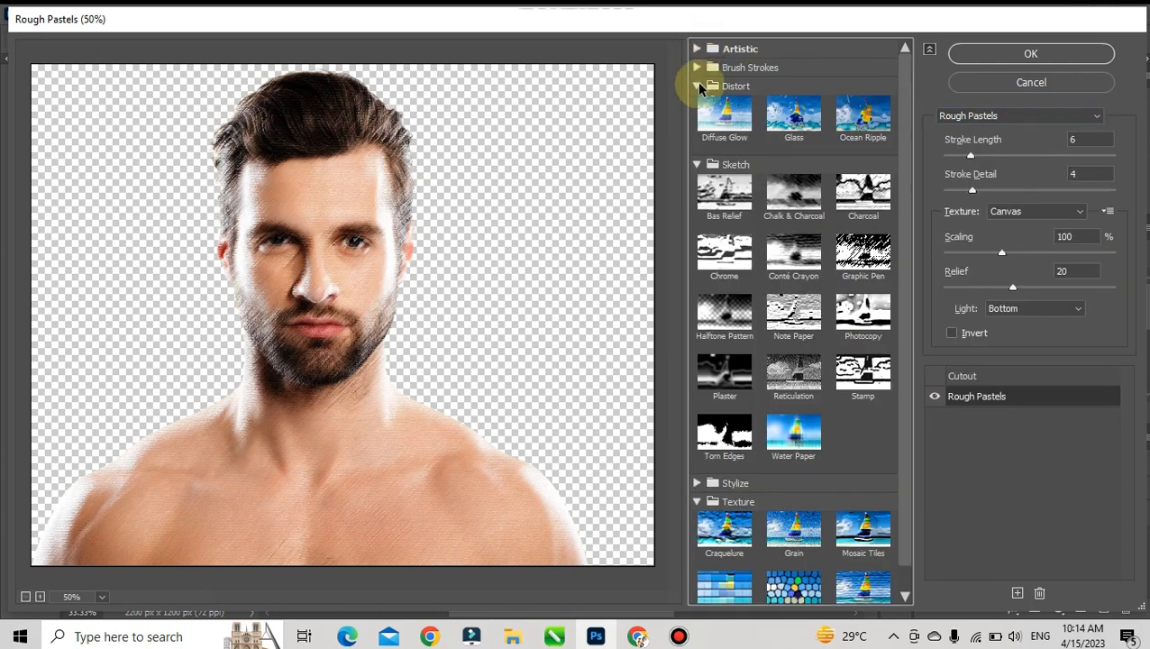
{"action": "left_click", "coordinate": [697, 166]}
{"action": "left_click", "coordinate": [696, 85]}
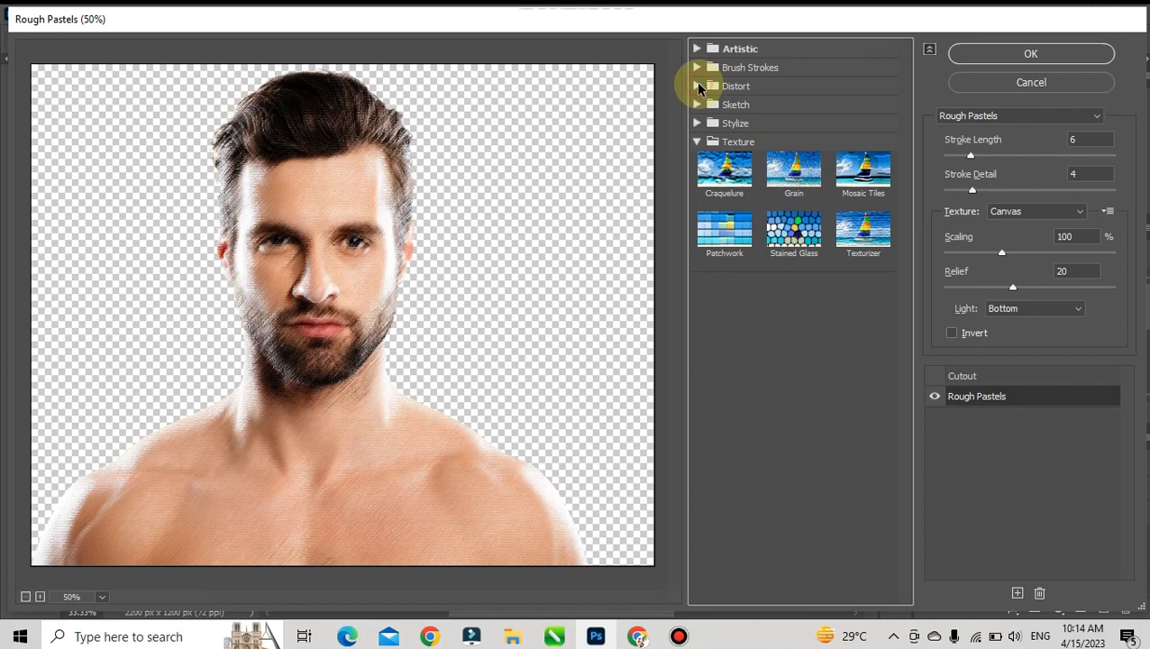
- Try the Patchwork, Stained Glass and Texturizer filters, and briefly show the Cutout effect stacked over Texturizer
{"action": "left_click", "coordinate": [739, 254]}
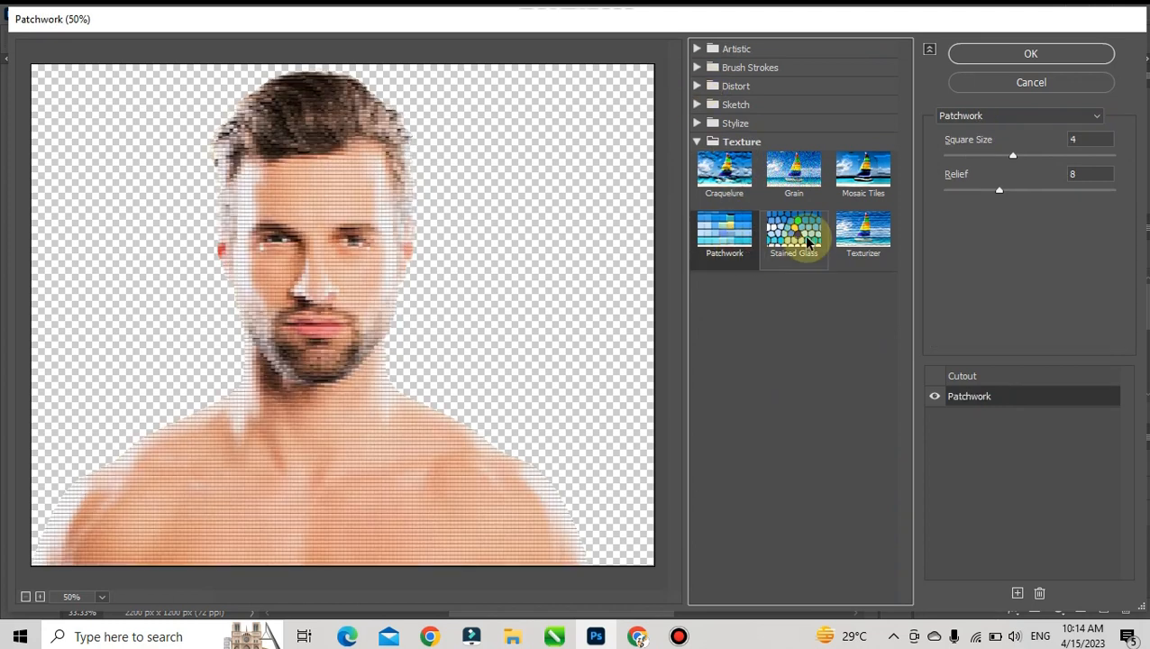
{"action": "left_click", "coordinate": [808, 228]}
{"action": "left_click", "coordinate": [853, 231]}
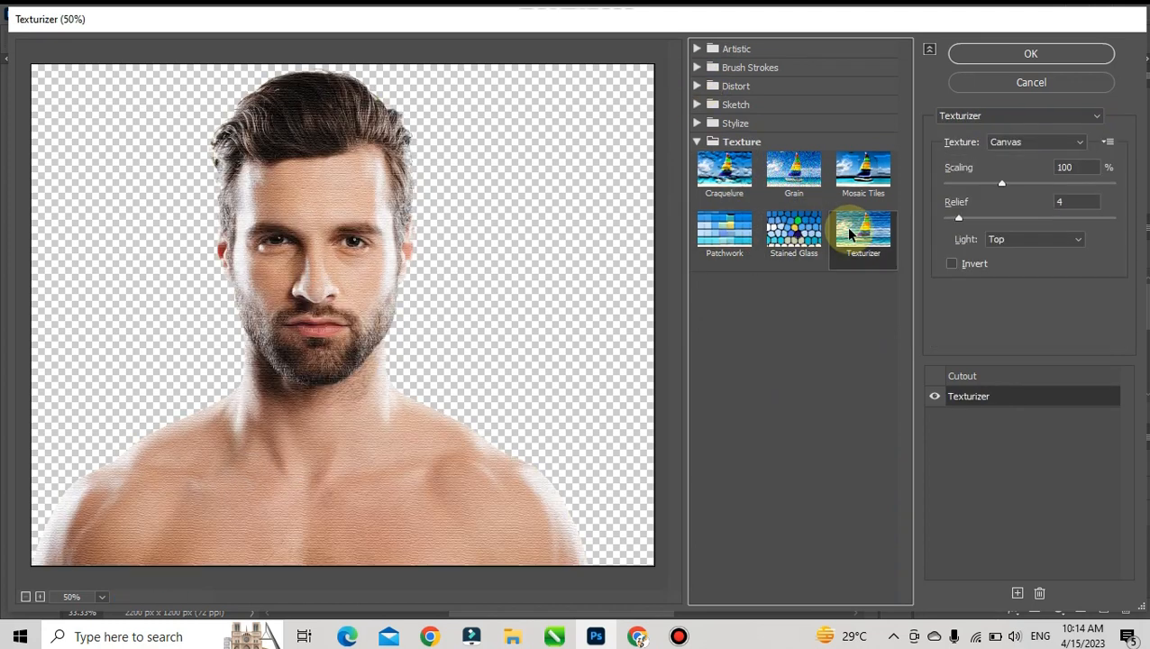
{"action": "left_click", "coordinate": [935, 377]}
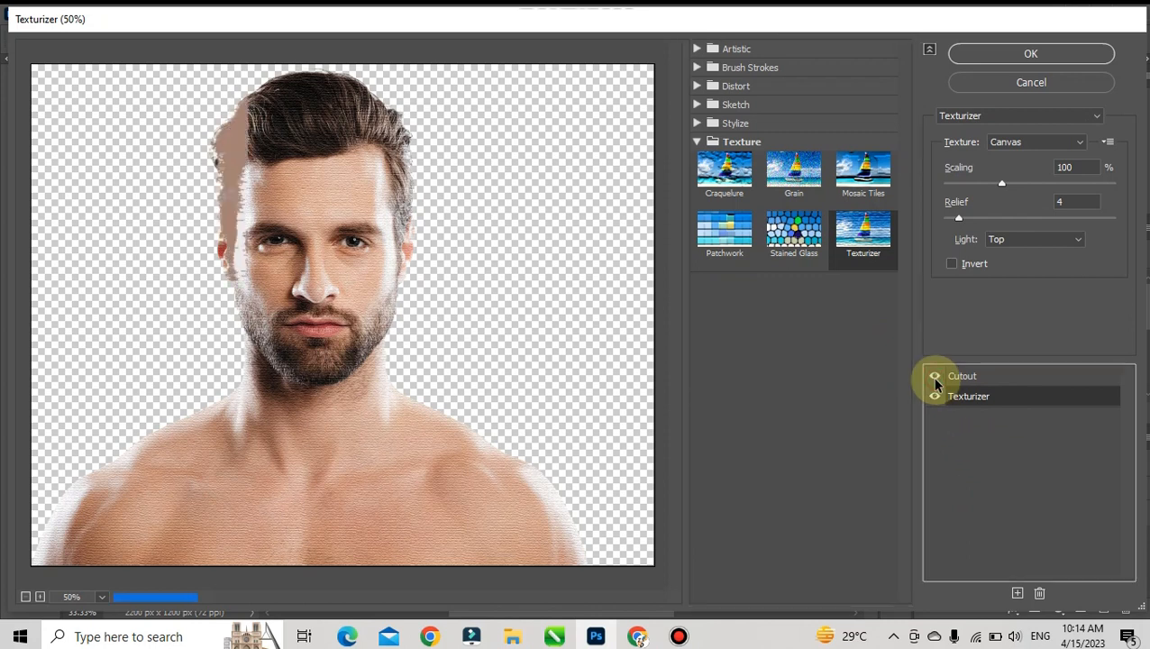
{"action": "left_click", "coordinate": [935, 377]}
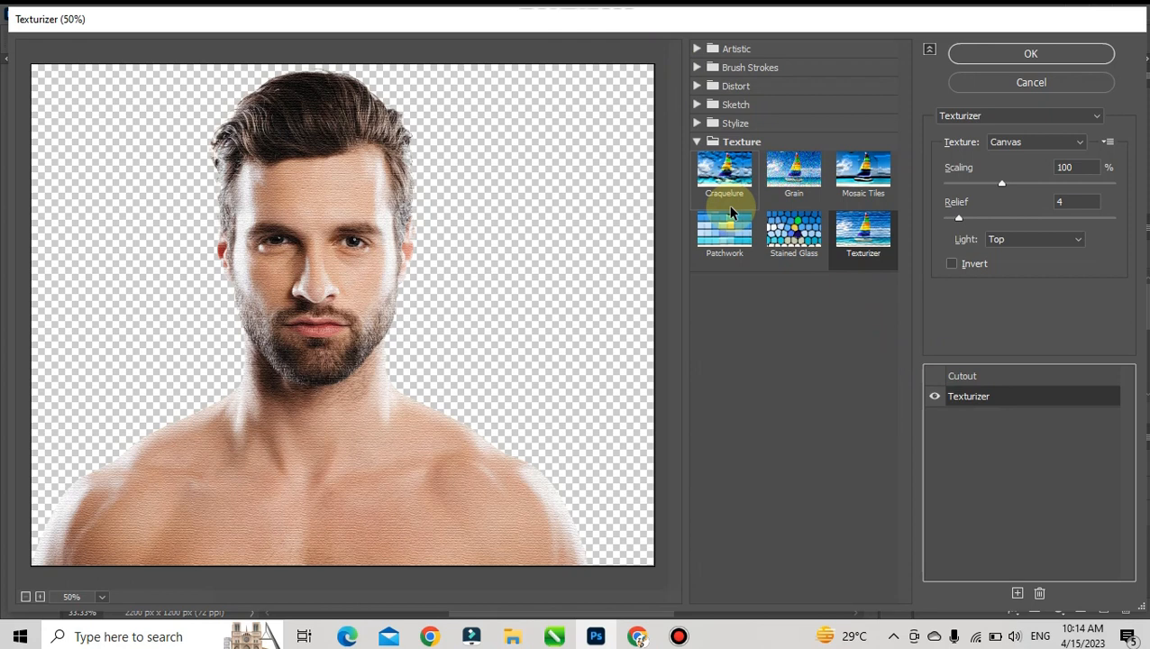
- Try Mosaic Tiles with the upper Cutout effect shown, and replace the tiles with the Cutout filter from the Artistic category
{"action": "left_click", "coordinate": [862, 173]}
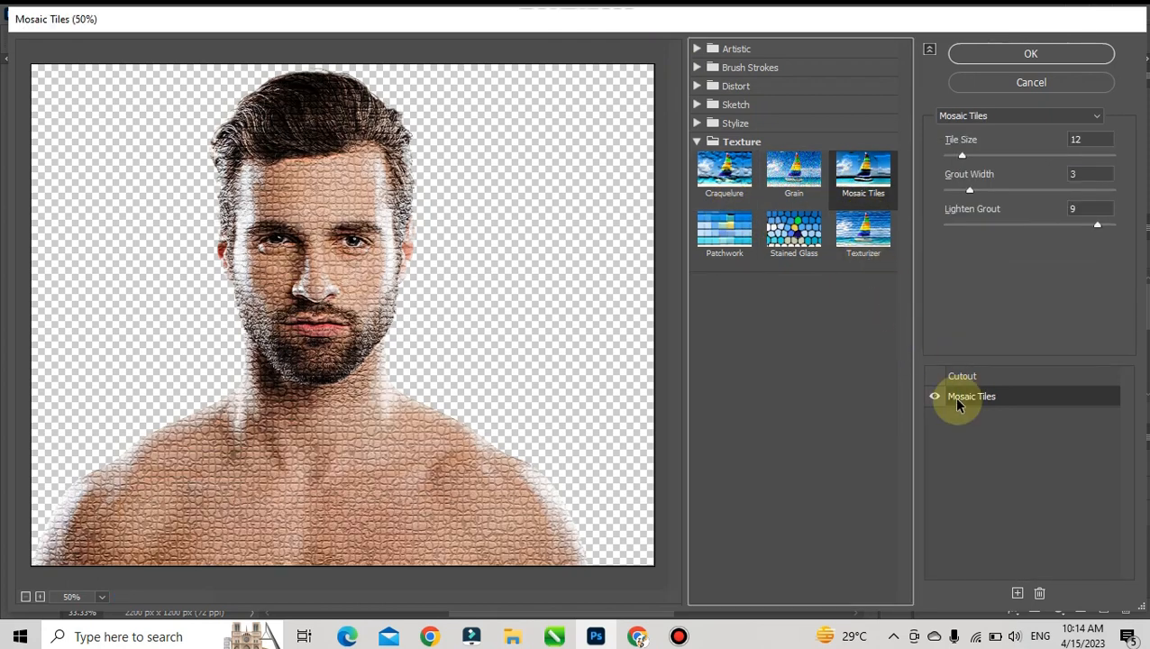
{"action": "left_click", "coordinate": [935, 377]}
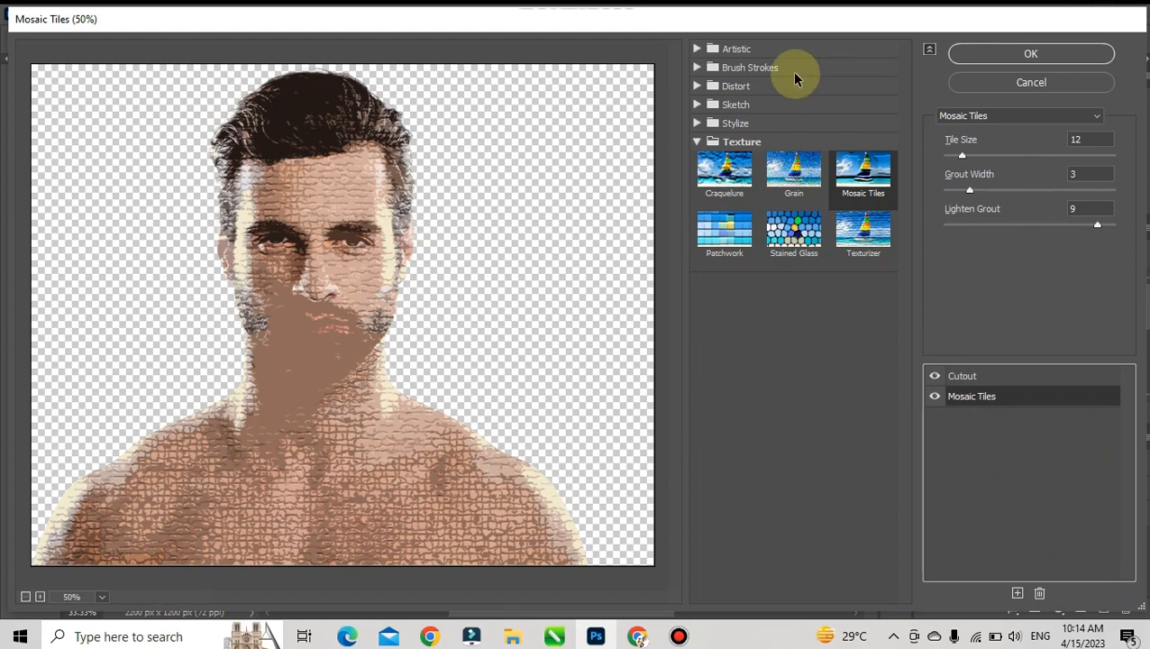
{"action": "left_click", "coordinate": [699, 50]}
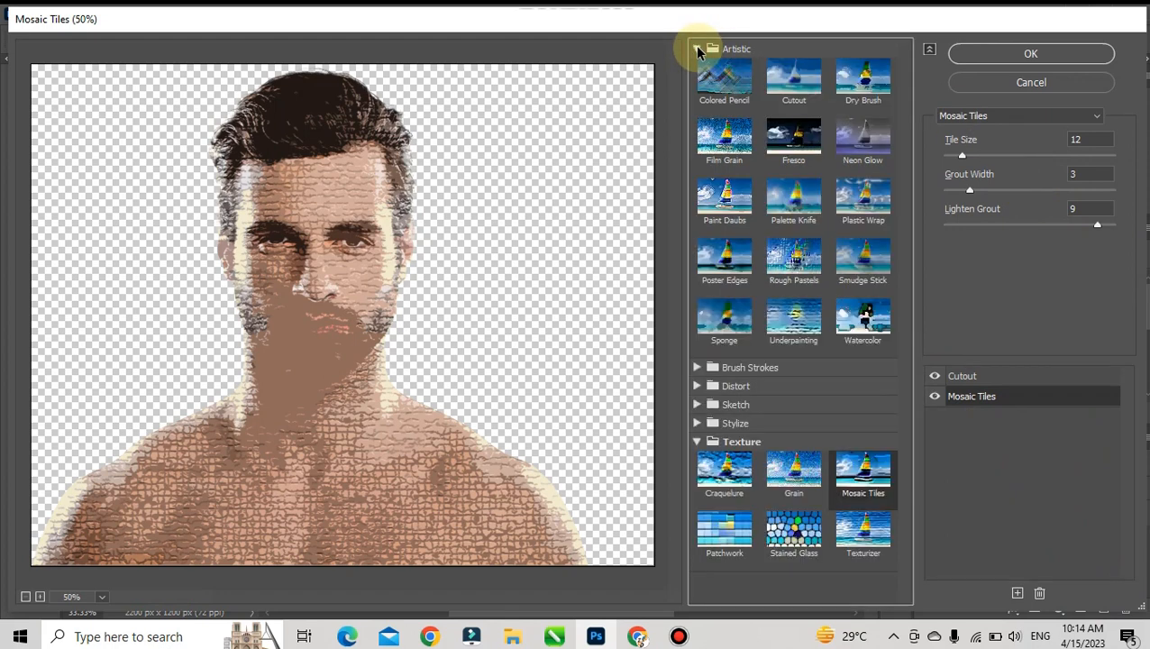
{"action": "left_click", "coordinate": [786, 78]}
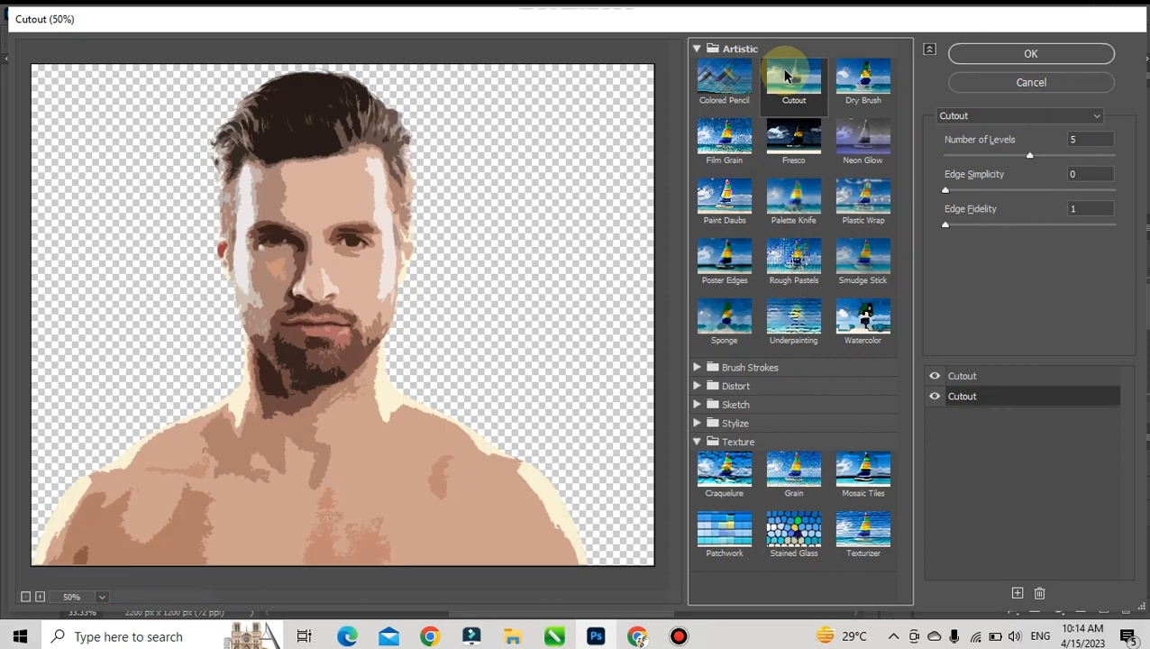
- Hide and show the upper Cutout effect to compare the stacked result, and reselect the lower Cutout effect
{"action": "left_click", "coordinate": [935, 376]}
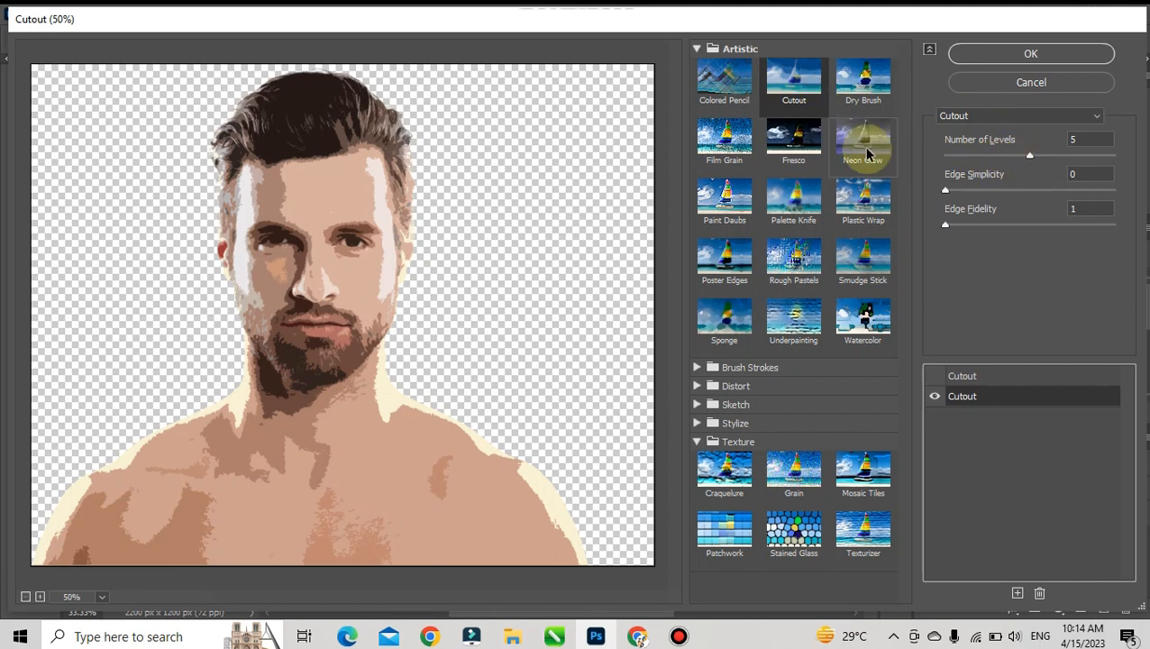
{"action": "left_click", "coordinate": [972, 377]}
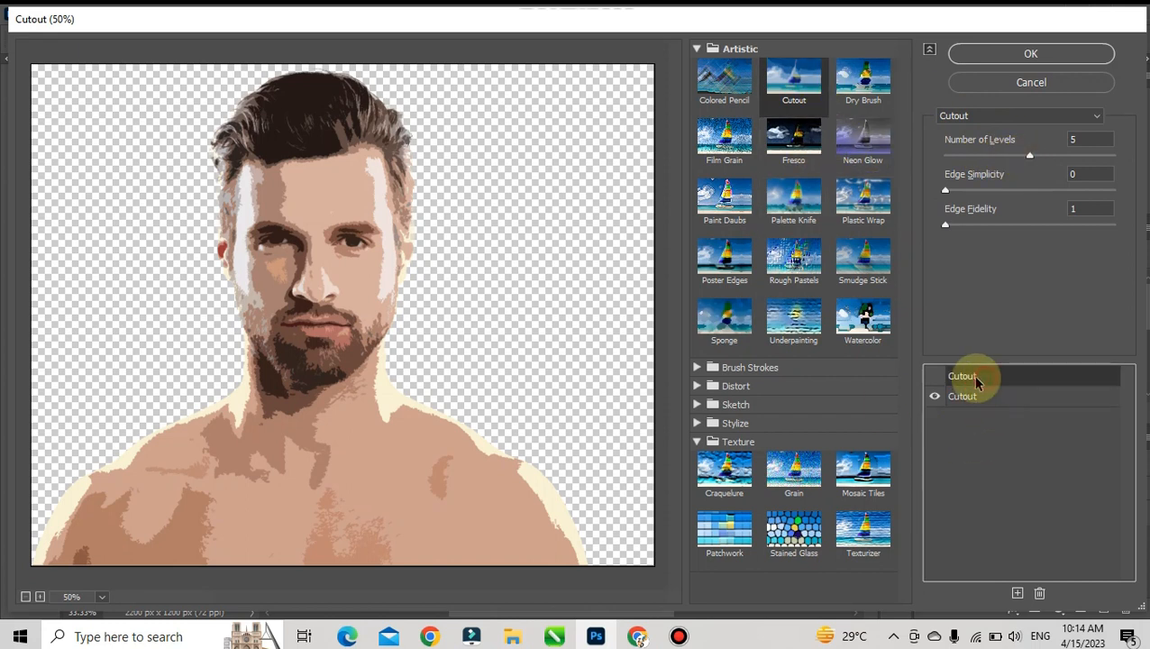
{"action": "left_click", "coordinate": [935, 376]}
{"action": "left_click", "coordinate": [984, 397]}
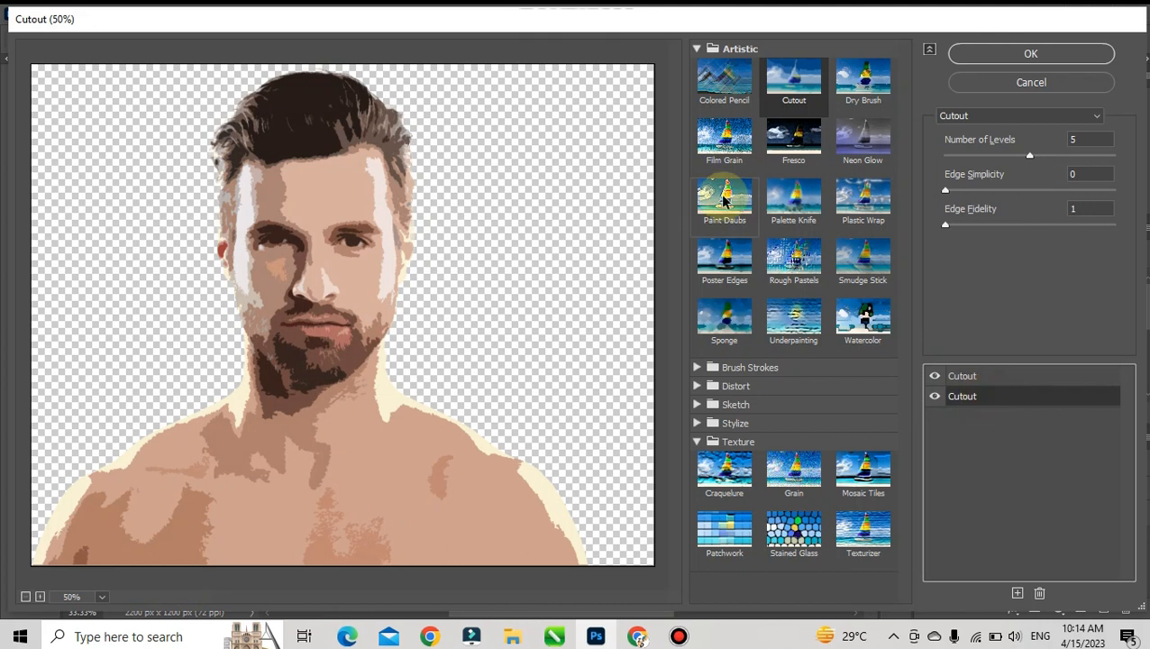
- Change the lower effect to Smudge Stick with stroke length 1, highlight area 13 and intensity 3, apply it, and toggle Layer 2 to compare
{"action": "left_click", "coordinate": [864, 257]}
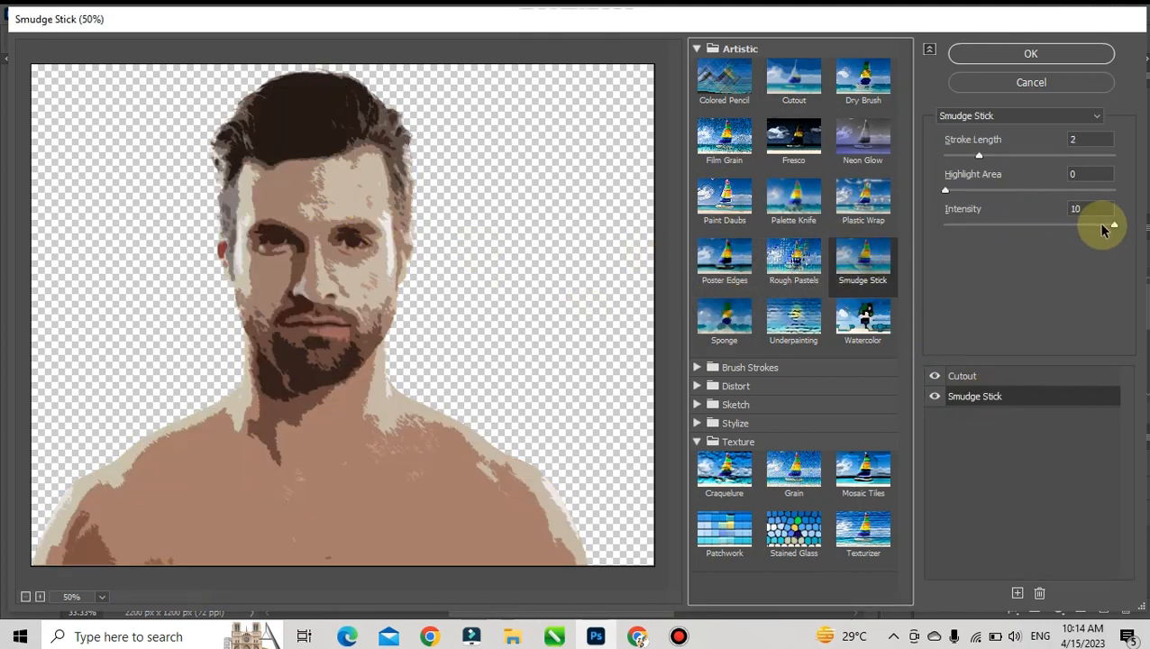
{"action": "left_click_drag", "start_coordinate": [1112, 227], "coordinate": [1066, 238]}
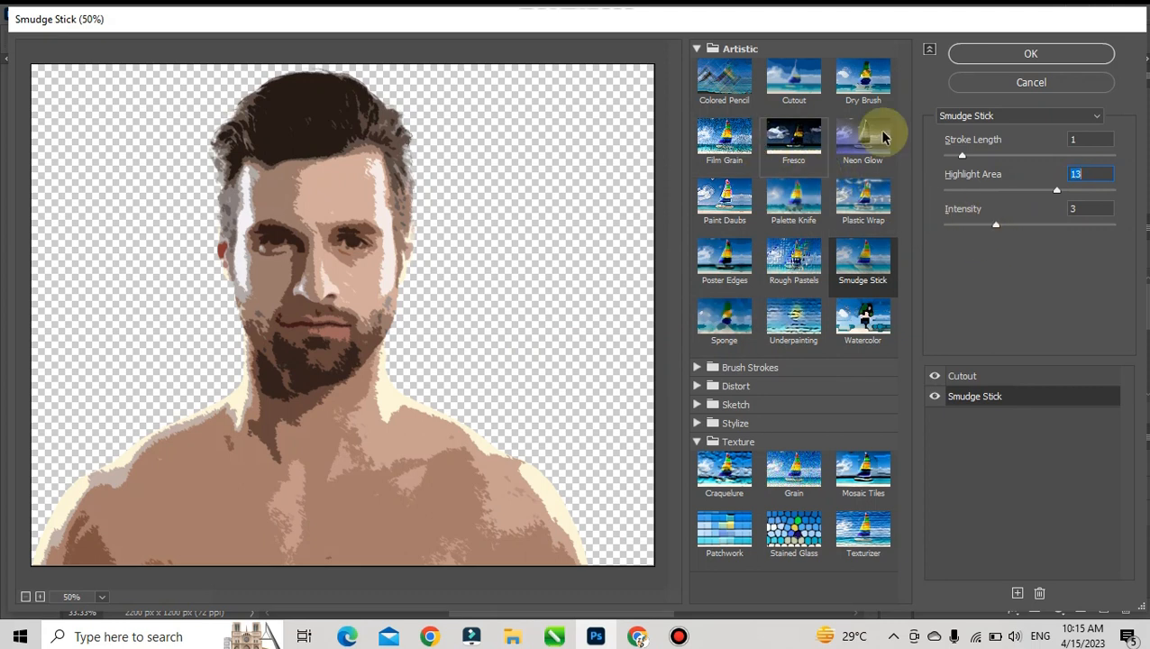
{"action": "left_click", "coordinate": [992, 58]}
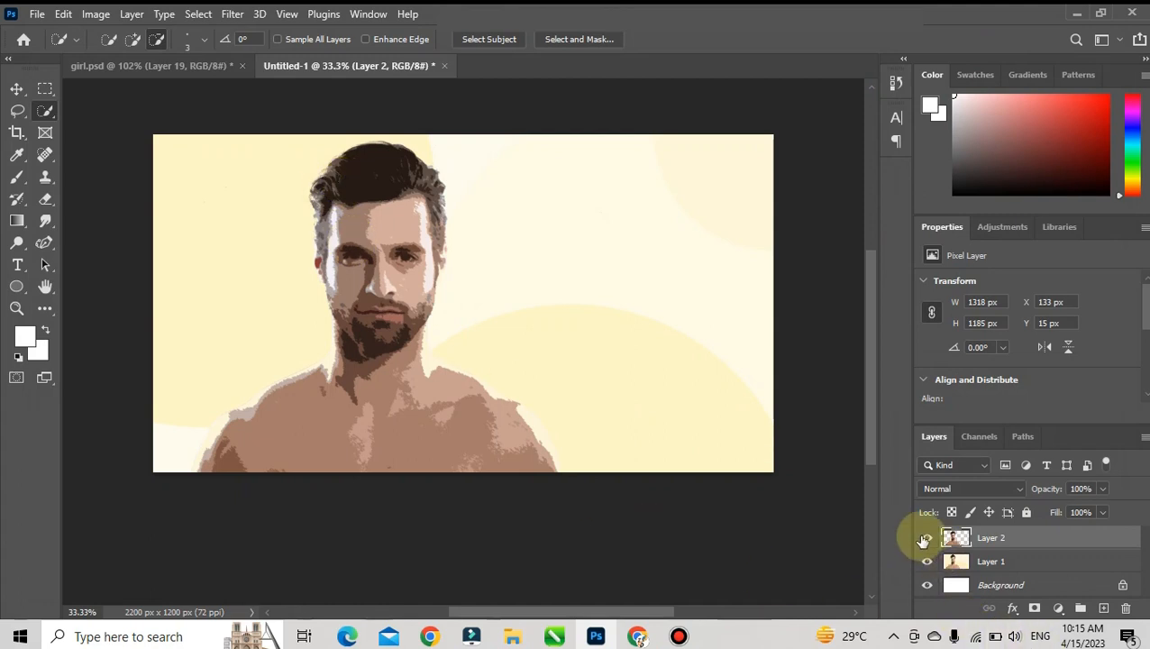
{"action": "left_click", "coordinate": [927, 538]}
{"action": "left_click", "coordinate": [927, 538]}
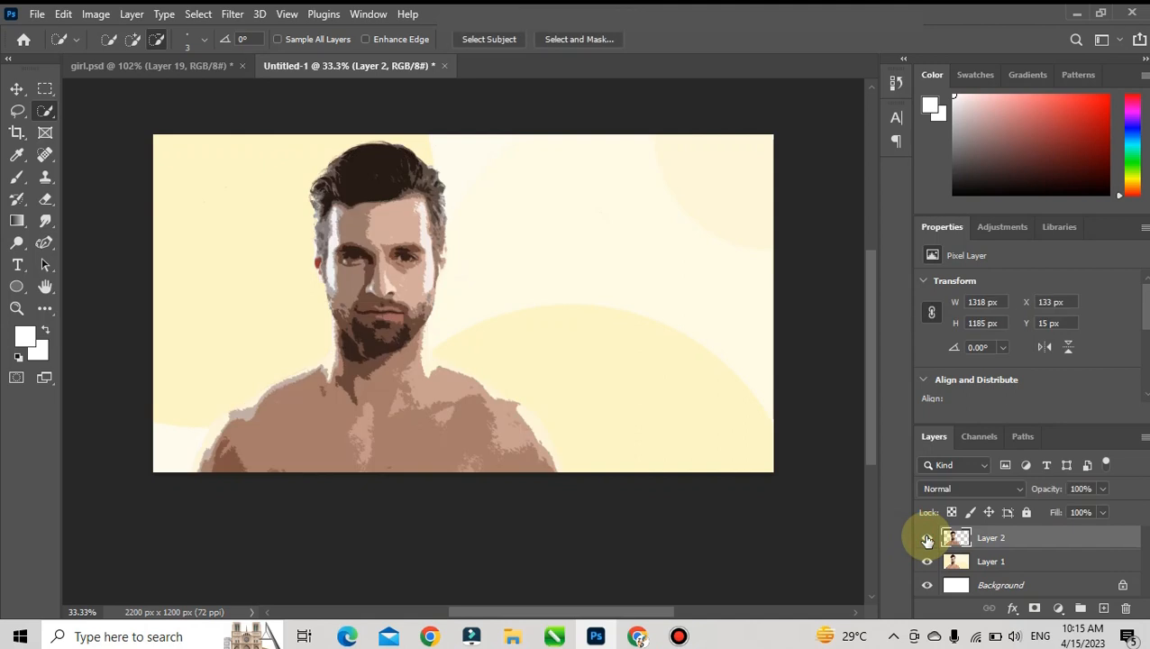